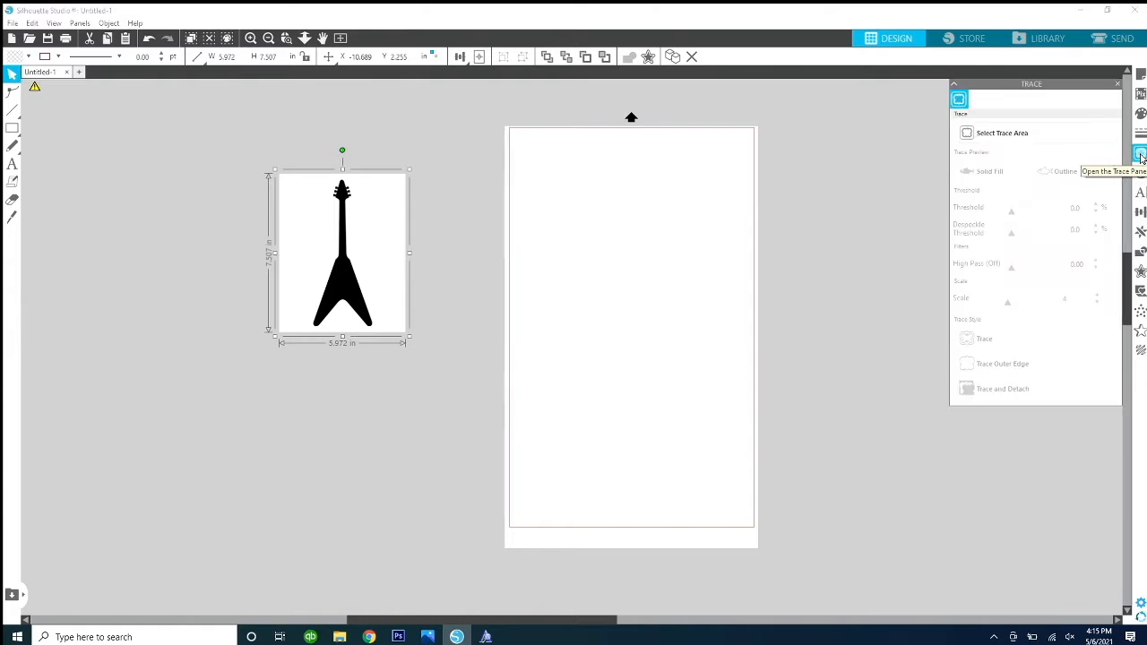
Step: Trace the guitar silhouette, using a trace area that encloses the whole image
left_click(1000, 134)
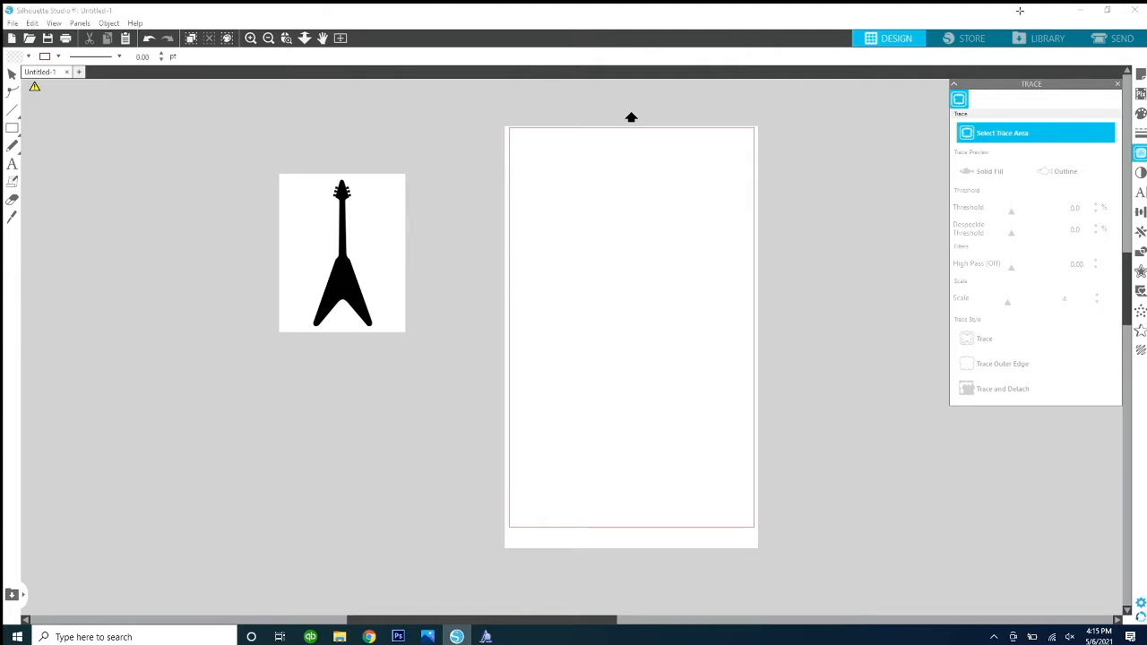
mouse_move(274, 174)
left_mouse_down()
mouse_move(386, 292)
mouse_move(415, 348)
left_mouse_up()
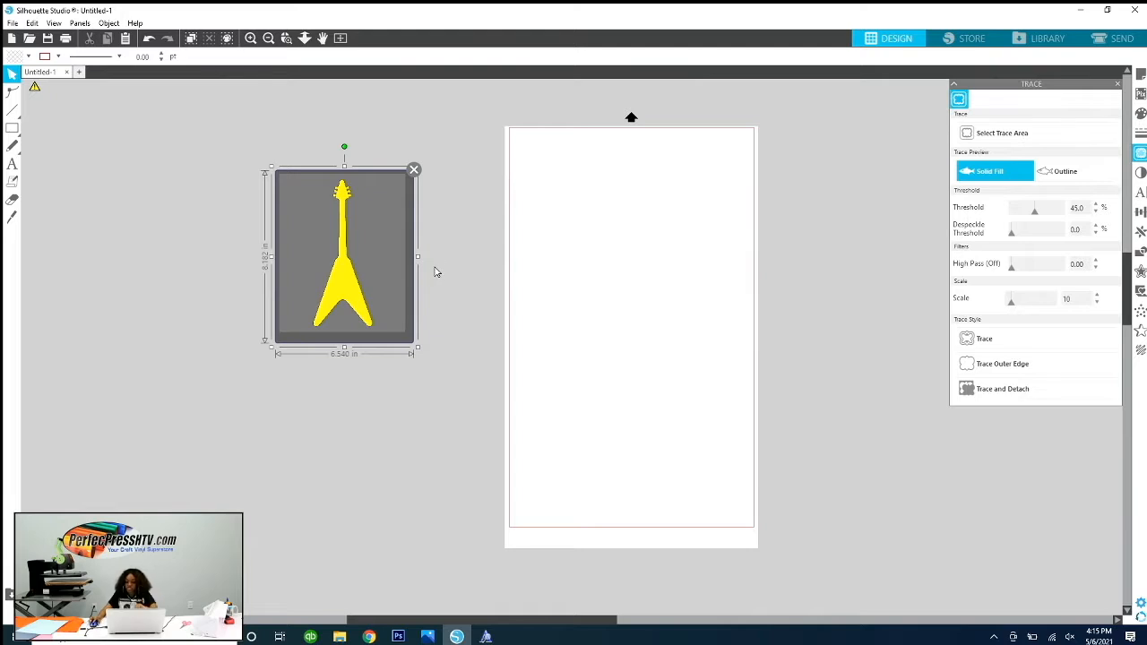
left_click(1025, 347)
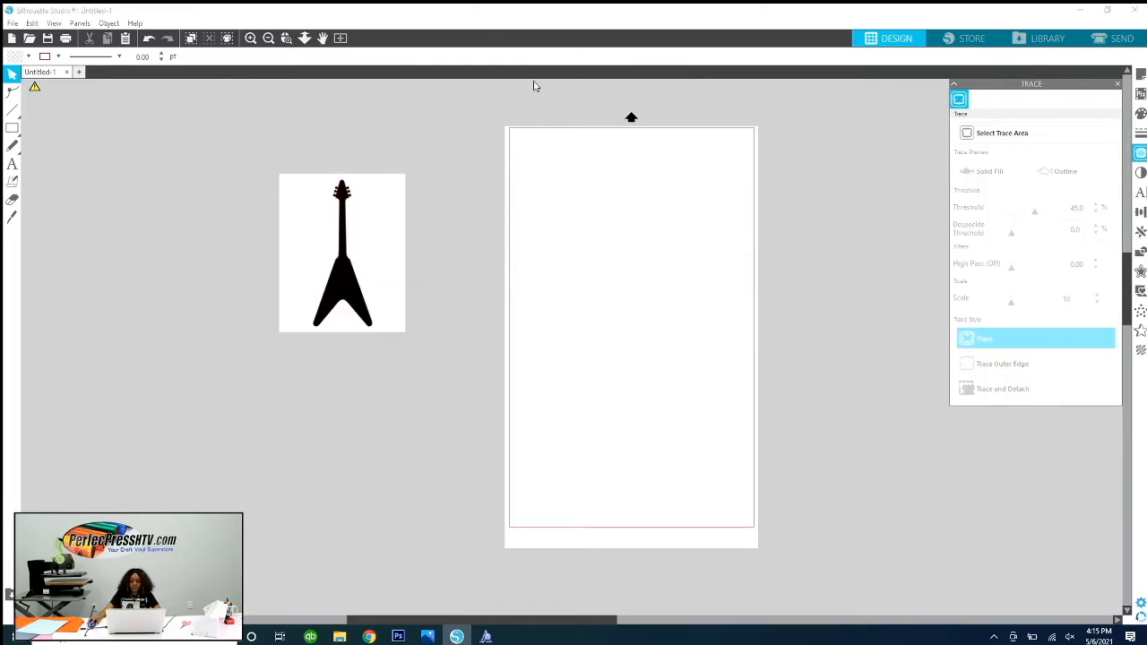
Step: Move the original guitar image off its traced outline and delete the image
left_click_drag(391, 184, 266, 174)
left_click_drag(352, 276, 353, 269)
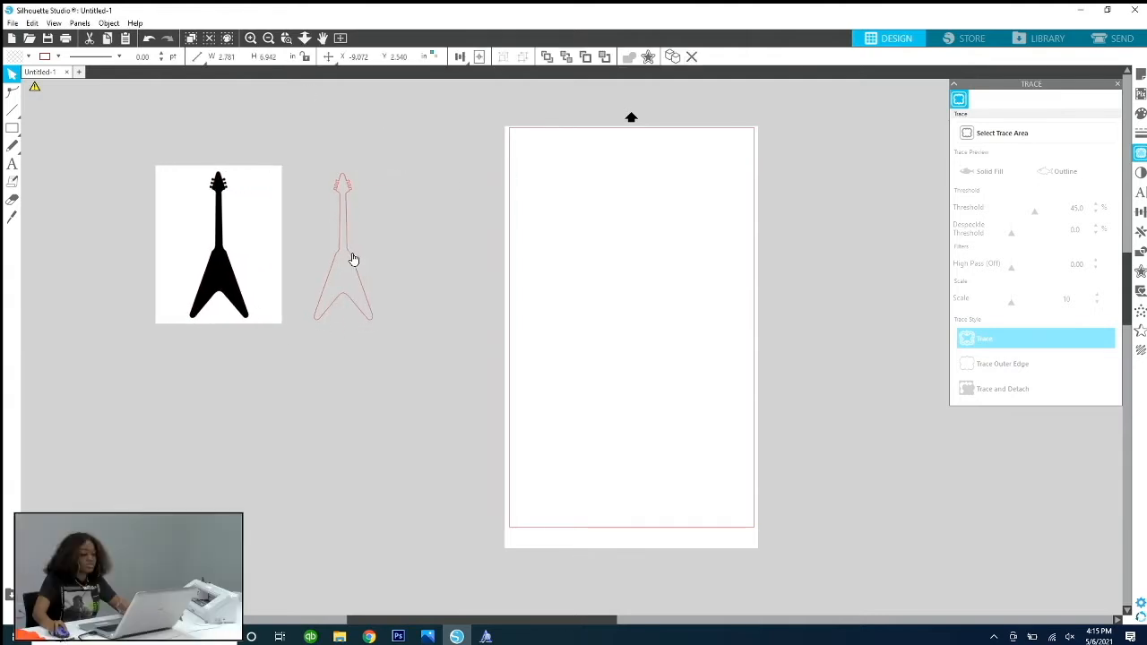
left_click(358, 232)
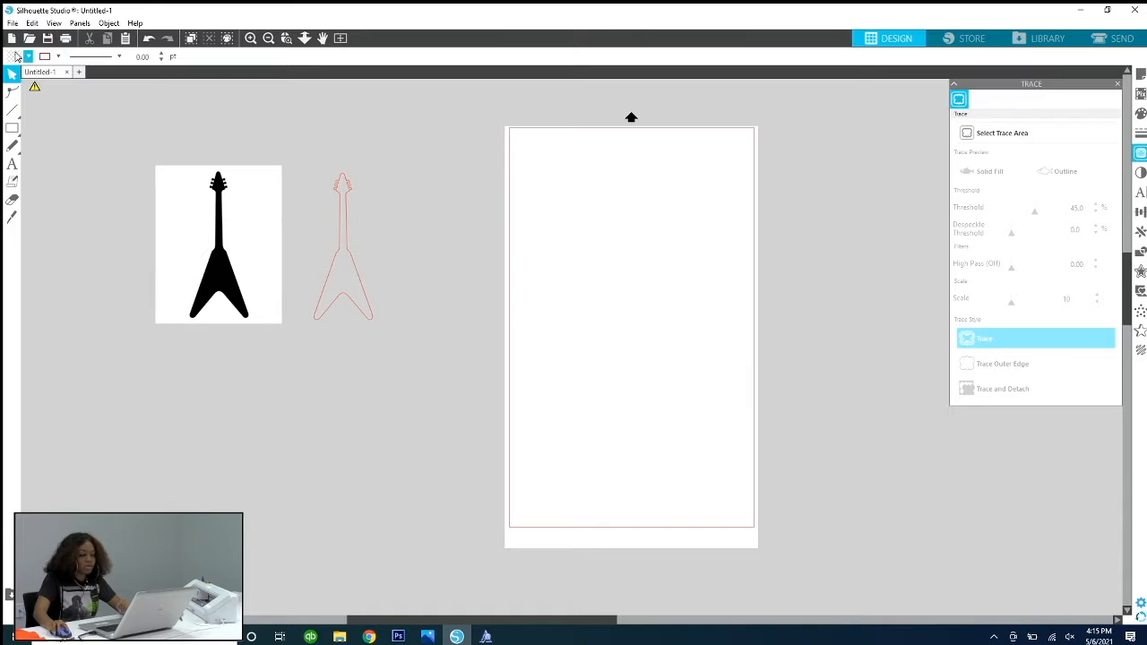
left_click(219, 179)
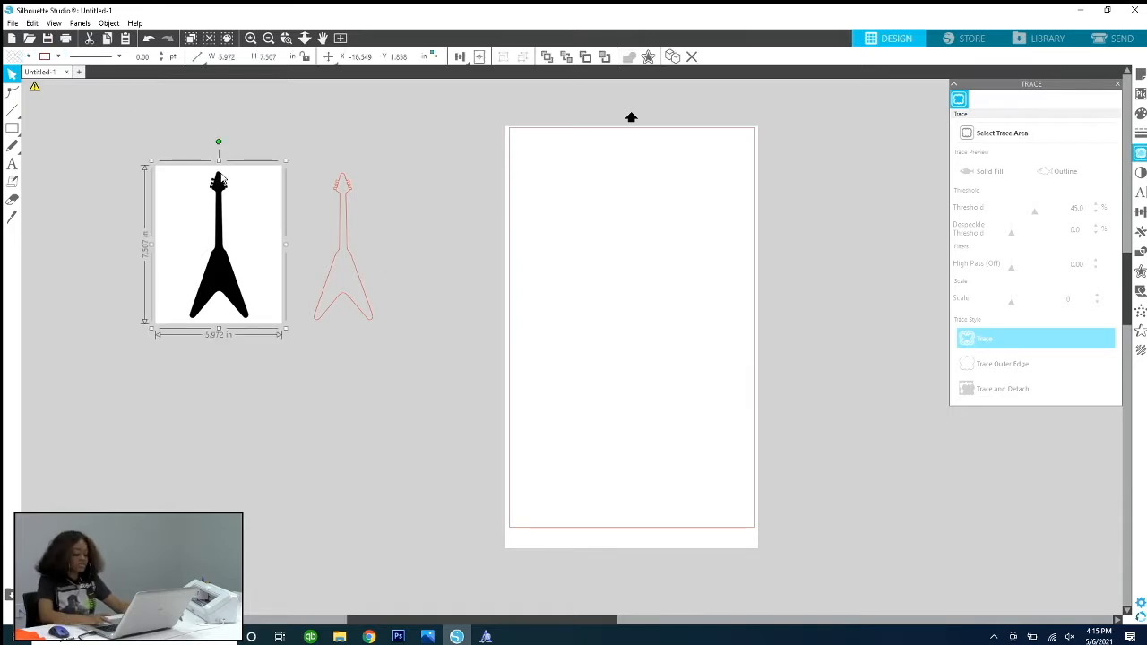
key("Delete")
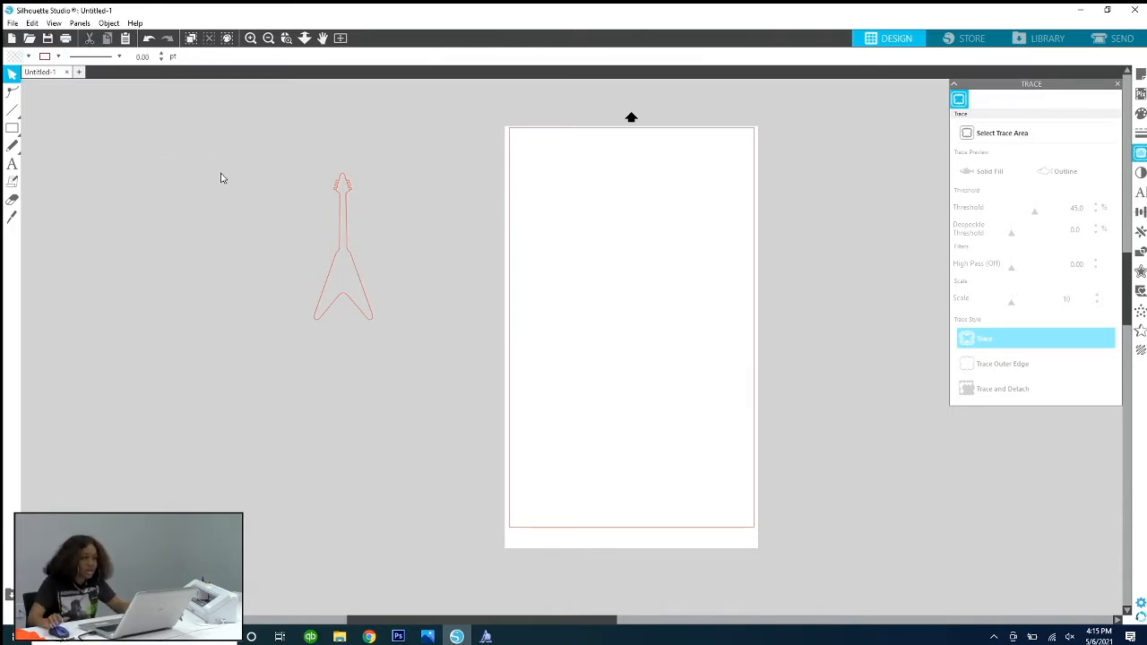
Step: Give the traced guitar a black fill and black line colour, and move it close to the page's left edge
left_click(362, 272)
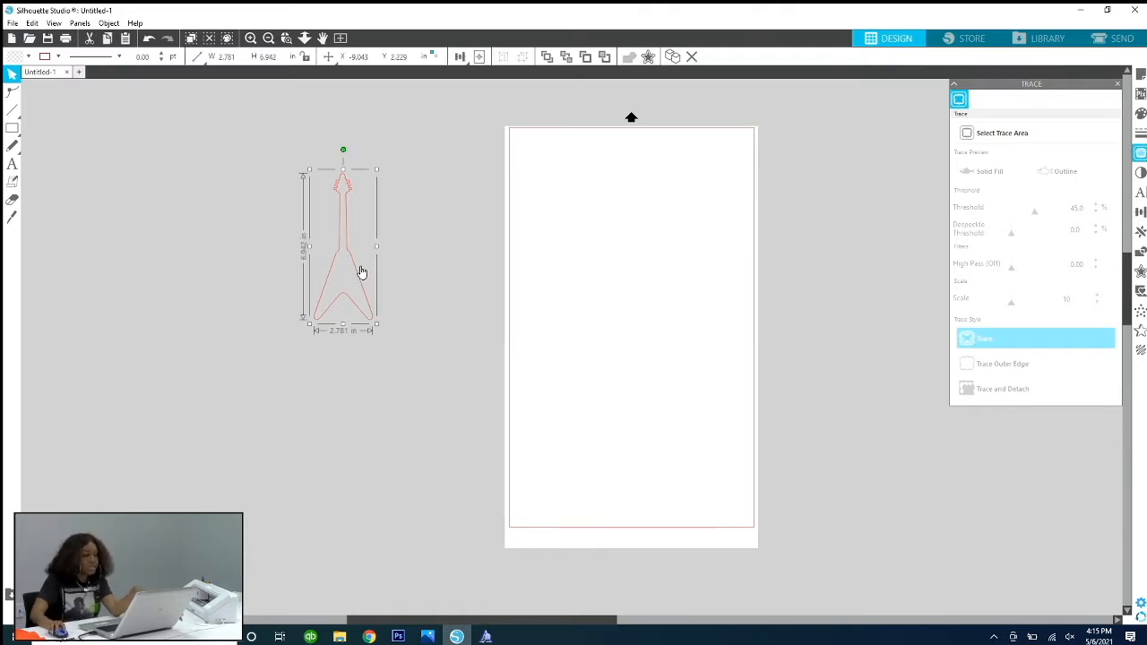
left_click(14, 57)
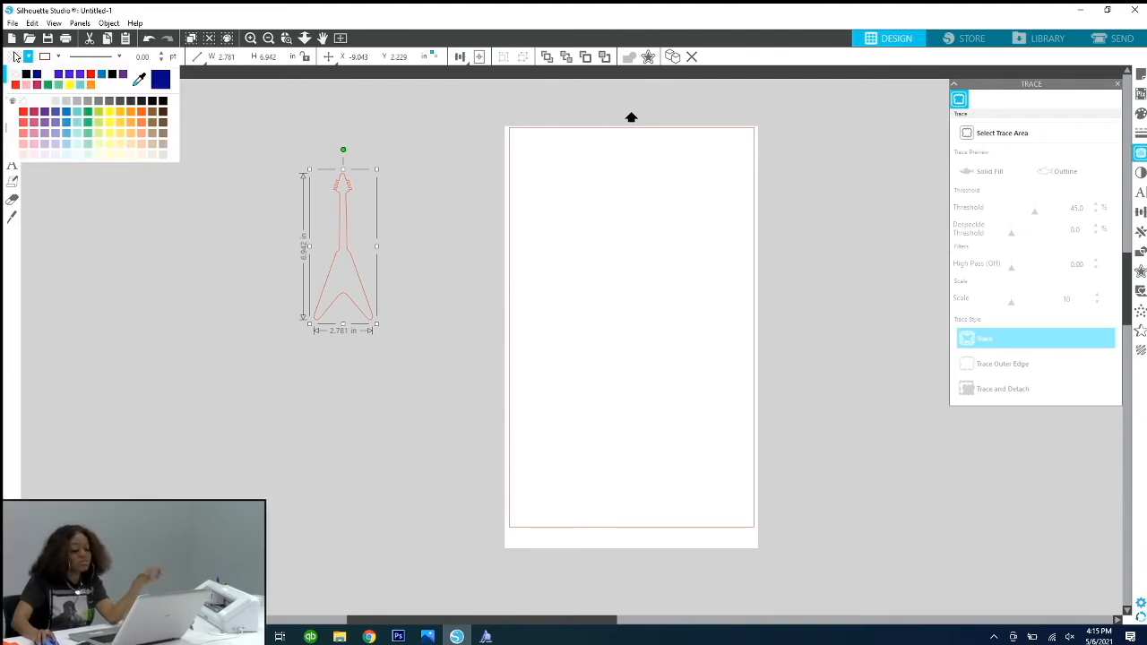
left_click(25, 75)
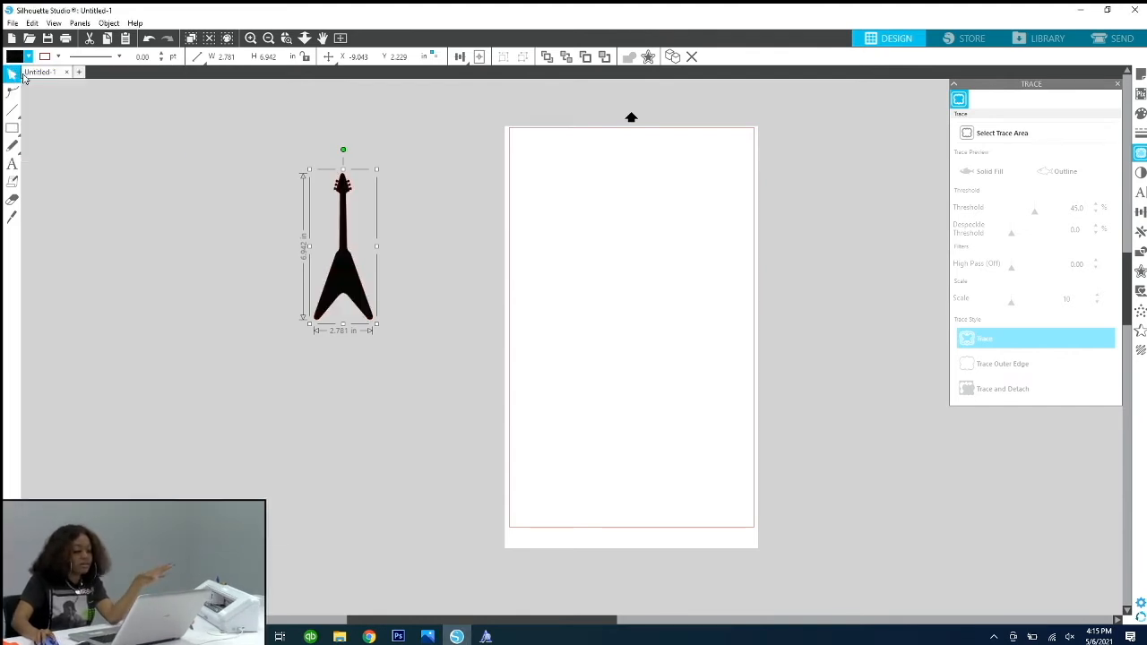
left_click(58, 56)
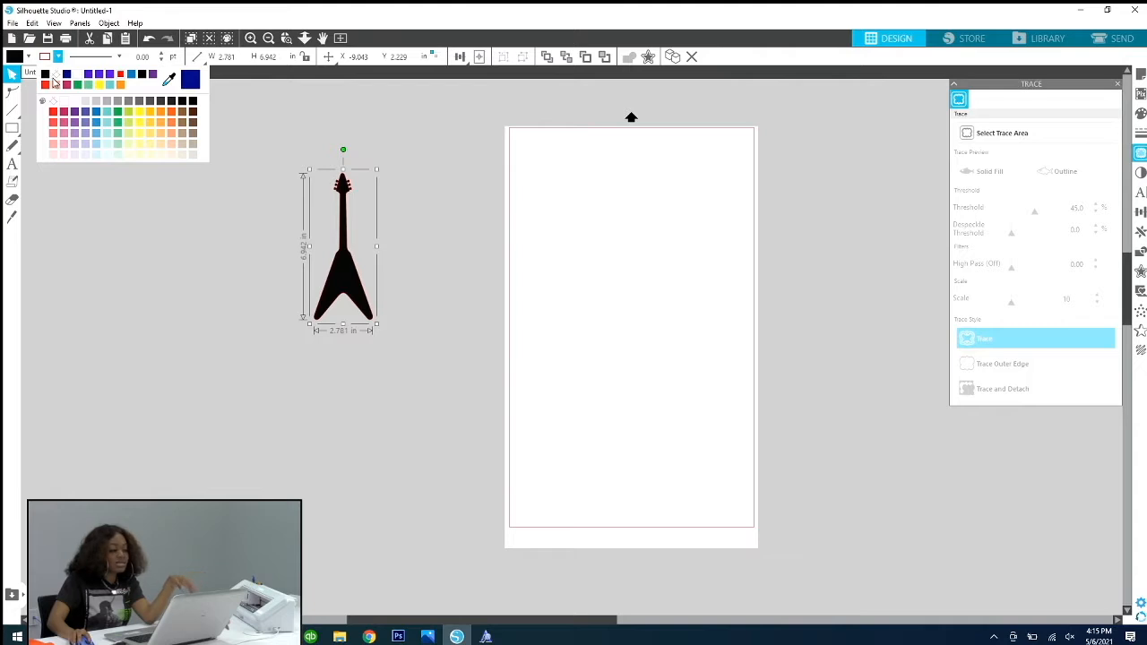
left_click(46, 77)
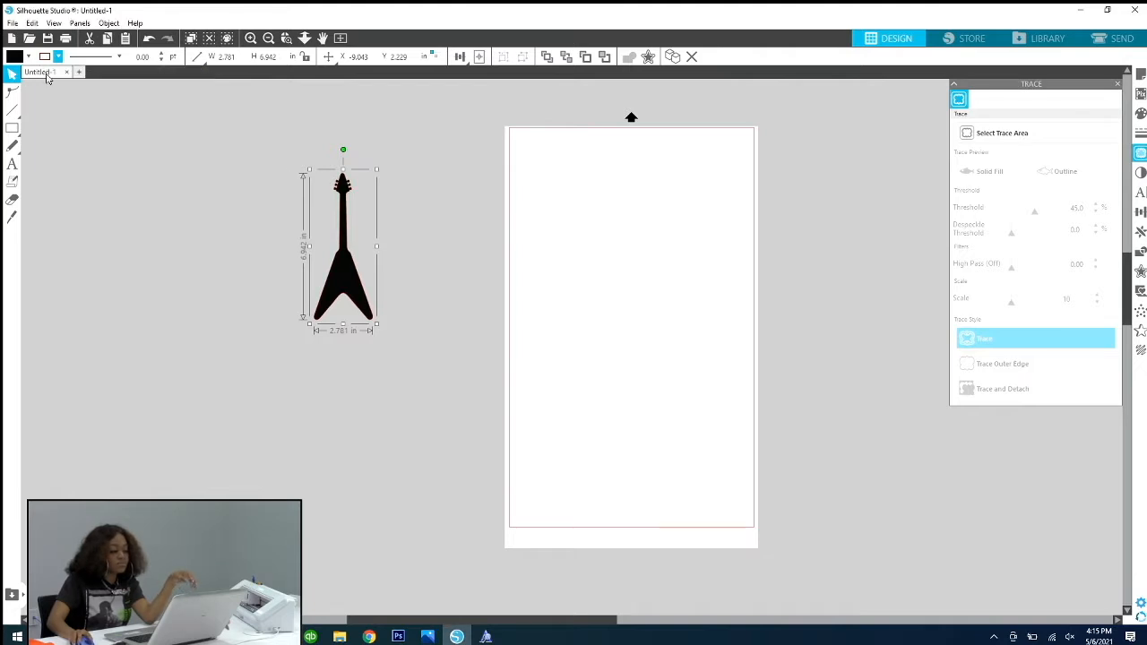
left_click(273, 133)
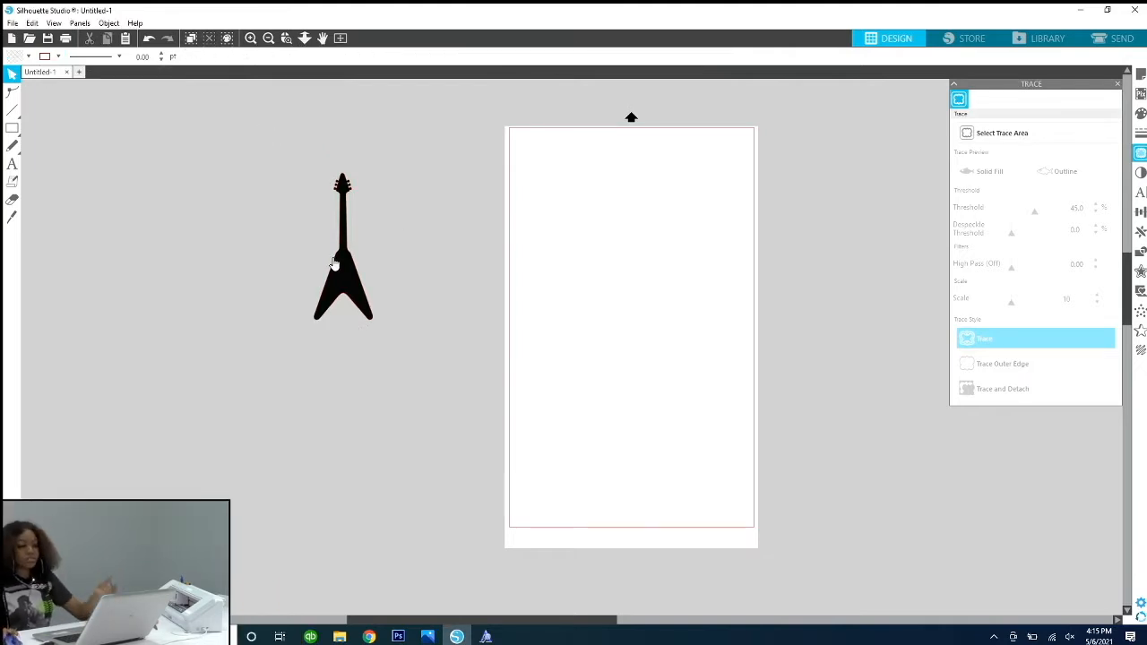
left_click_drag(333, 262, 438, 358)
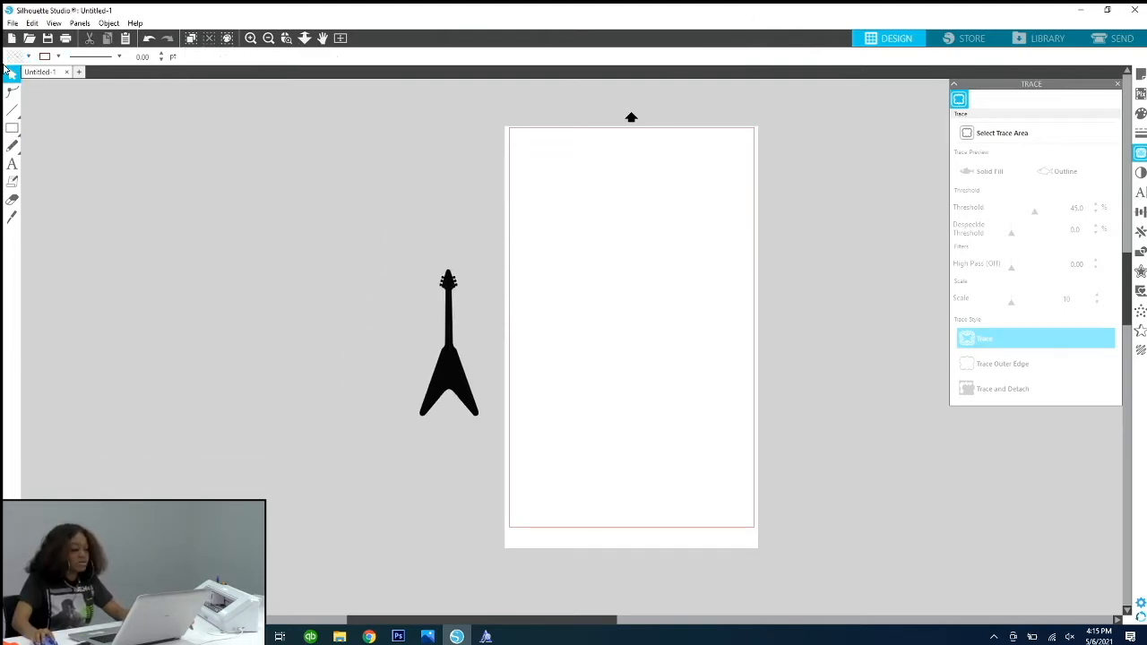
Step: Add the text TEACHERS in the empty area left of the guitar and shift it up and to the left
left_click(12, 163)
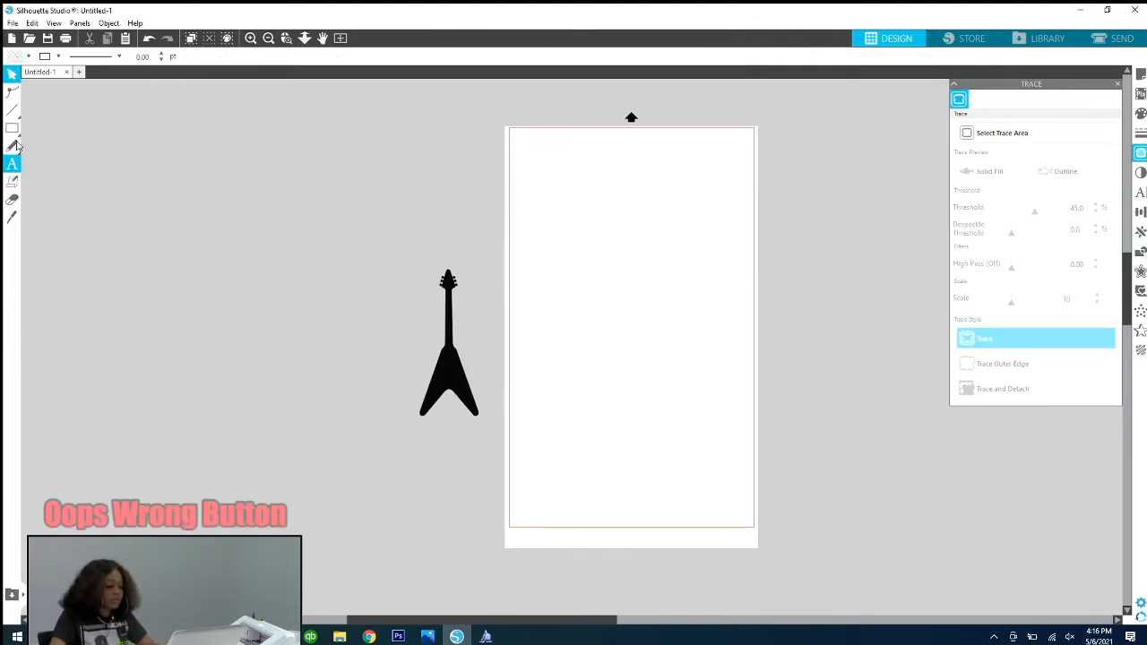
left_click(10, 166)
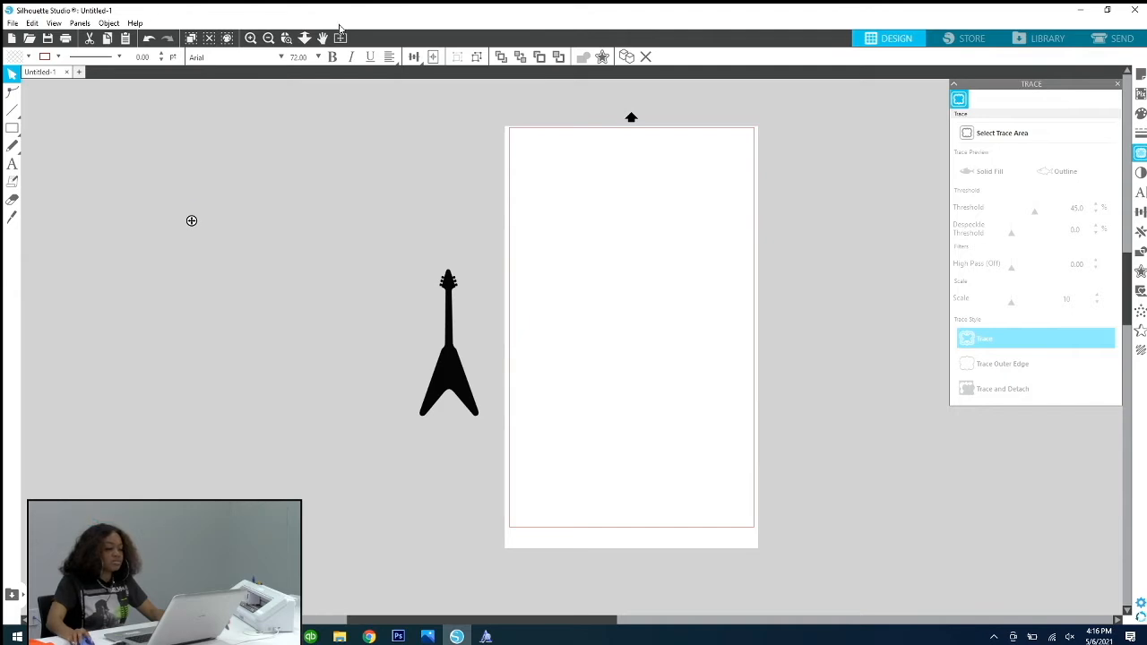
type("T")
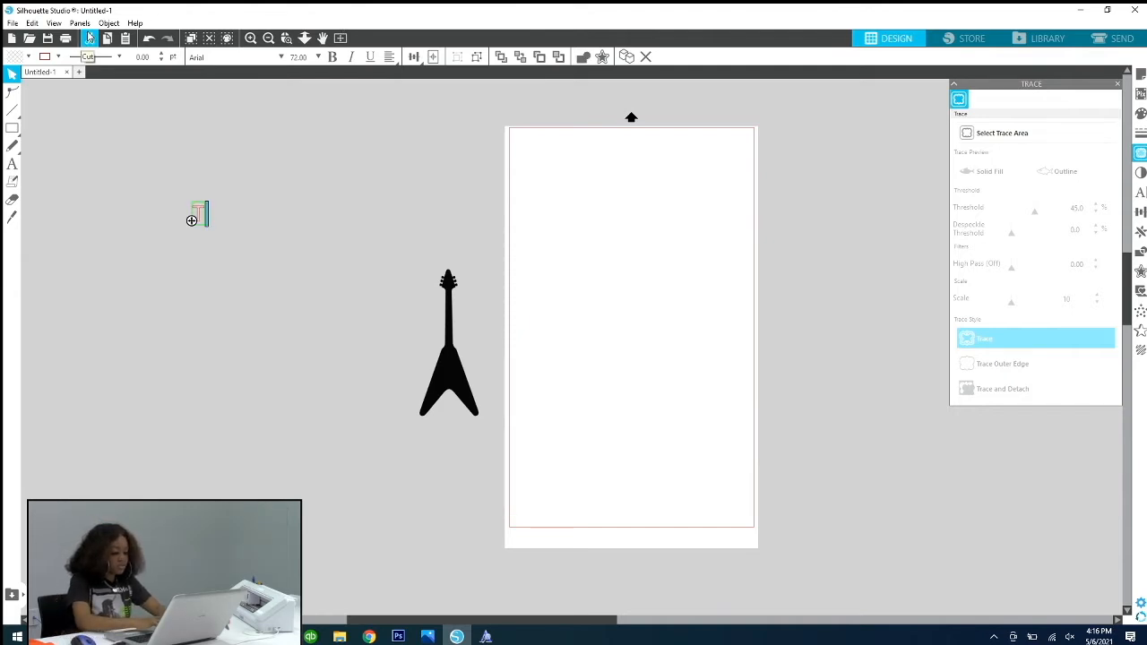
type("EACHERS")
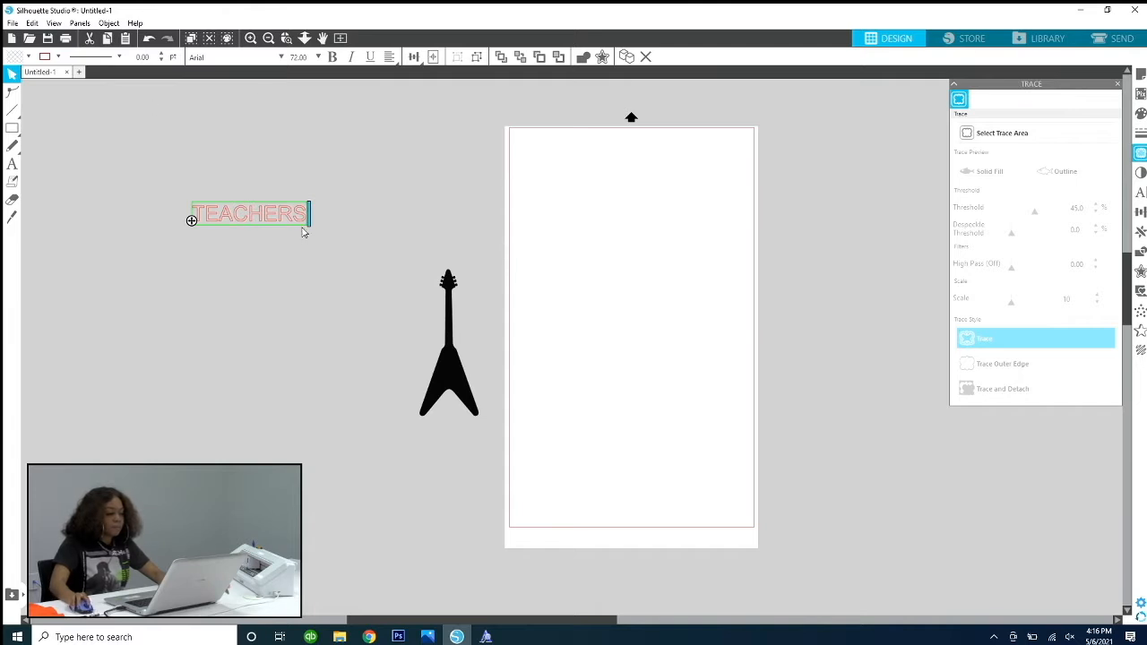
left_click(271, 177)
left_click_drag(285, 223, 88, 139)
Step: Add a separate text object reading ROCK below TEACHERS
left_click(12, 163)
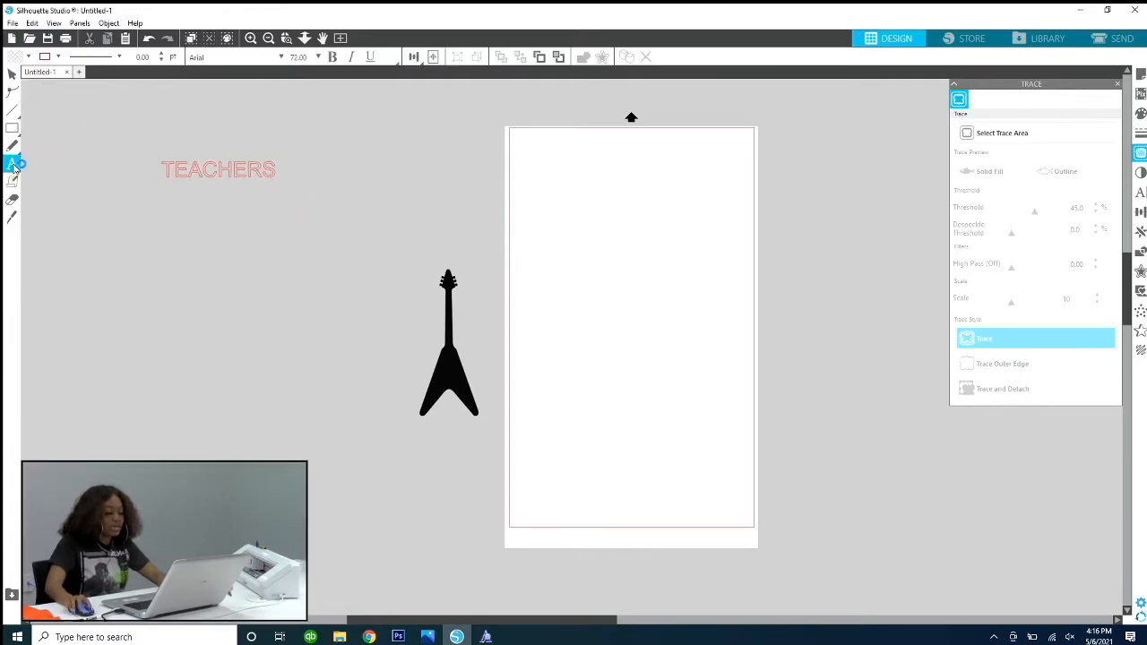
left_click(205, 276)
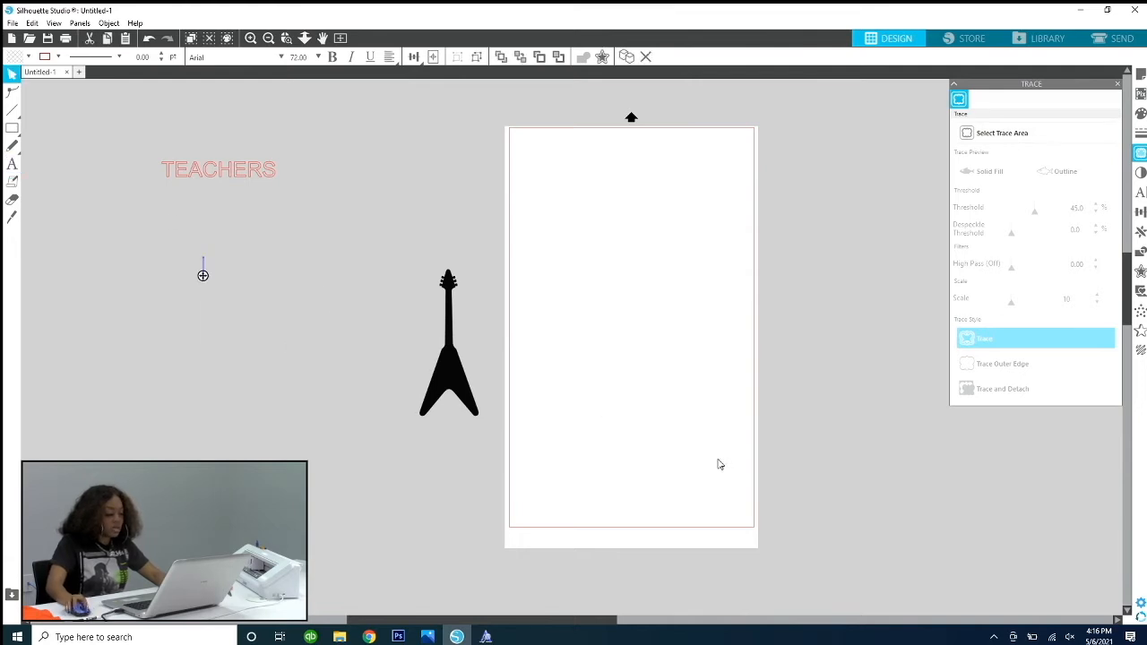
type("ROCK")
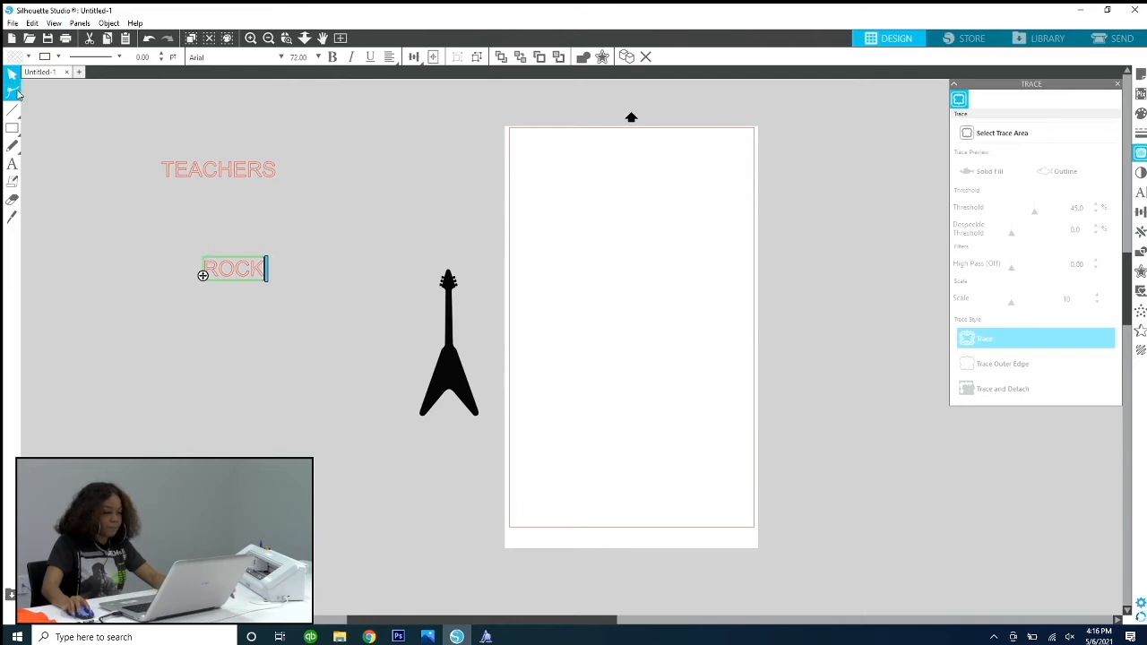
left_click(354, 247)
Step: Move TEACHERS down to just above ROCK and place the guitar beside the two words
left_click(253, 173)
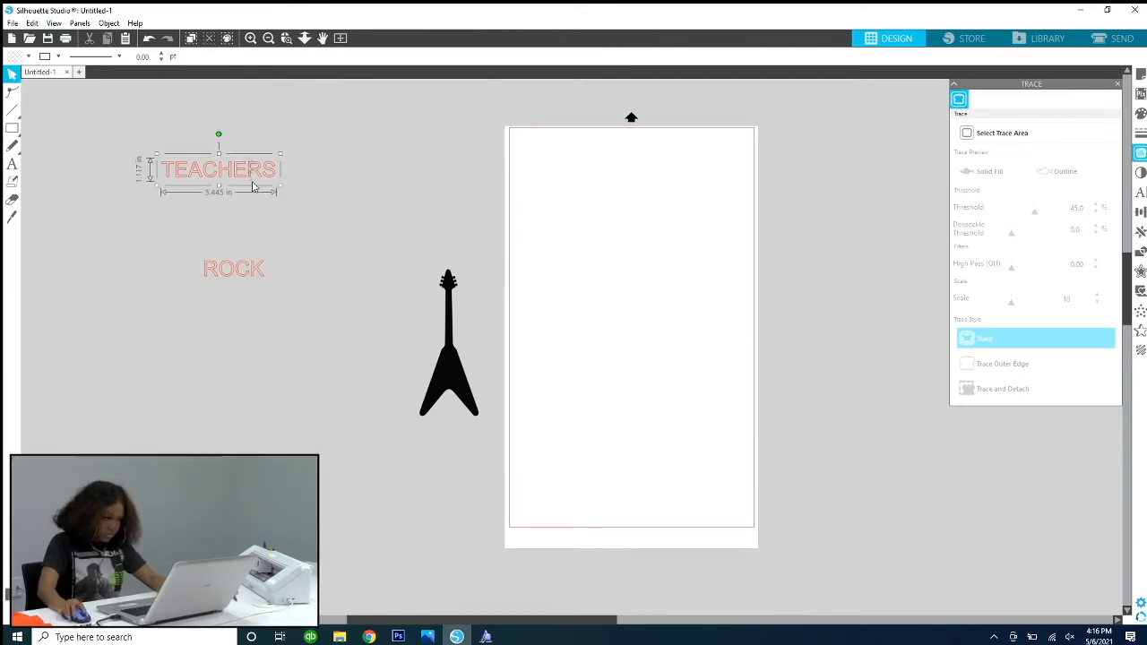
left_click_drag(227, 164, 236, 215)
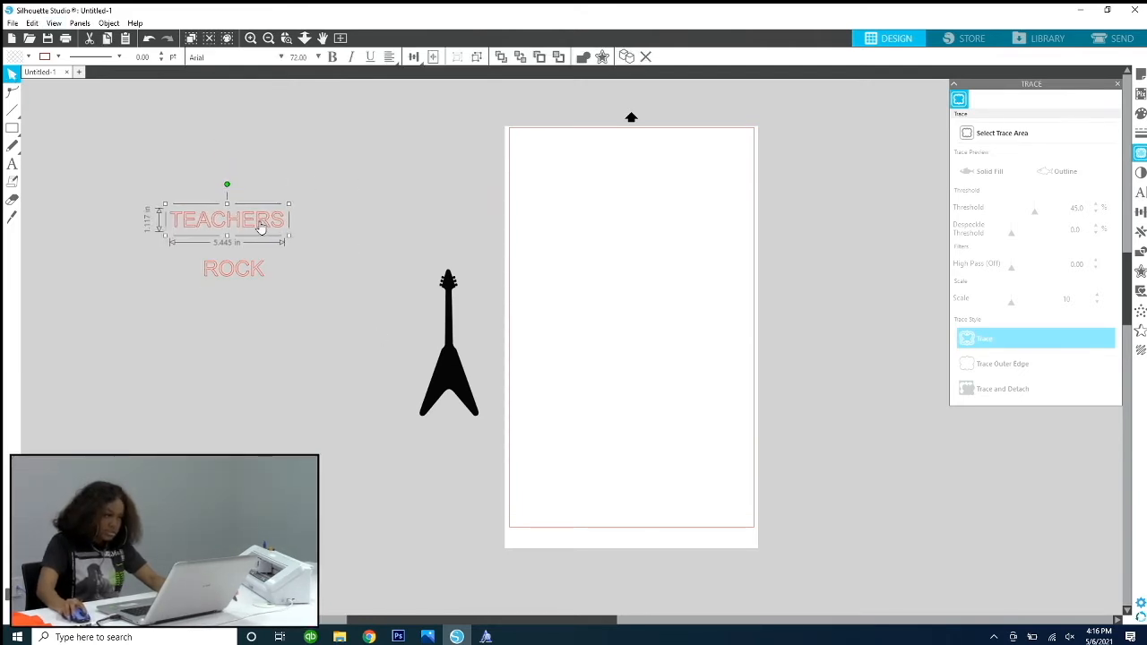
left_click(261, 276)
left_click_drag(439, 375, 401, 306)
Step: Enlarge ROCK proportionally to about 8.7 in wide and scale TEACHERS up to nearly the same width
left_click(238, 273)
left_click(323, 283)
left_click(242, 265)
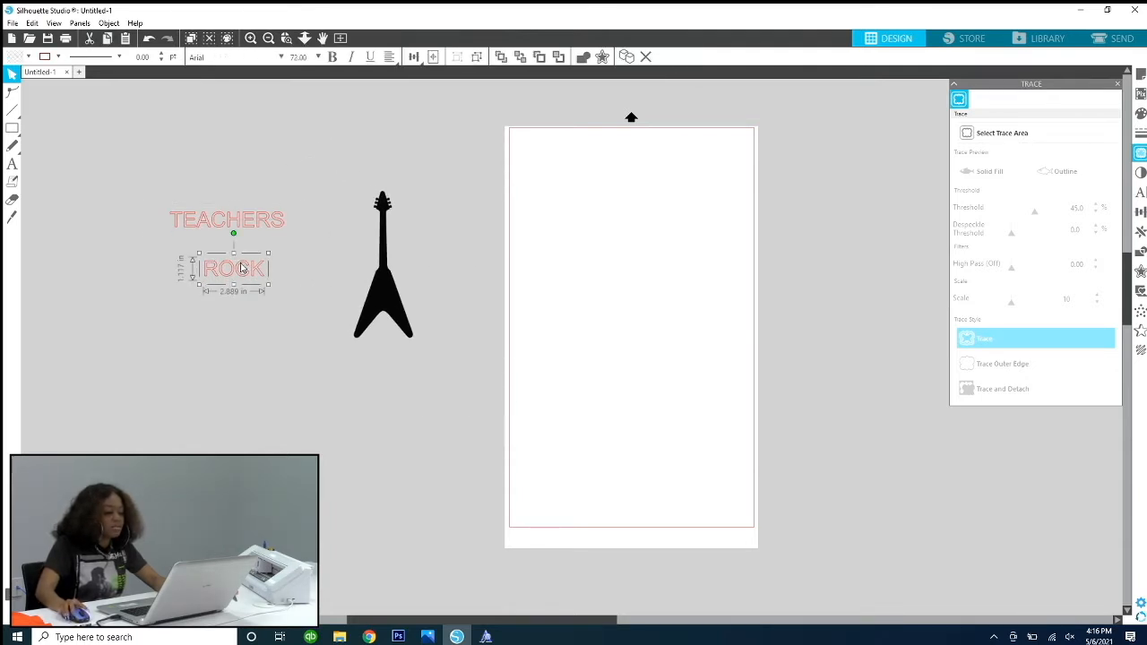
left_click_drag(266, 288, 358, 332)
left_click(264, 223)
left_click_drag(287, 235, 344, 247)
left_click(292, 294)
left_click(293, 294)
left_click_drag(198, 321, 167, 334)
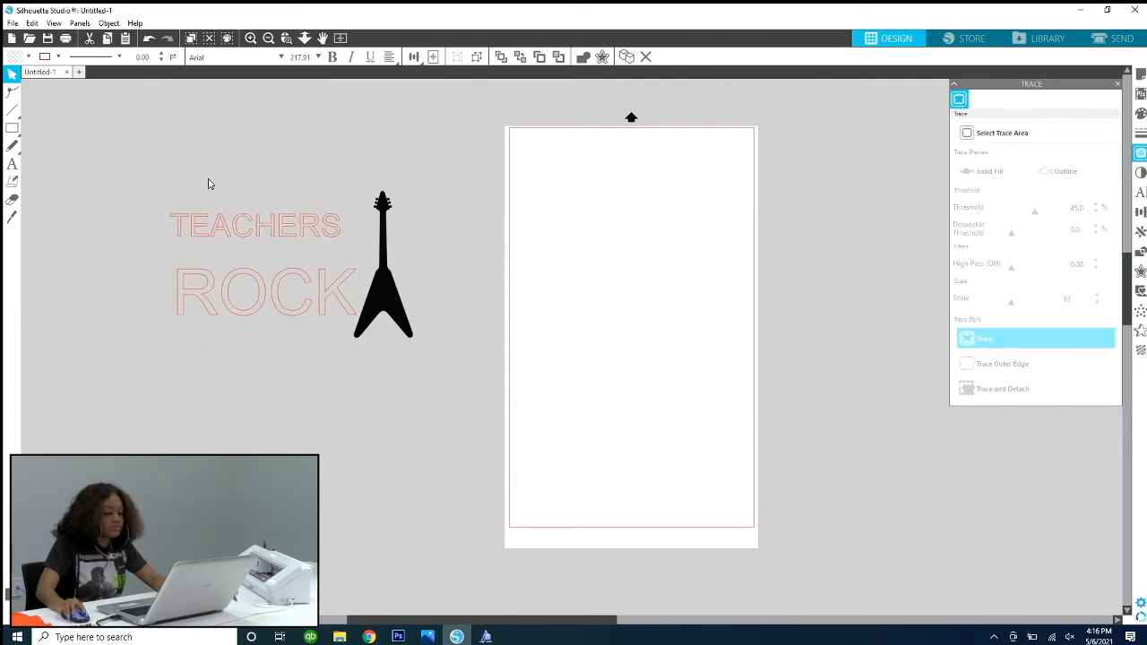
Step: Move TEACHERS down so it sits directly on top of ROCK
left_click(205, 179)
left_click_drag(188, 217, 200, 243)
left_click(184, 221)
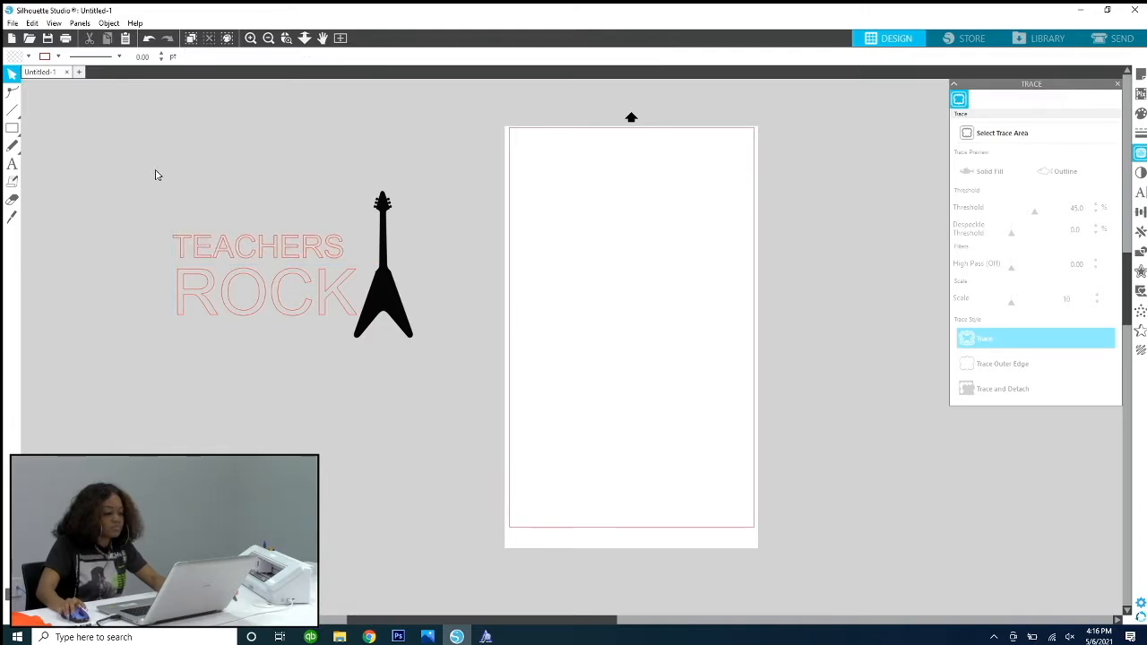
Step: Scale ROCK to about 9.0 in wide and shift TEACHERS left to line up with its left side
left_click(190, 273)
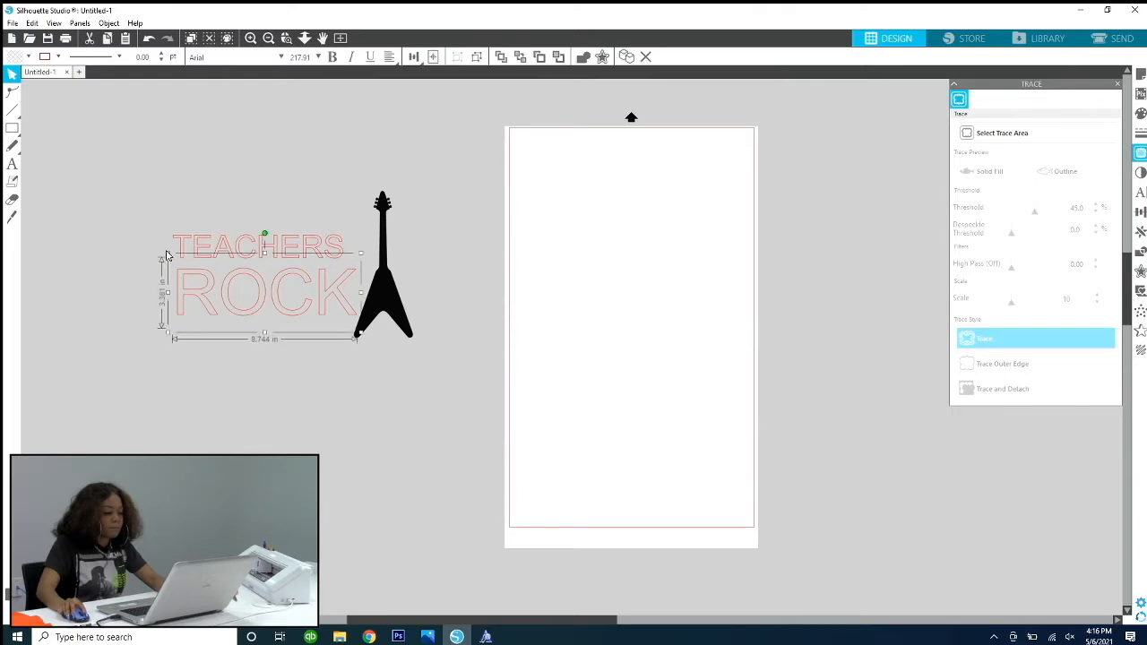
left_click_drag(166, 257, 151, 256)
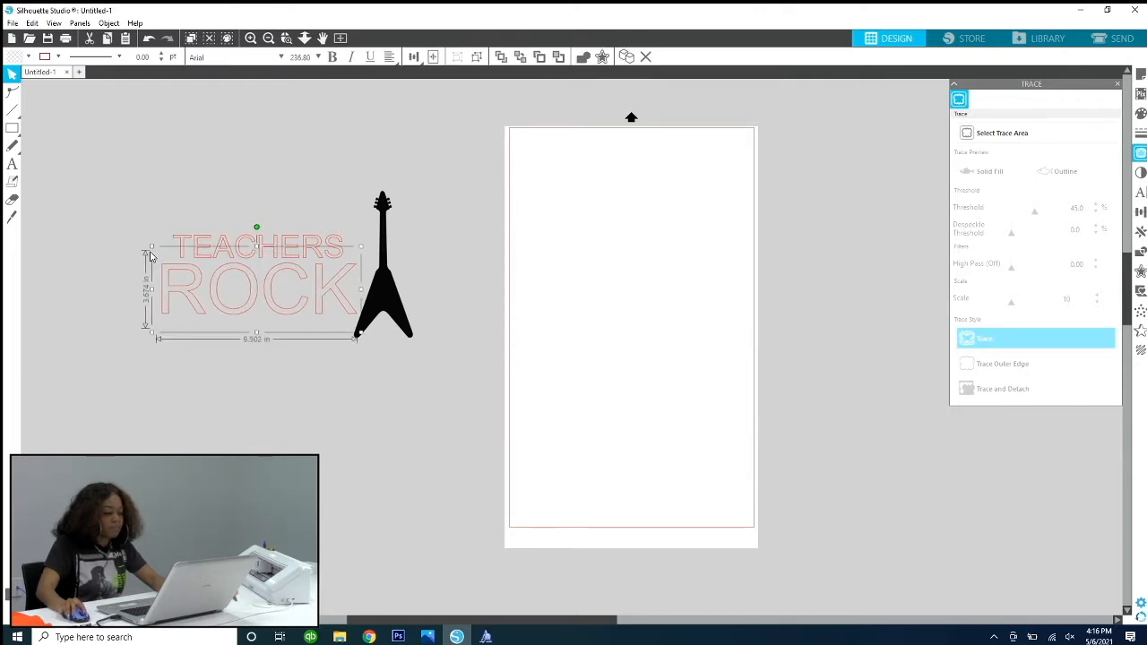
left_click_drag(226, 249, 217, 250)
left_click(213, 290)
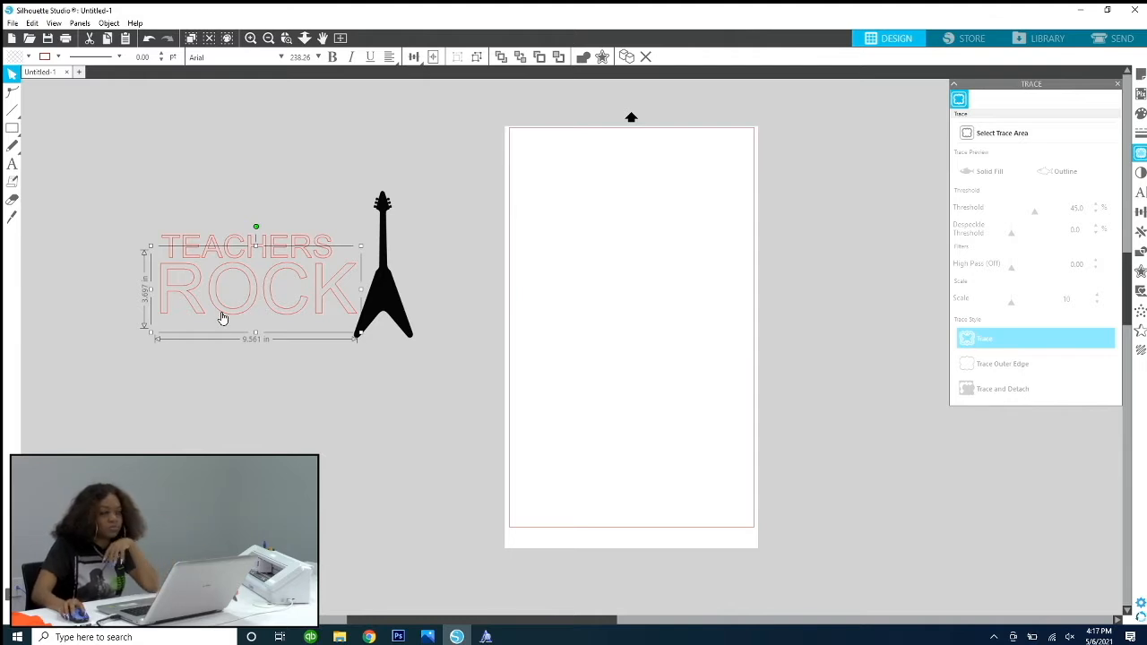
left_click(223, 195)
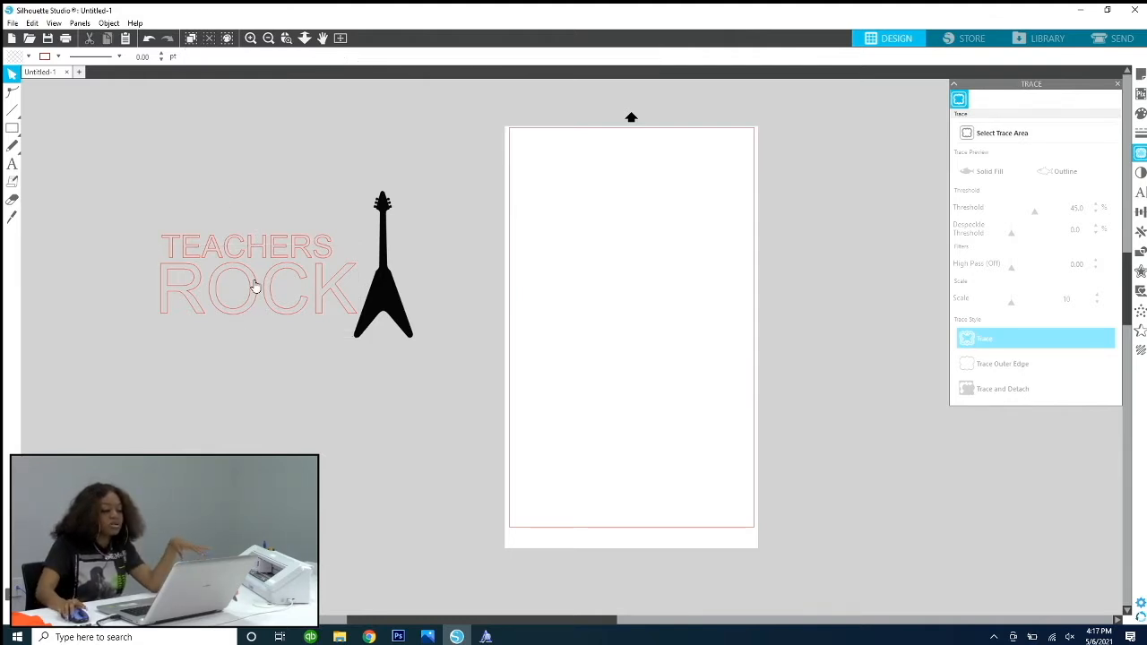
left_click(251, 283)
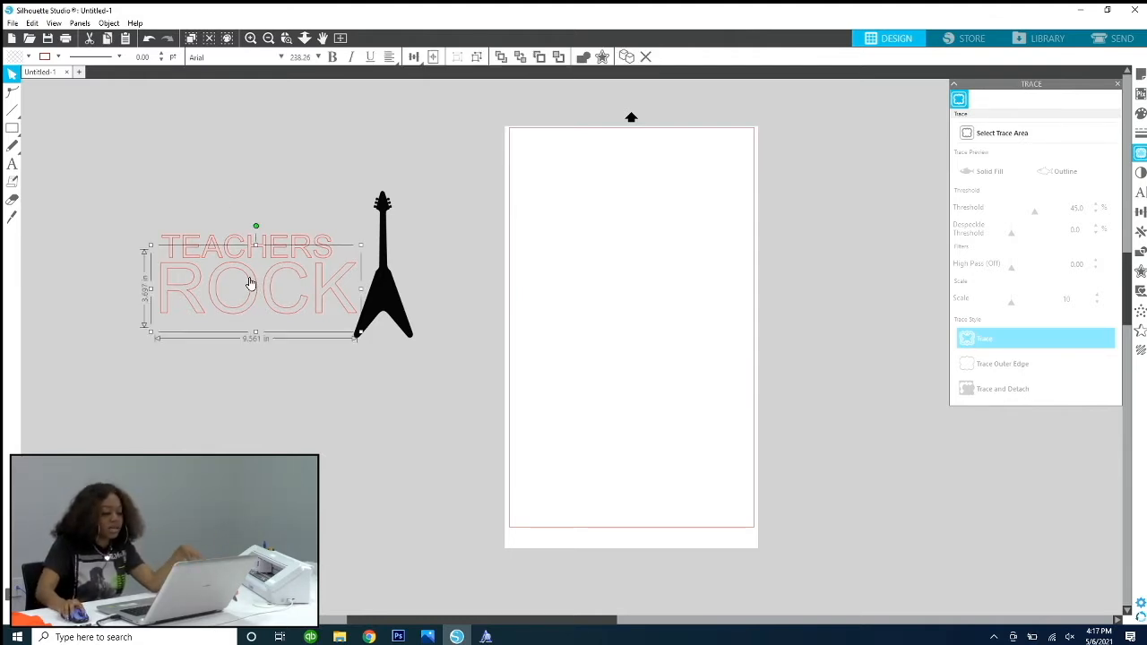
mouse_move(151, 247)
left_mouse_down()
mouse_move(179, 260)
mouse_move(162, 251)
left_mouse_up()
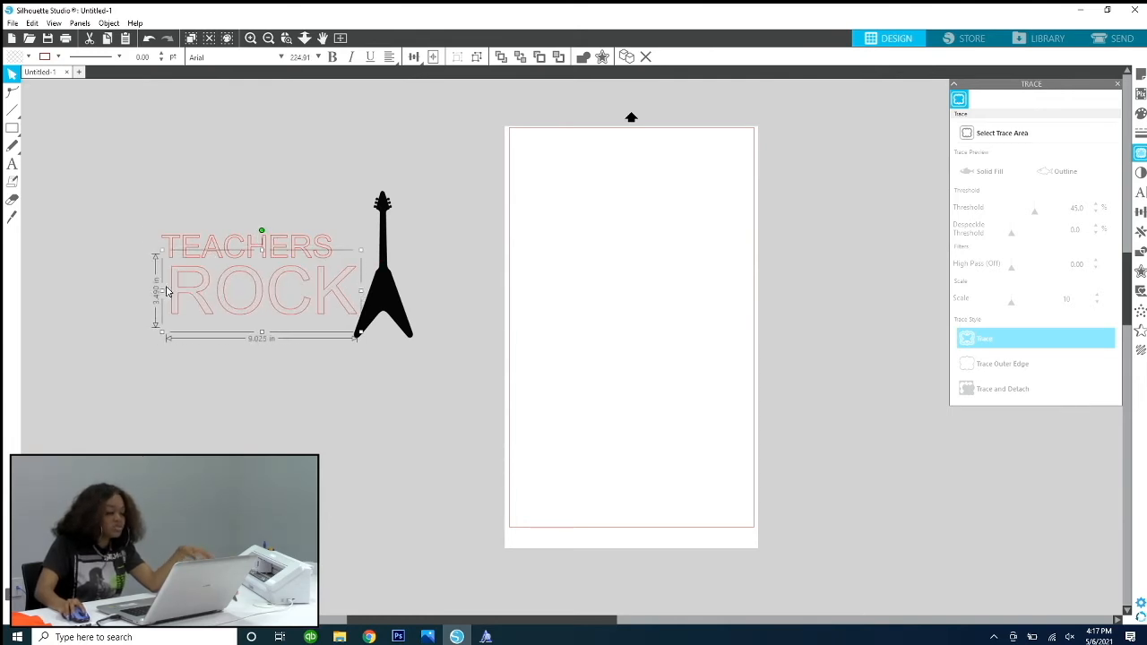
Step: Try stretching ROCK to about 12.4 in wide and 8.0 in tall, and undo the distortion
left_click_drag(161, 291, 90, 292)
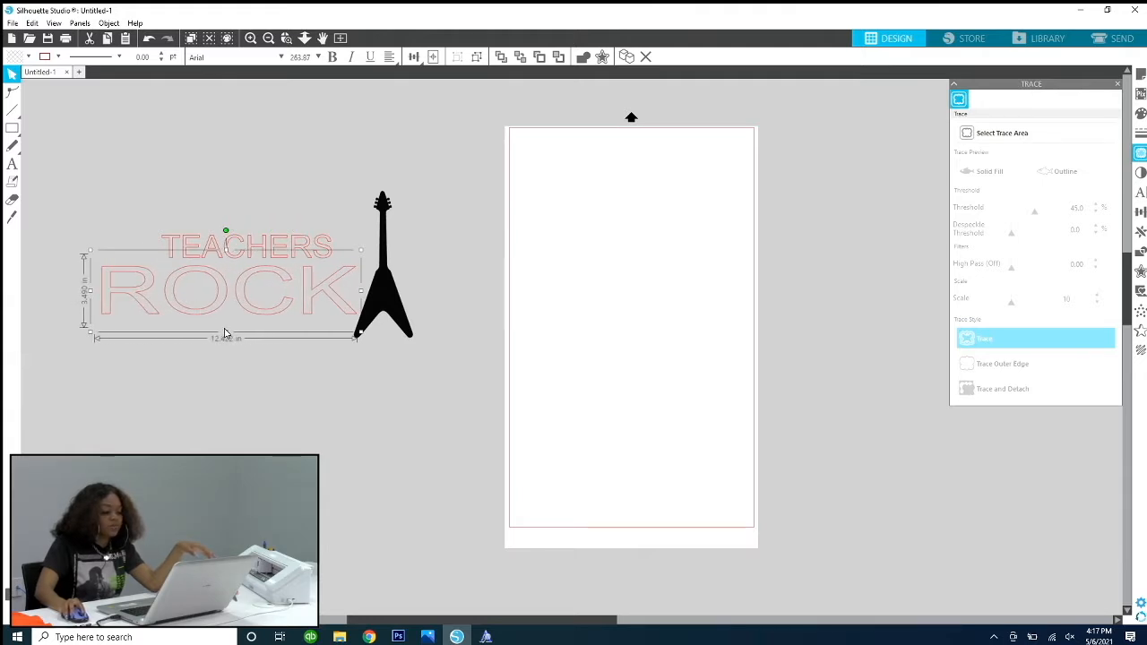
left_click_drag(226, 336, 224, 423)
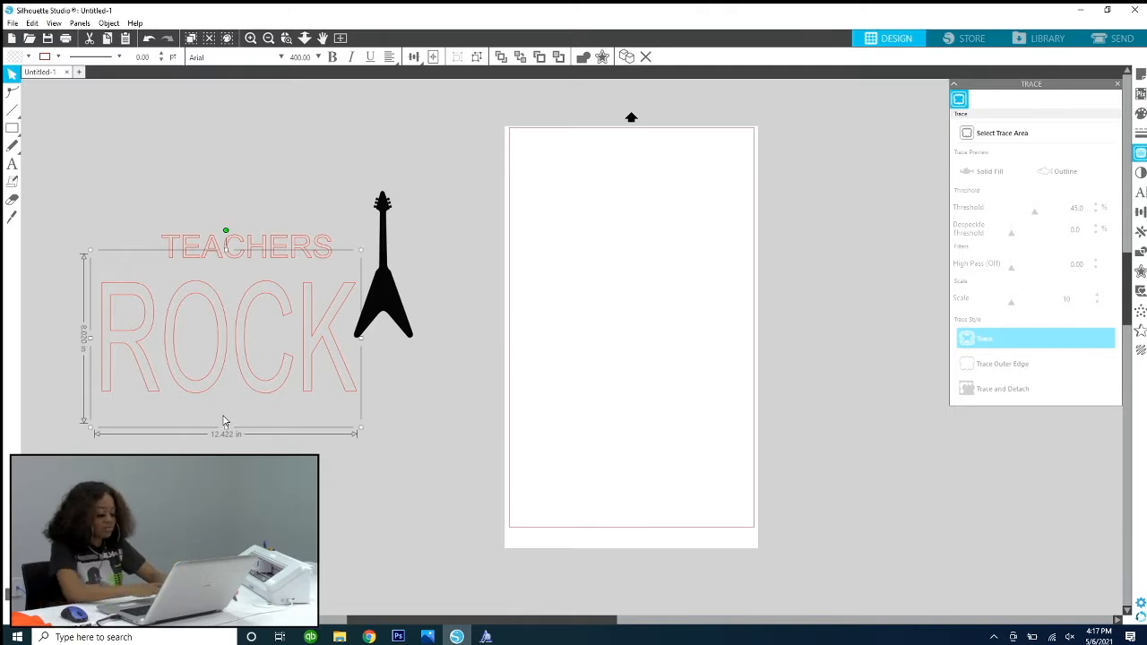
key("ctrl+z")
key("ctrl+z")
key("ctrl+z")
key("ctrl+z")
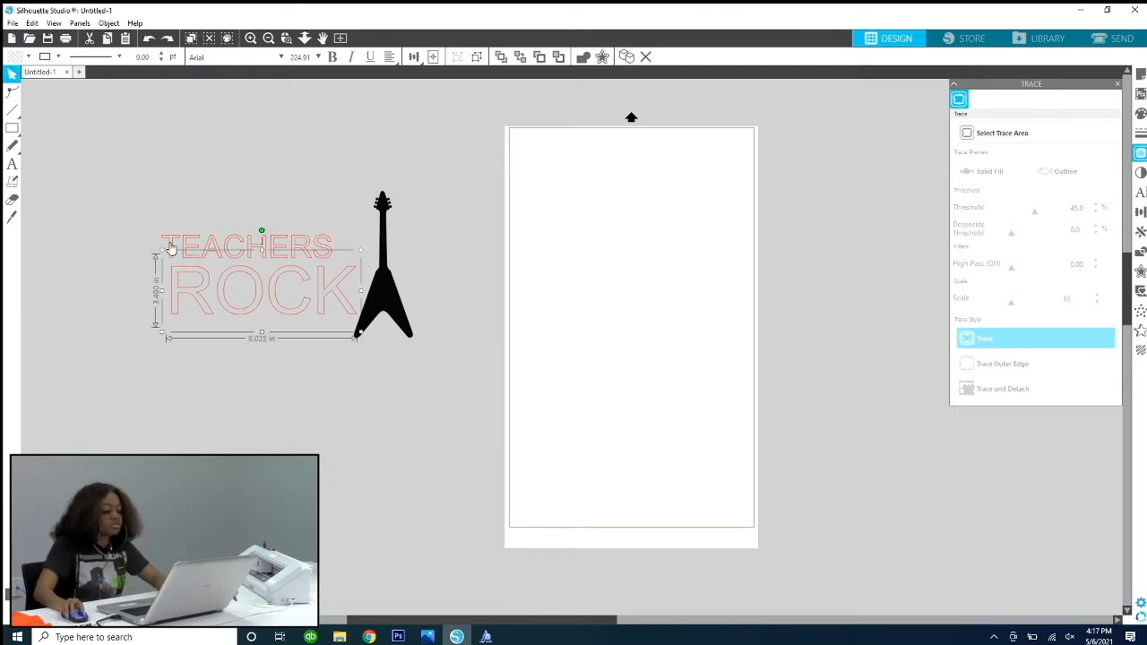
Step: Enlarge ROCK proportionally to about 260 pt and move TEACHERS so it sits on top with their left edges matching
left_click_drag(164, 256, 141, 252)
left_click(171, 192)
mouse_move(226, 251)
left_mouse_down()
mouse_move(218, 238)
mouse_move(205, 244)
left_mouse_up()
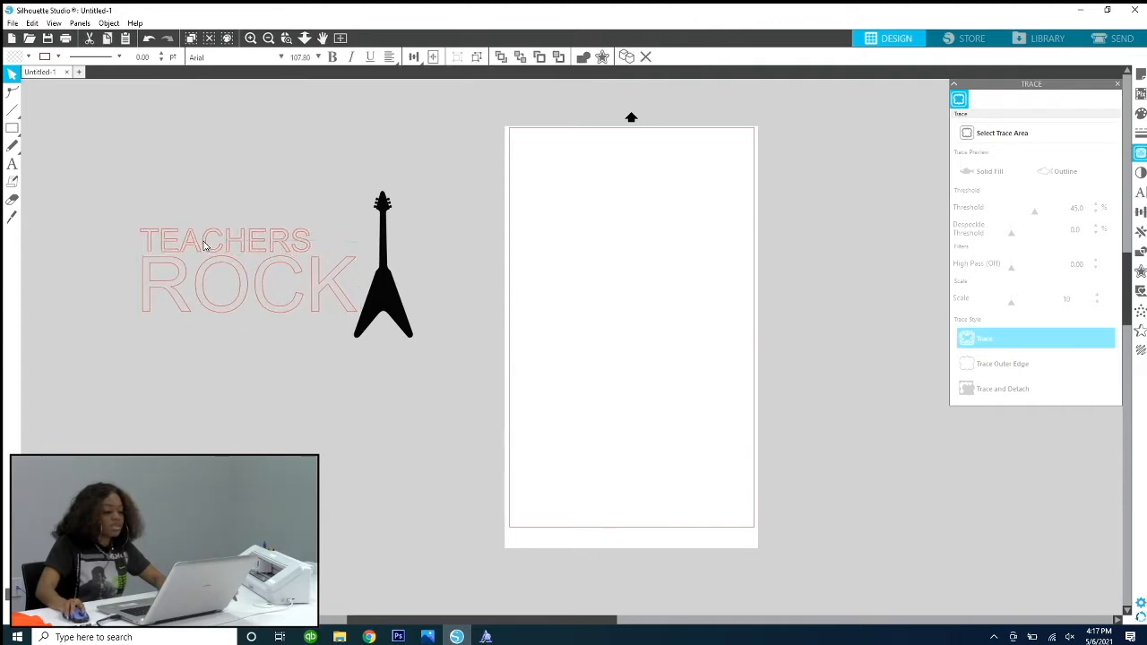
Step: Change the font of the entire word TEACHERS to Segoe UI
double_click(204, 244)
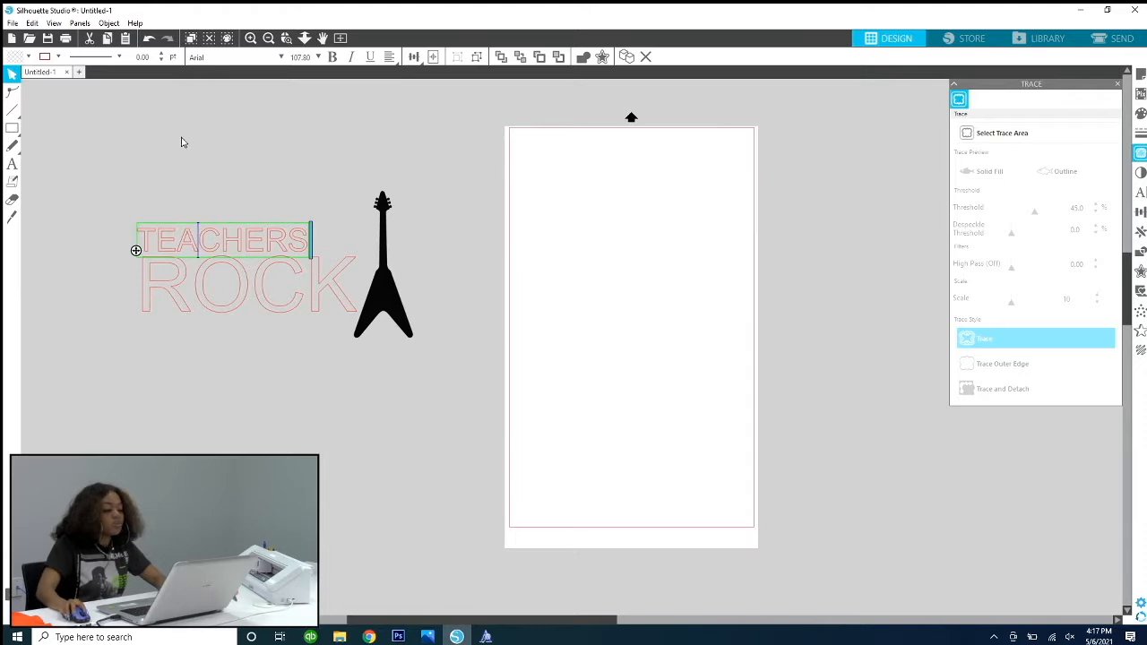
left_click(309, 182)
left_click(280, 238)
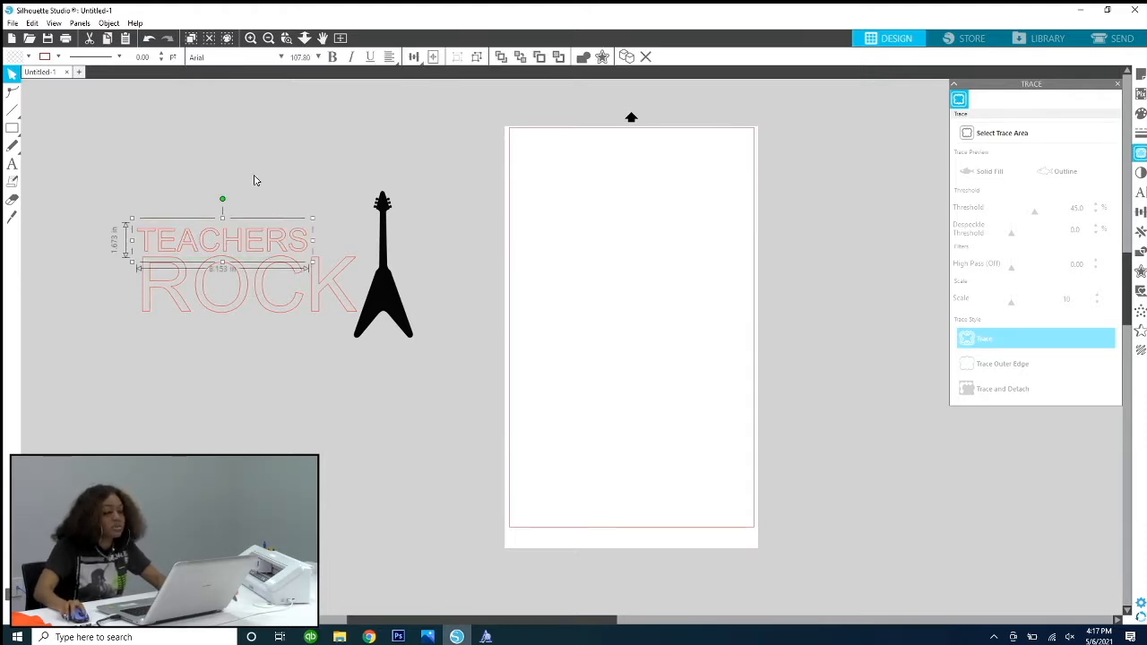
double_click(255, 241)
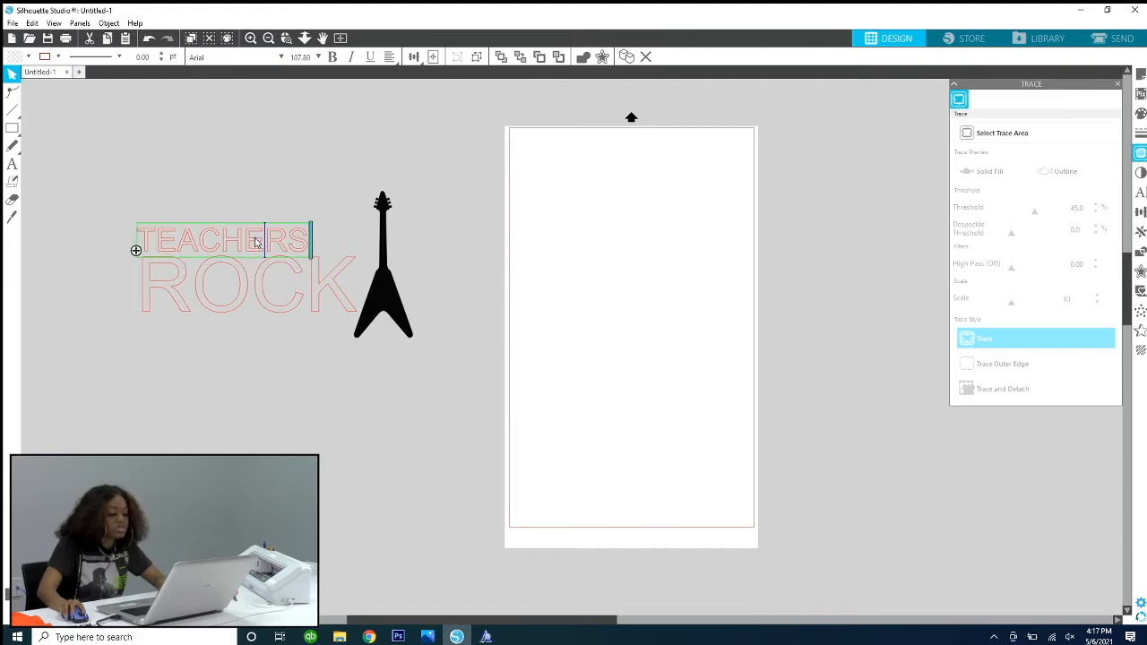
left_click_drag(143, 231, 305, 245)
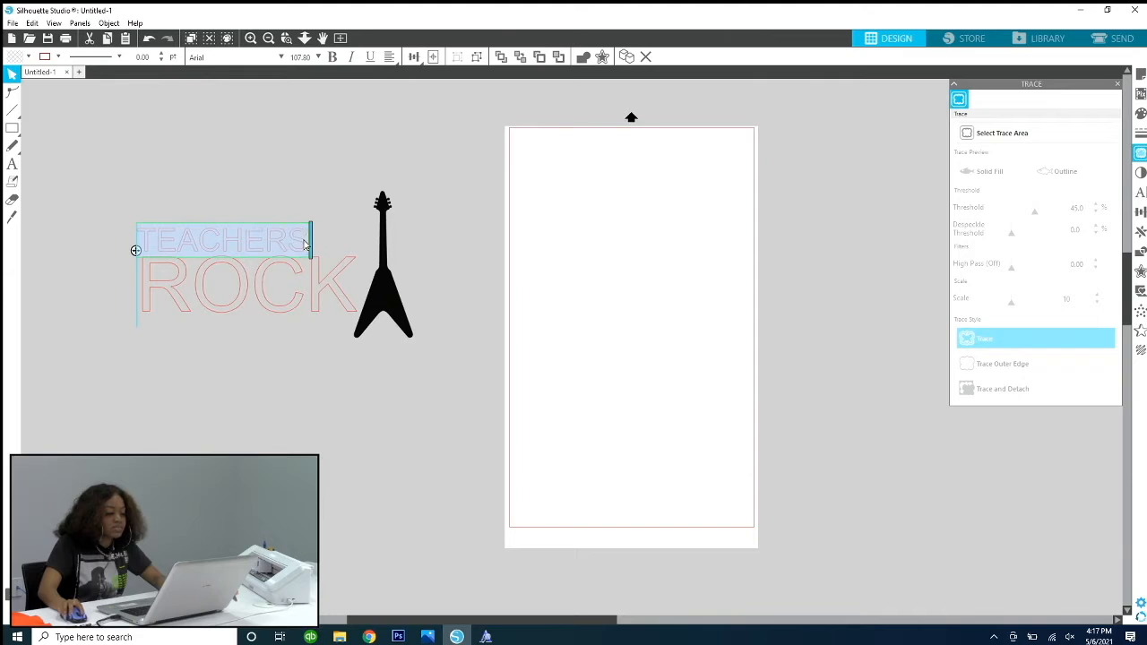
left_click(282, 58)
left_click(381, 102)
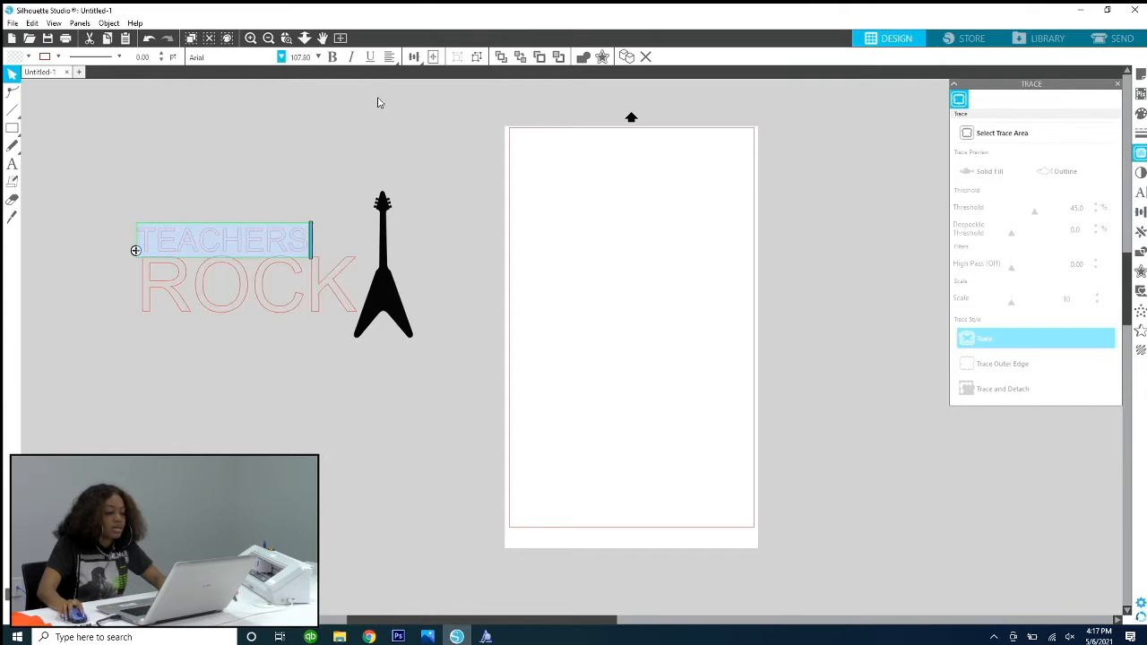
left_click(282, 57)
left_click_drag(351, 91, 333, 306)
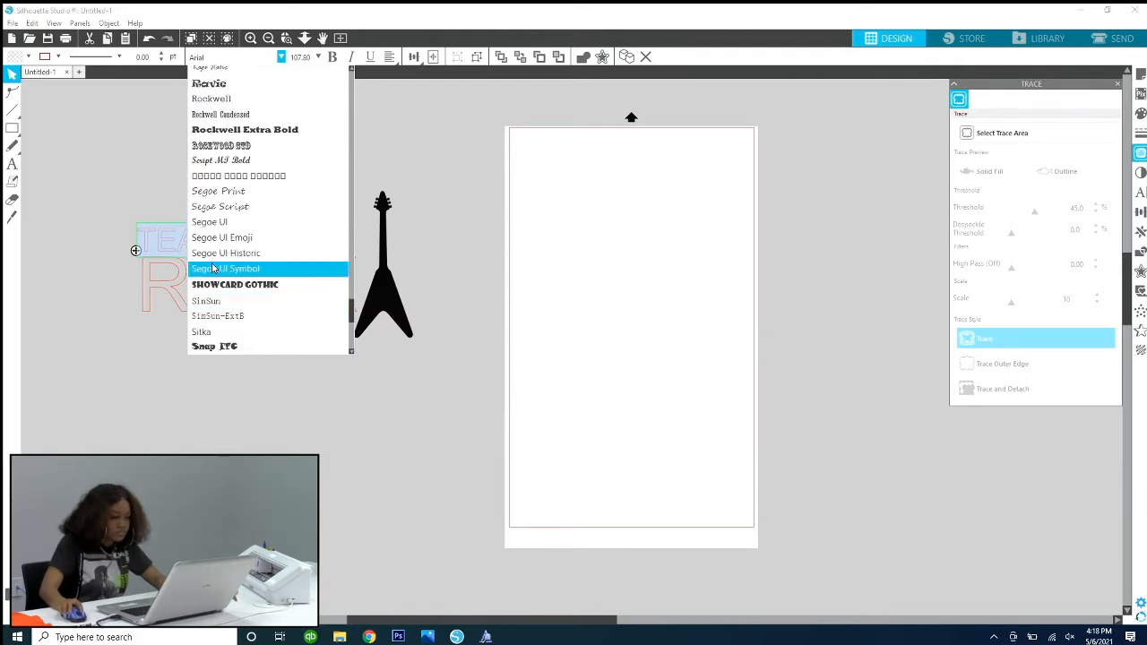
left_click(204, 223)
left_click(202, 162)
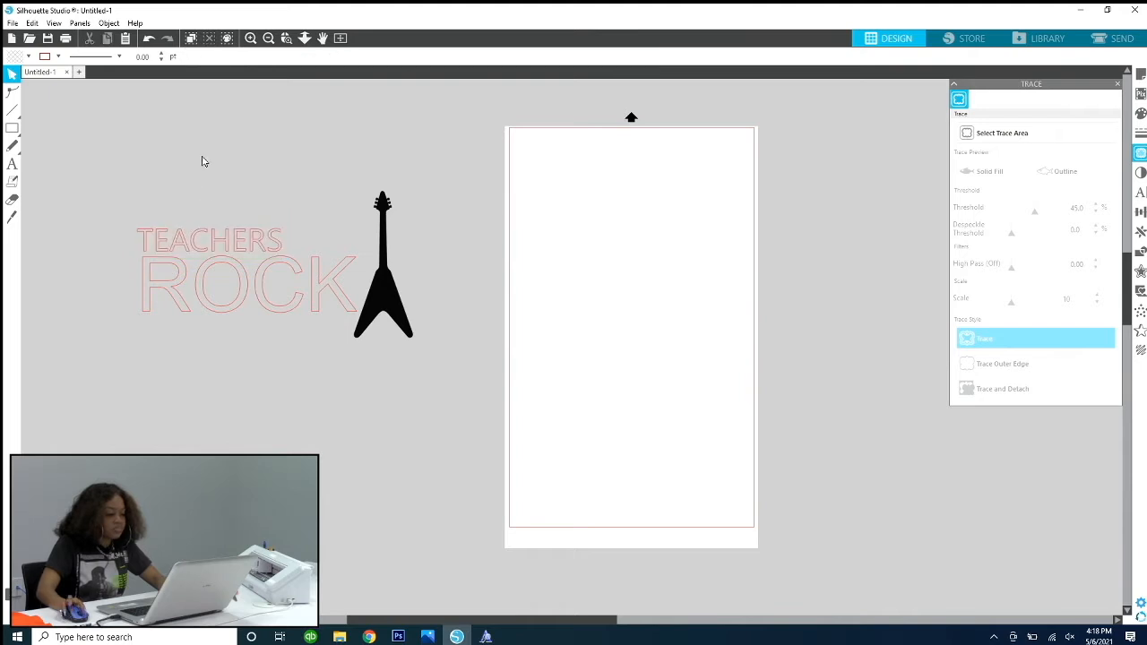
Step: Change the font of the entire word ROCK to Rockwell Extra Bold
left_click(249, 283)
double_click(170, 288)
left_click_drag(147, 279, 342, 273)
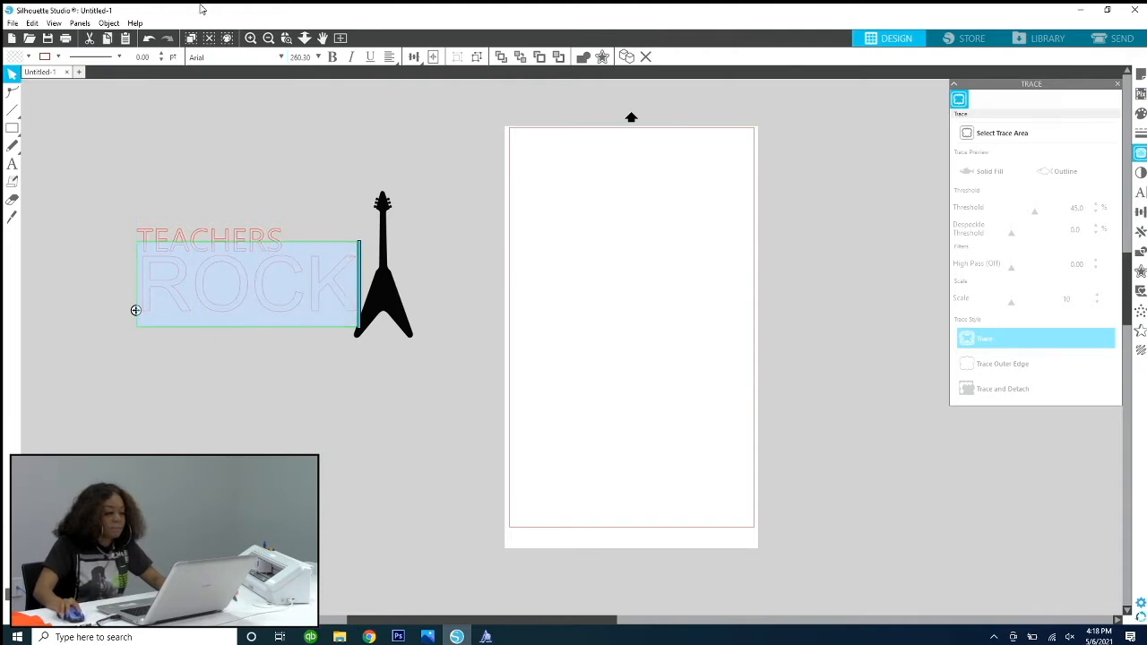
left_click(280, 57)
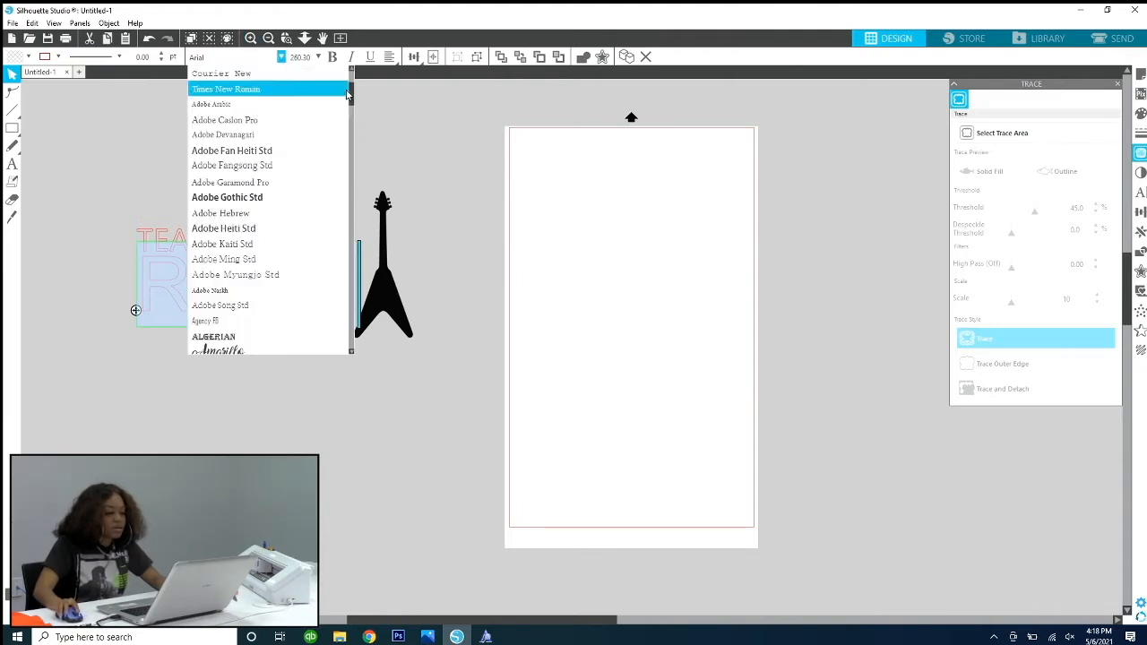
scroll(356, 162, "down", 5)
scroll(357, 162, "down", 15)
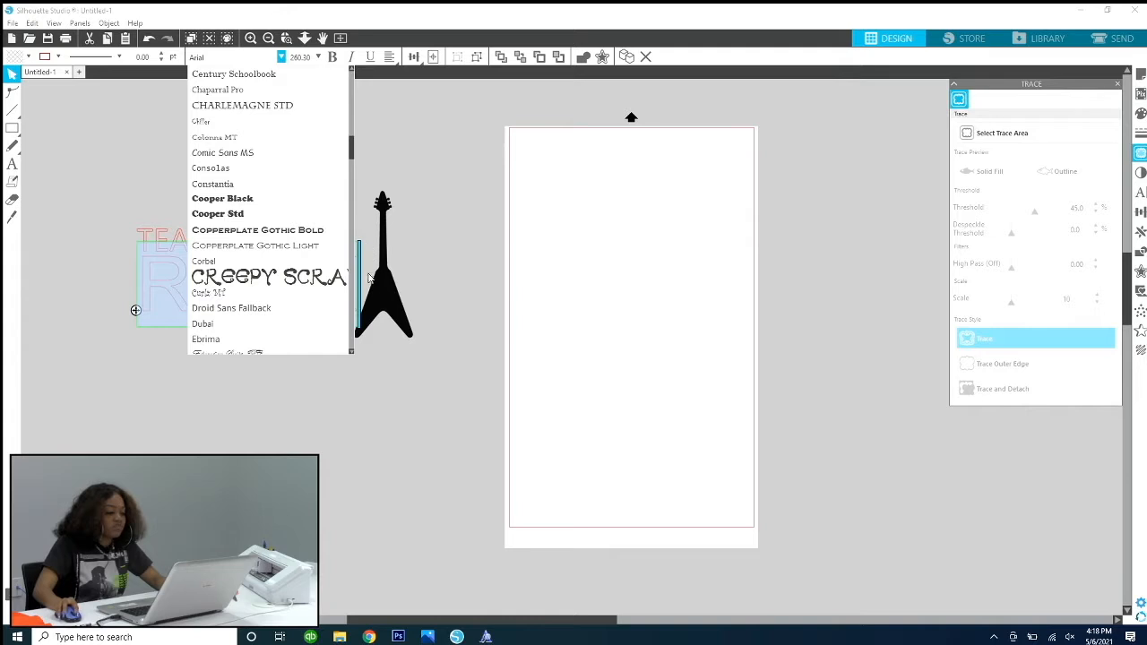
scroll(337, 311, "down", 1)
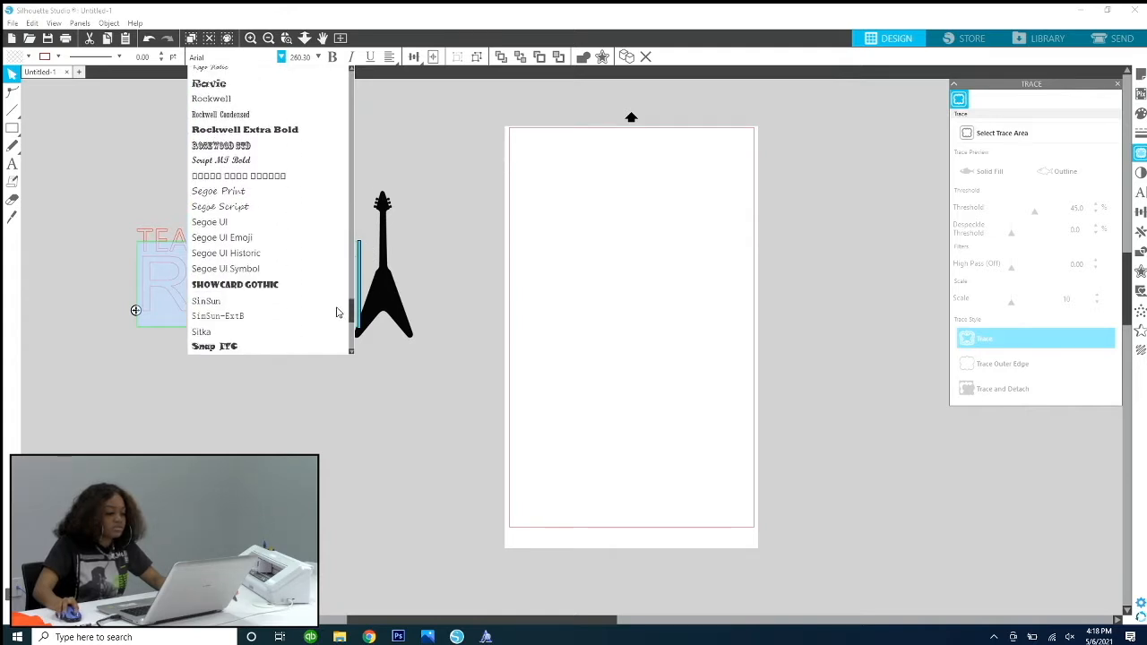
left_click_drag(337, 313, 337, 312)
scroll(337, 311, "up", 3)
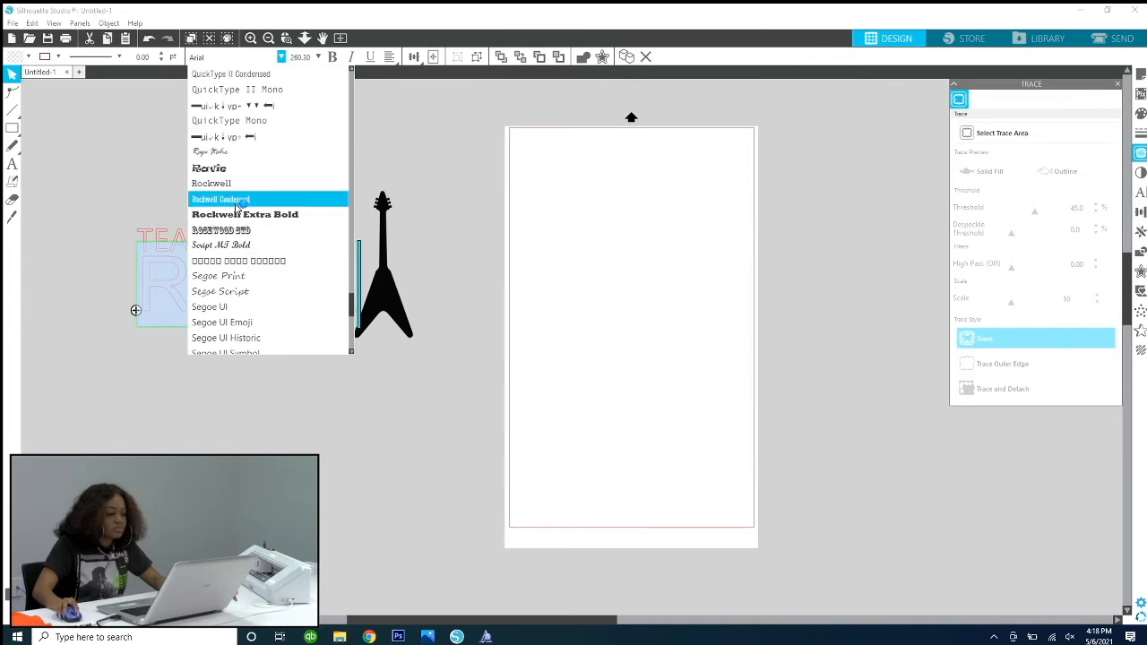
left_click(240, 215)
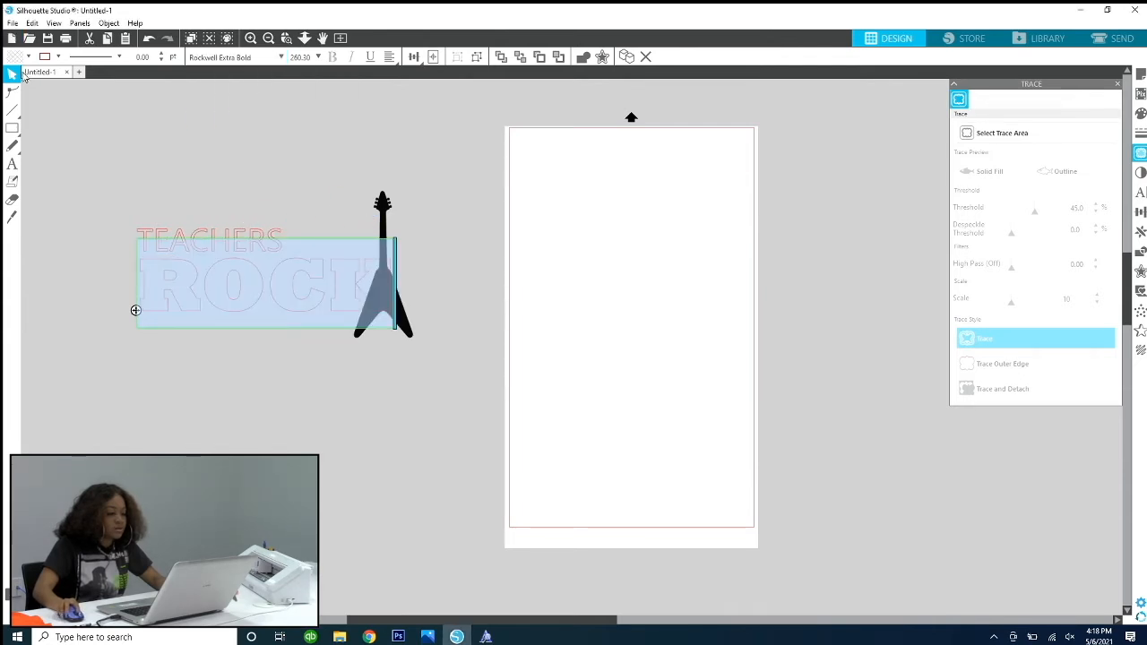
left_click(186, 126)
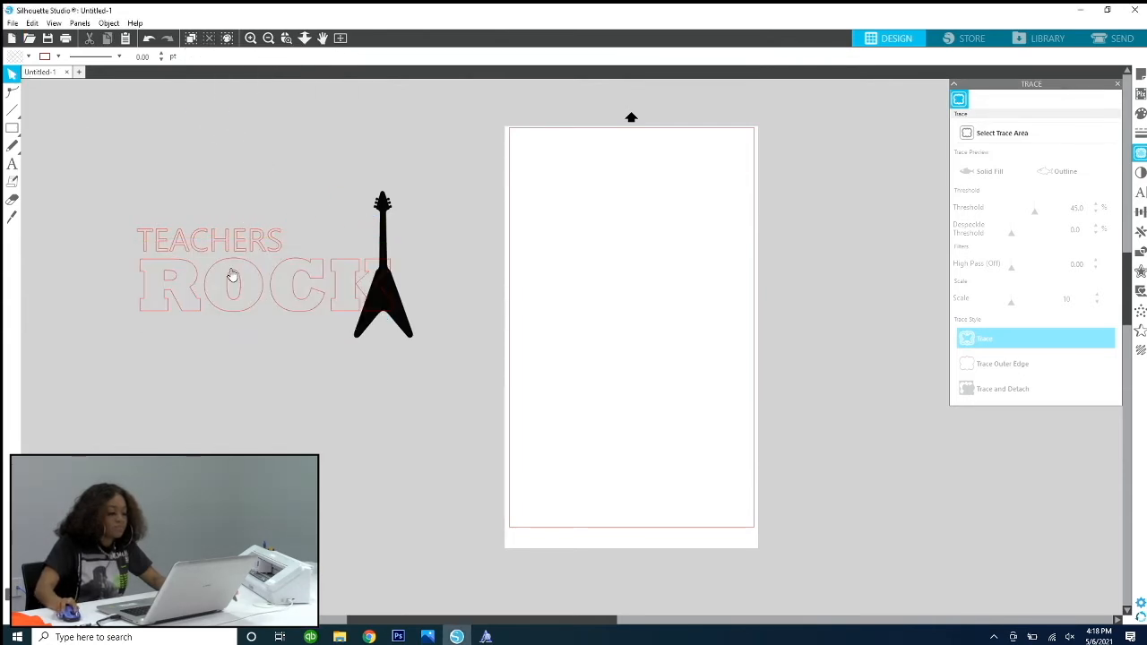
Step: Move TEACHERS and ROCK together to the left until ROCK no longer overlaps the guitar
left_click_drag(116, 181, 228, 285)
left_click_drag(335, 277, 326, 278)
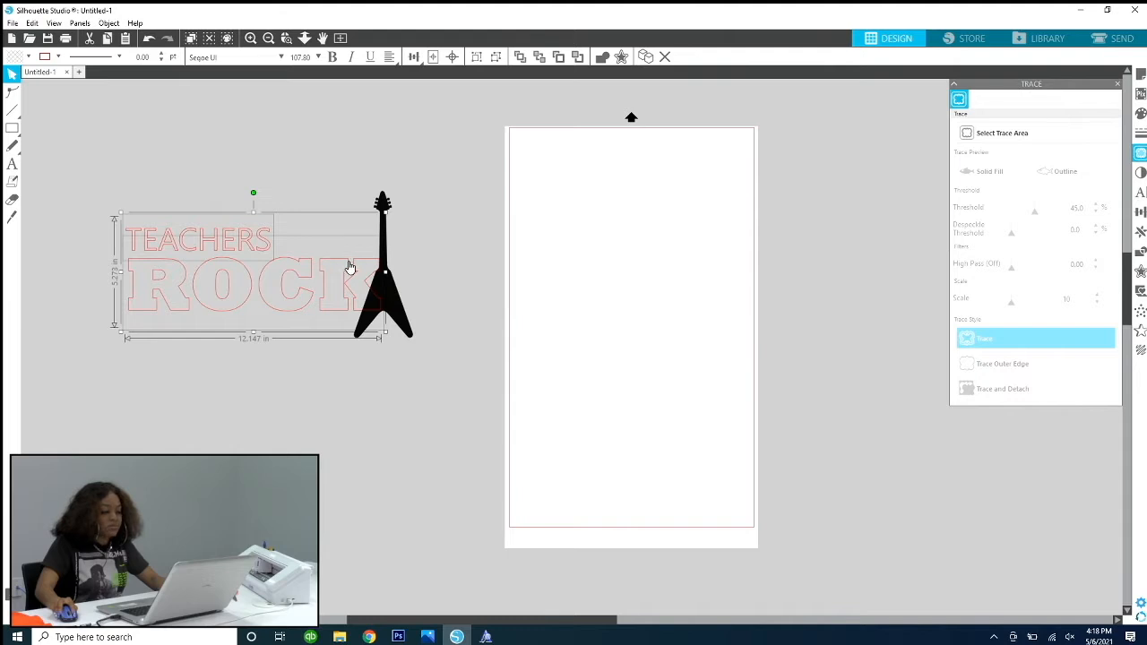
left_click_drag(346, 264, 321, 264)
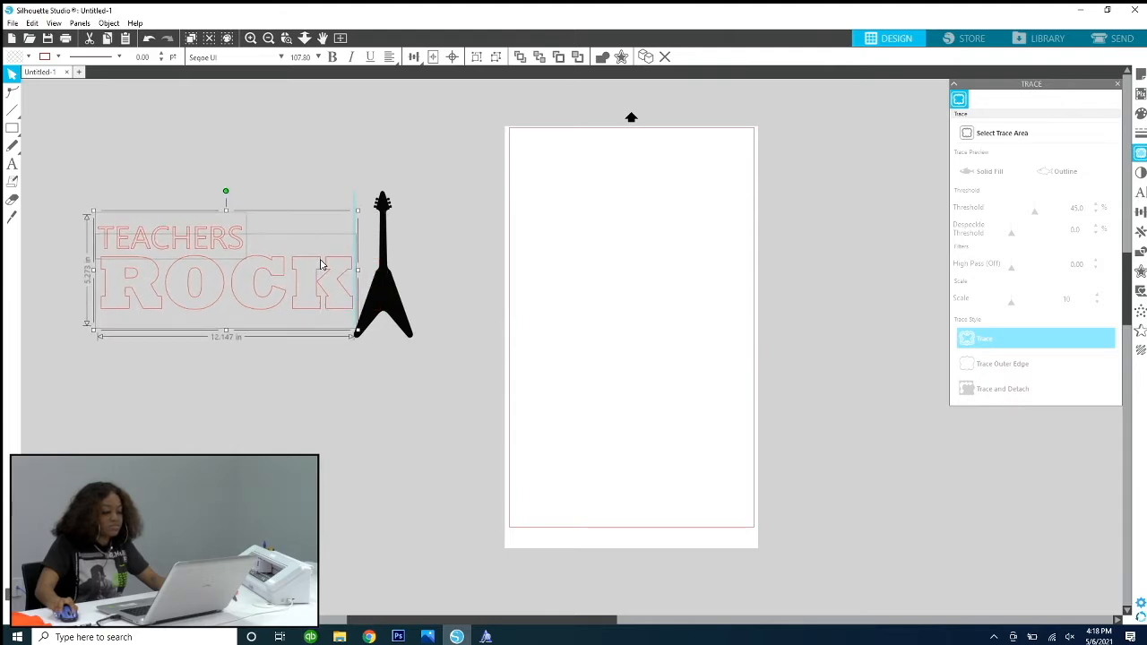
left_click(276, 180)
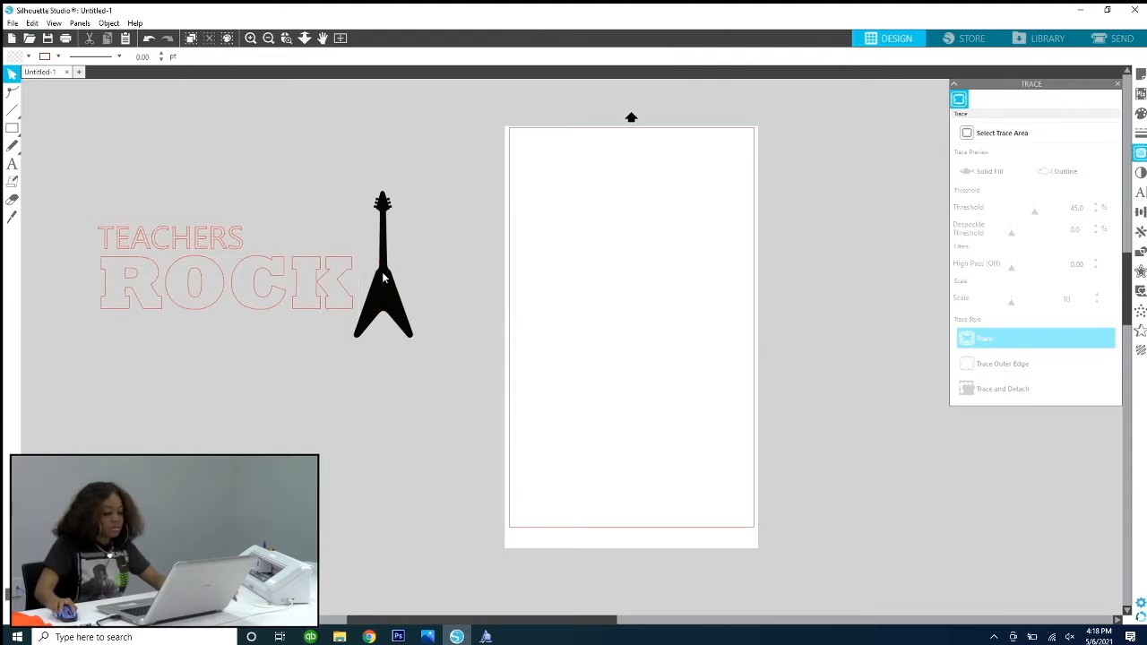
Step: Shrink the guitar to about 1.8 in wide and 4.5 in tall, and tilt it with its neck leaning left, beside the K of ROCK
left_click(383, 278)
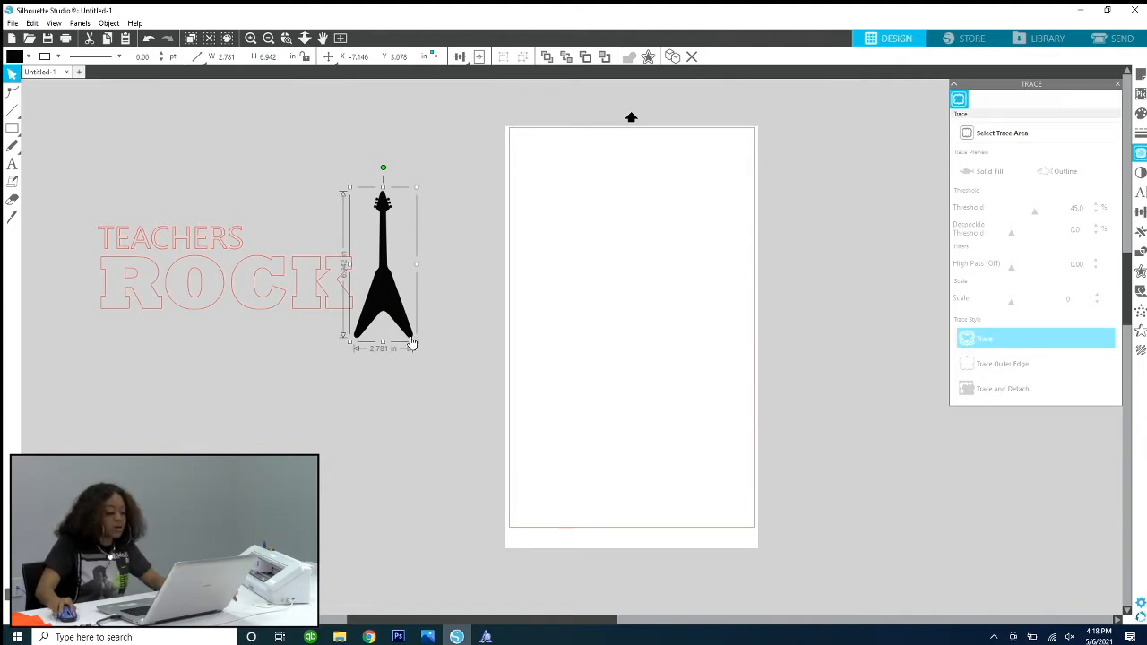
left_click_drag(417, 343, 403, 307)
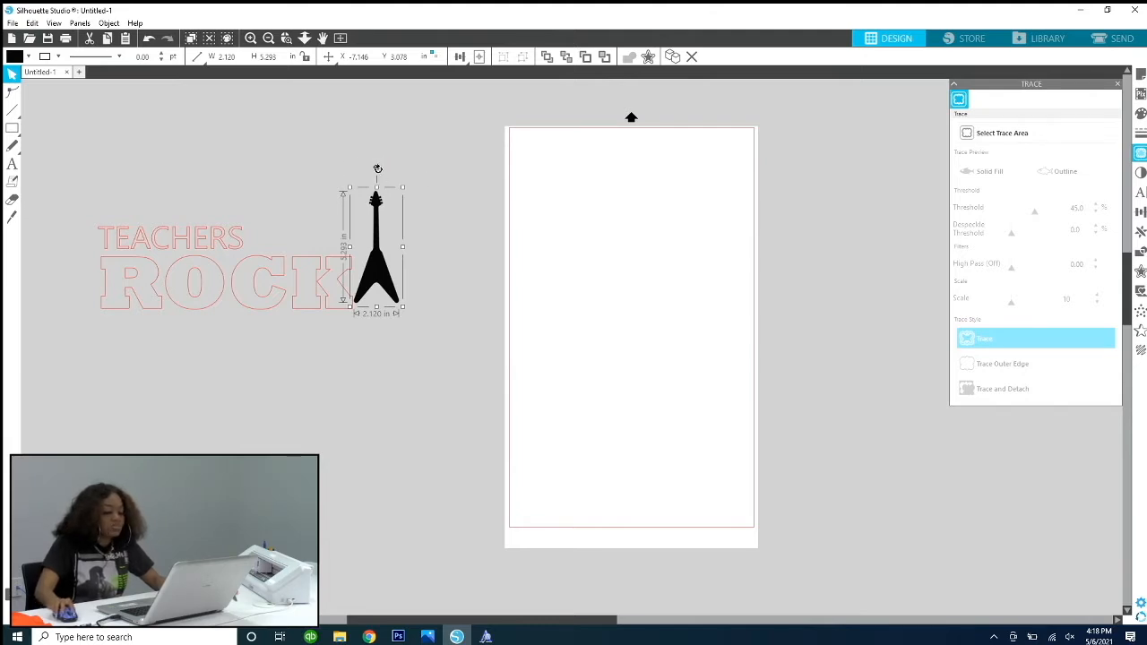
left_click_drag(376, 170, 375, 202)
left_click(382, 234)
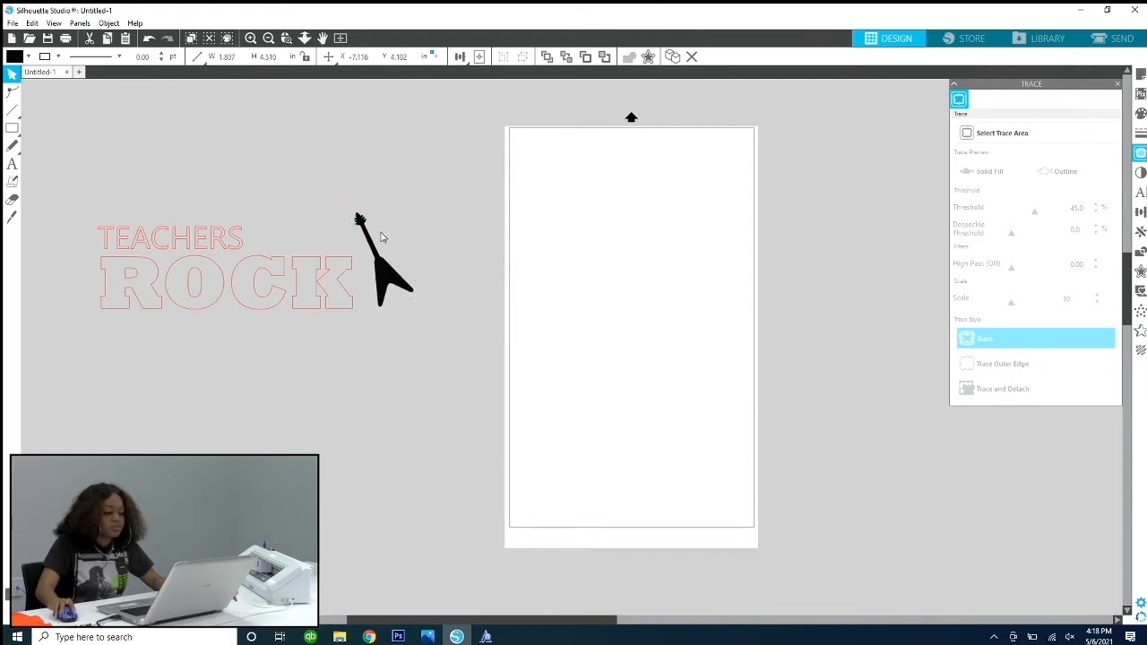
left_click_drag(387, 283, 380, 288)
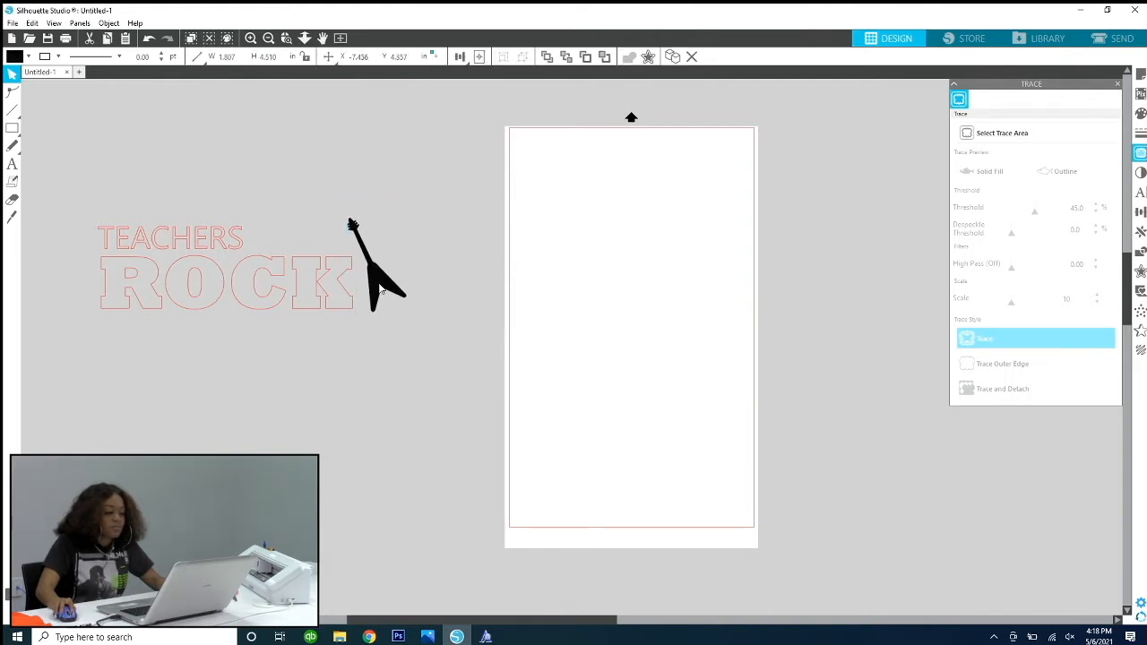
left_click(378, 241)
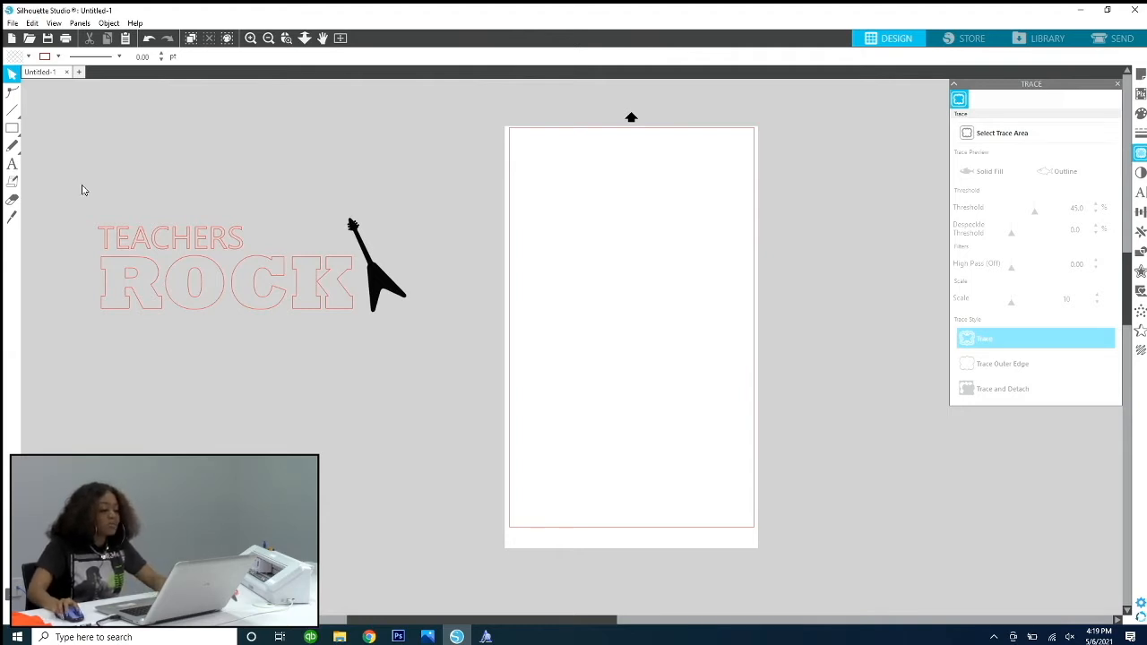
Step: Shift TEACHERS left of ROCK's left edge, and align both words by their left edges
left_click_drag(74, 192, 199, 352)
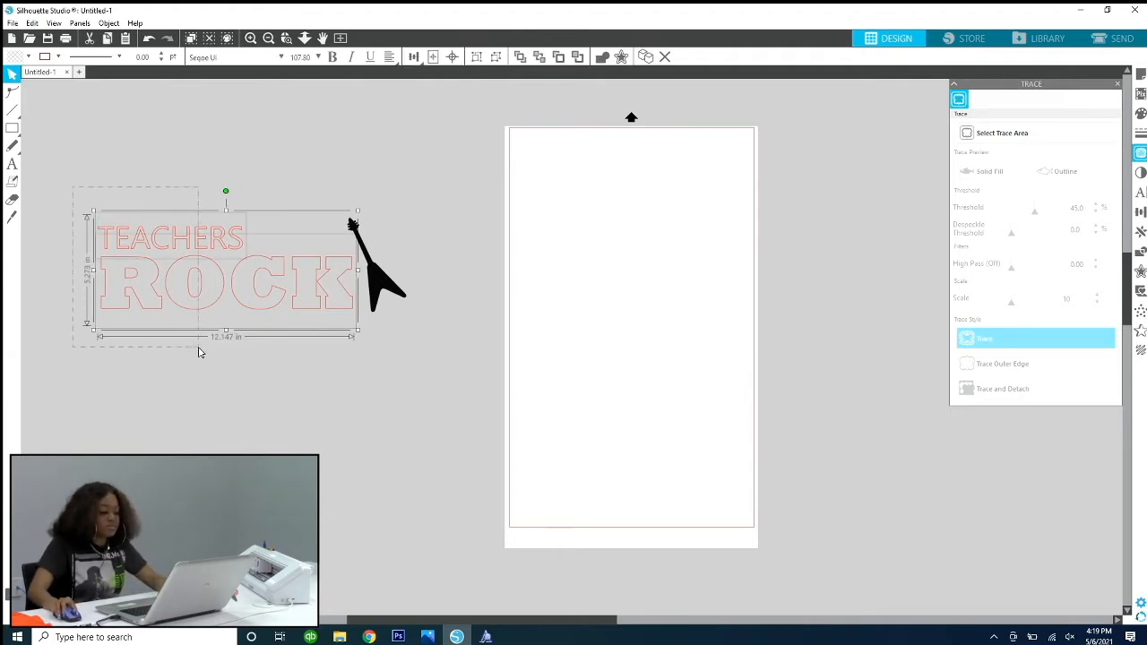
left_click(72, 195)
left_click_drag(74, 189, 199, 353)
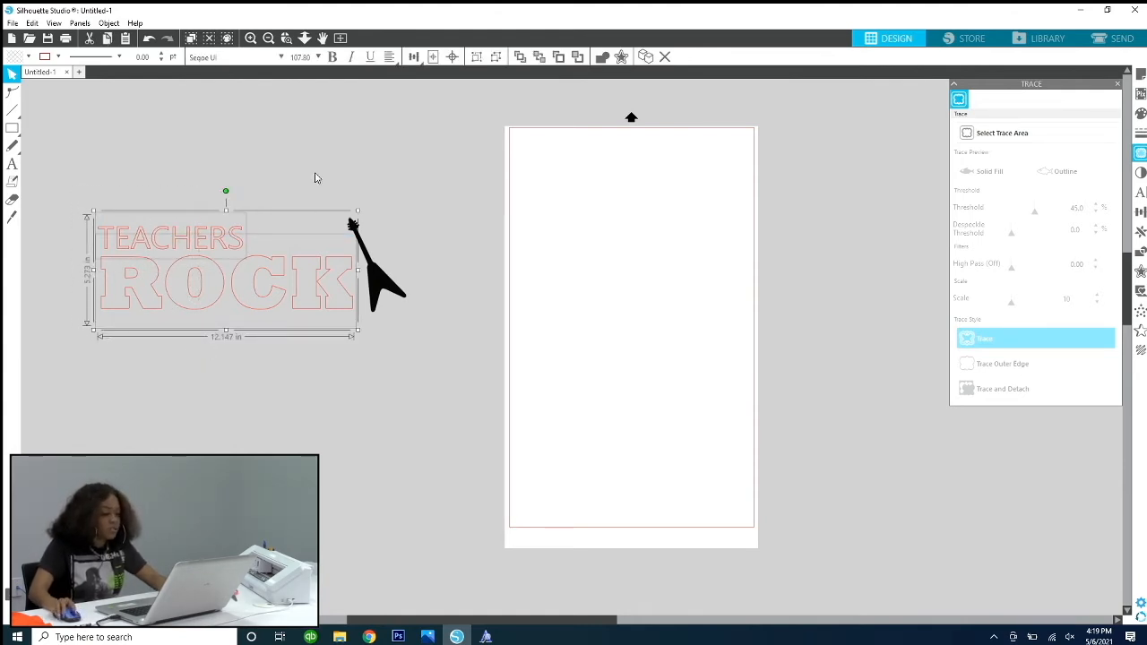
left_click(419, 58)
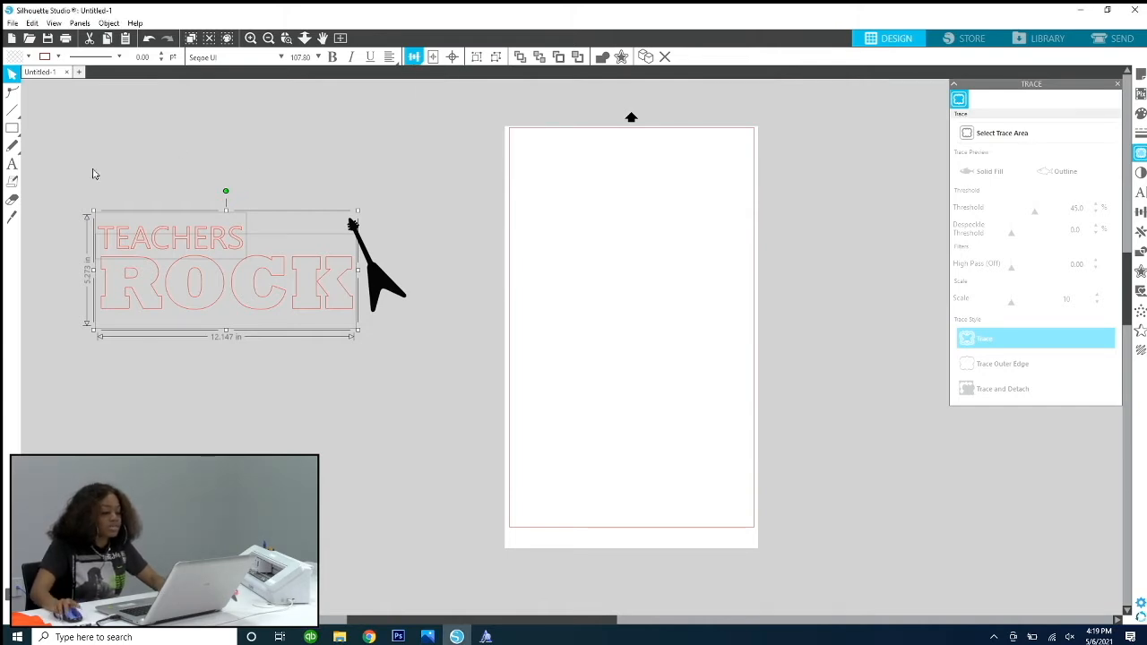
left_click(164, 176)
left_click_drag(197, 237, 146, 238)
left_click_drag(98, 172, 193, 324)
mouse_move(413, 57)
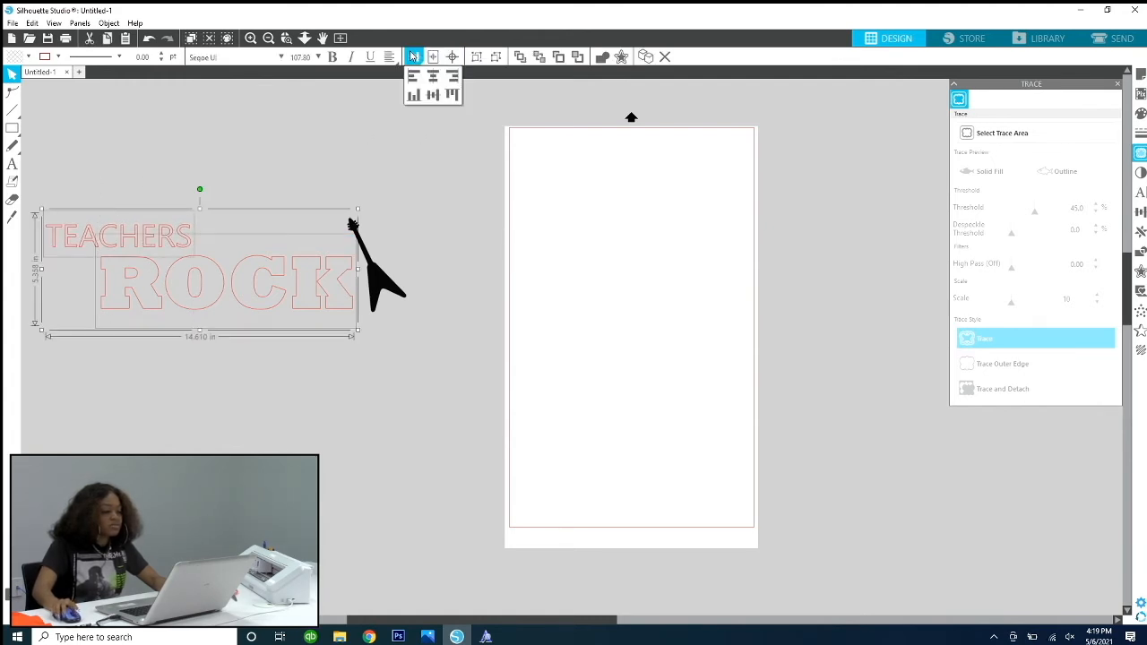
left_click(413, 75)
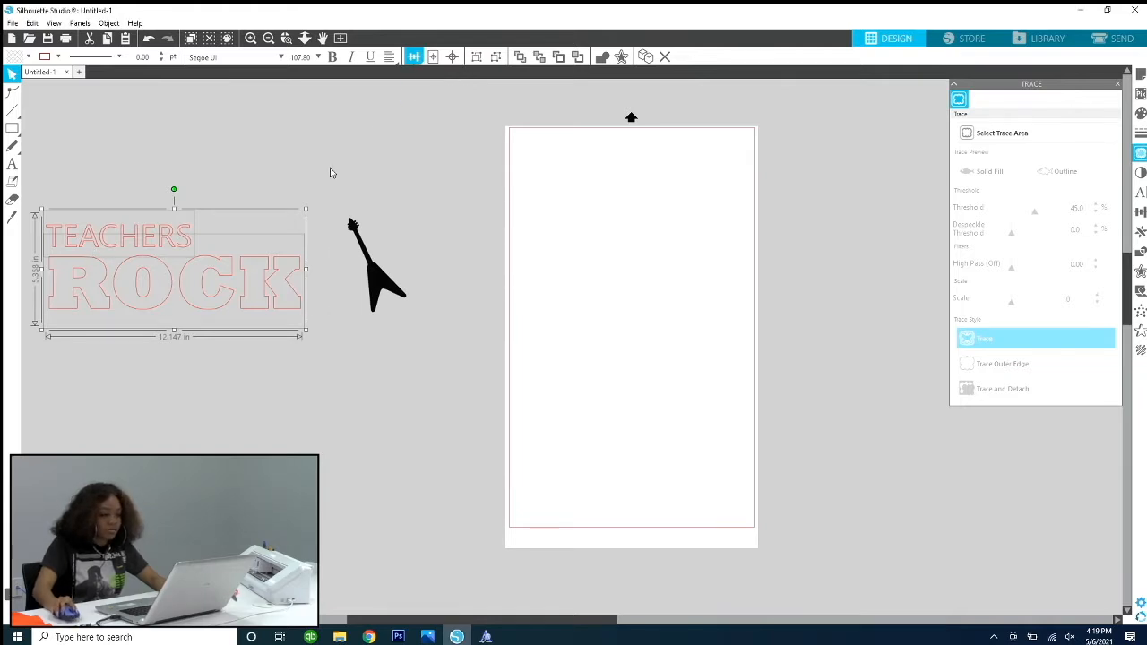
Step: Try the center, right and middle alignments on the two words, and return them to left alignment
mouse_move(413, 57)
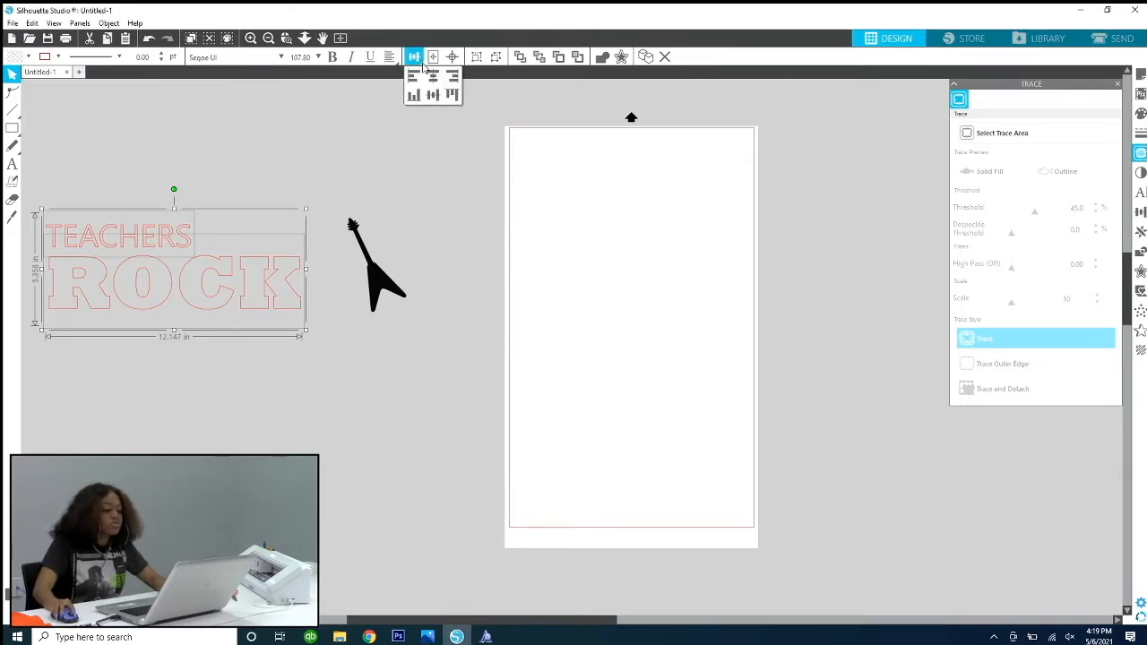
left_click(432, 78)
left_click(451, 78)
left_click(432, 96)
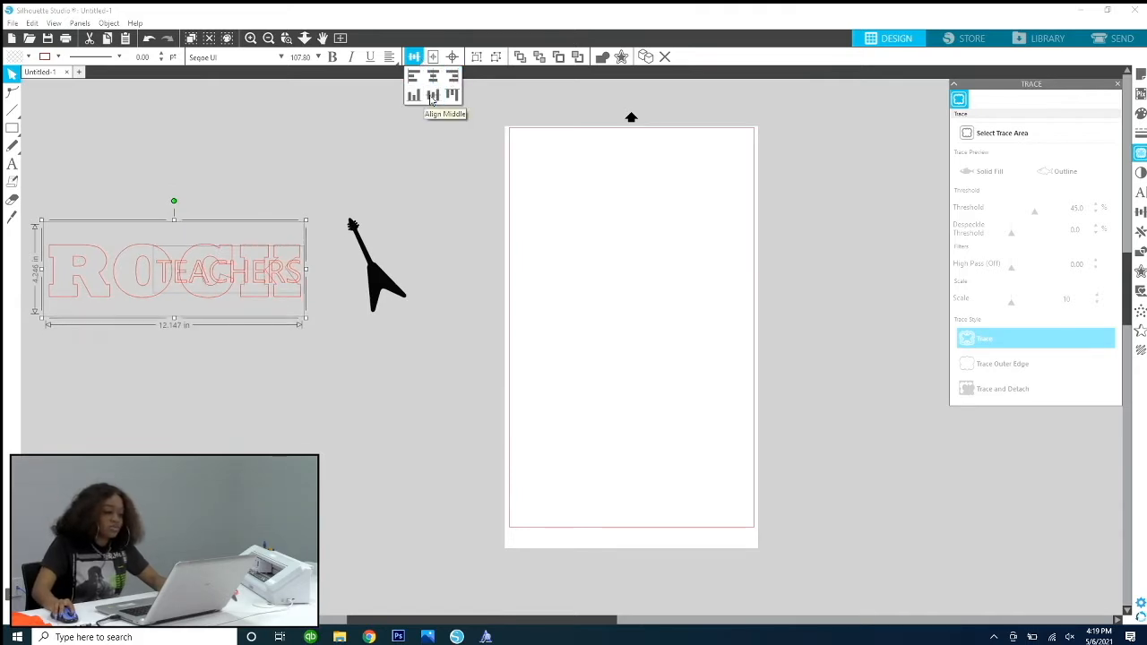
left_click(413, 77)
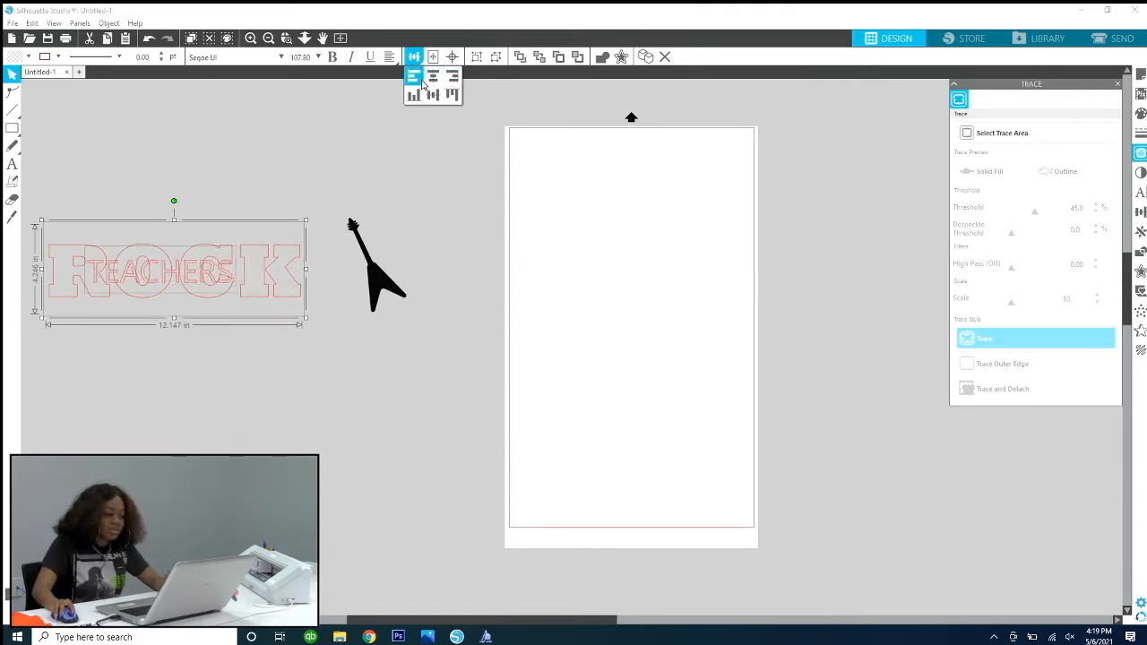
Step: Move TEACHERS up out of ROCK so it sits directly above it, with both words left-aligned
left_click(165, 132)
left_click_drag(110, 259, 115, 215)
left_click_drag(51, 188, 164, 323)
left_click(413, 56)
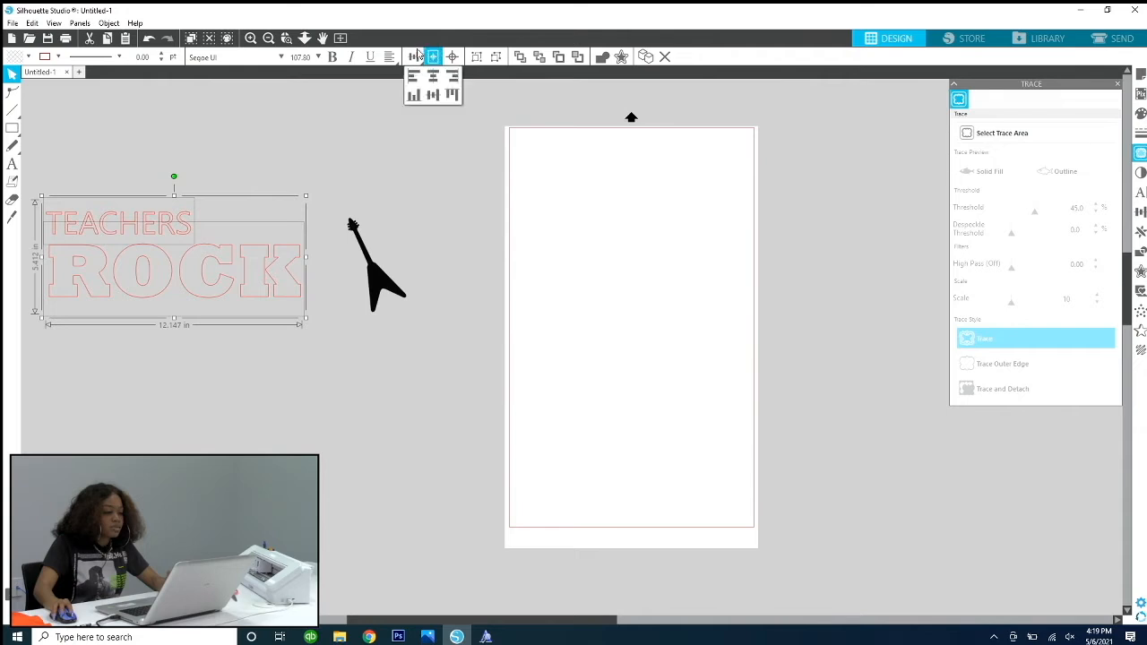
Step: Move TEACHERS and ROCK together to the right so that ROCK sits close against the guitar's body
left_click(217, 155)
left_click_drag(130, 184, 262, 300)
left_click_drag(128, 176, 329, 310)
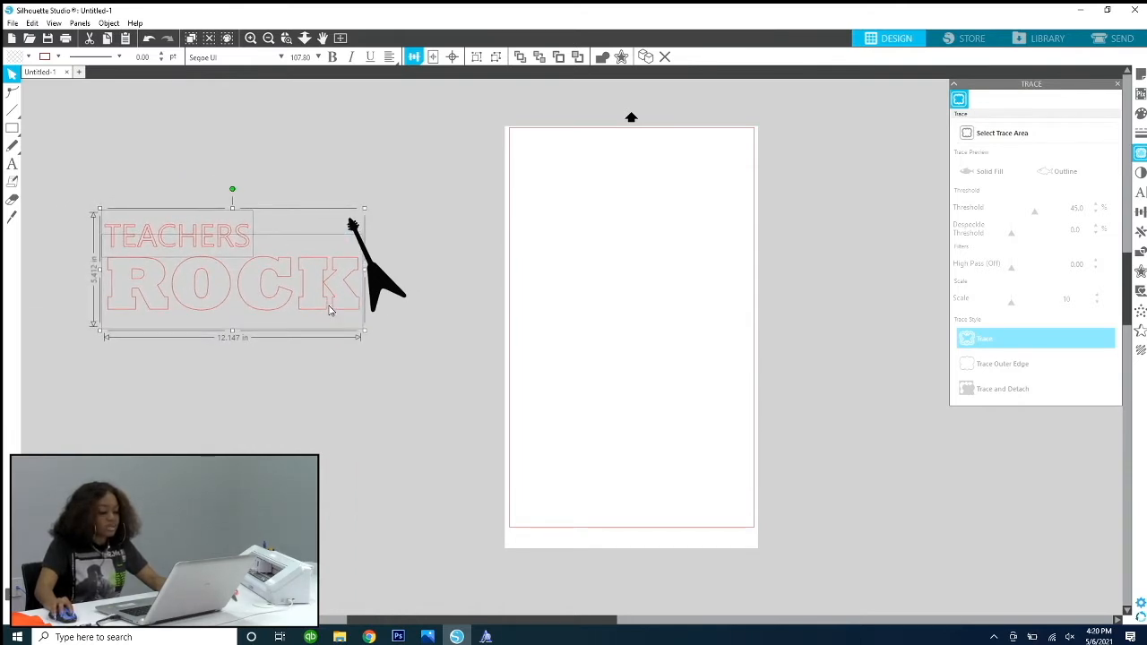
left_click(309, 143)
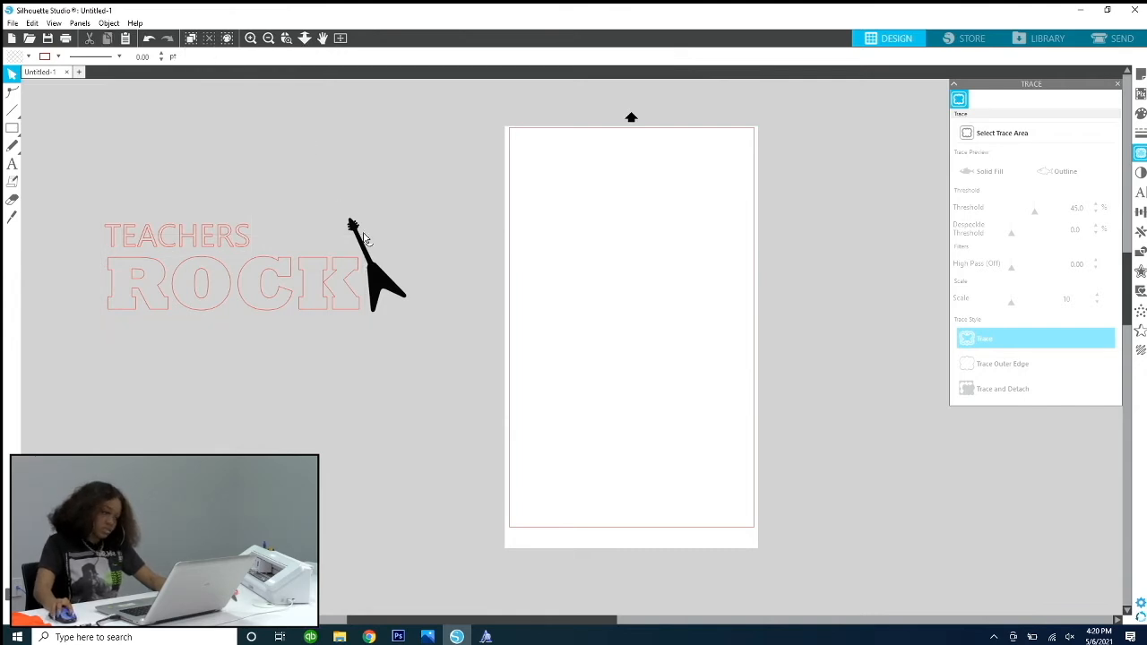
Step: Fill the word TEACHERS with light pink and set its line color to the same light pink
left_click(207, 252)
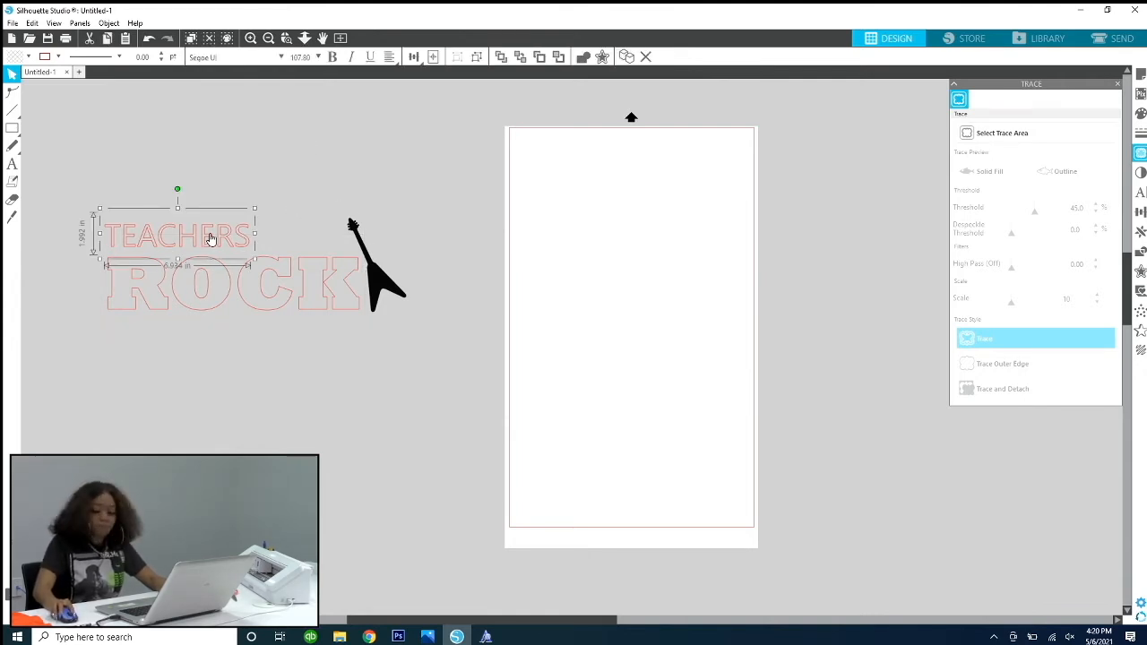
left_click(28, 57)
left_click(263, 175)
left_click(223, 233)
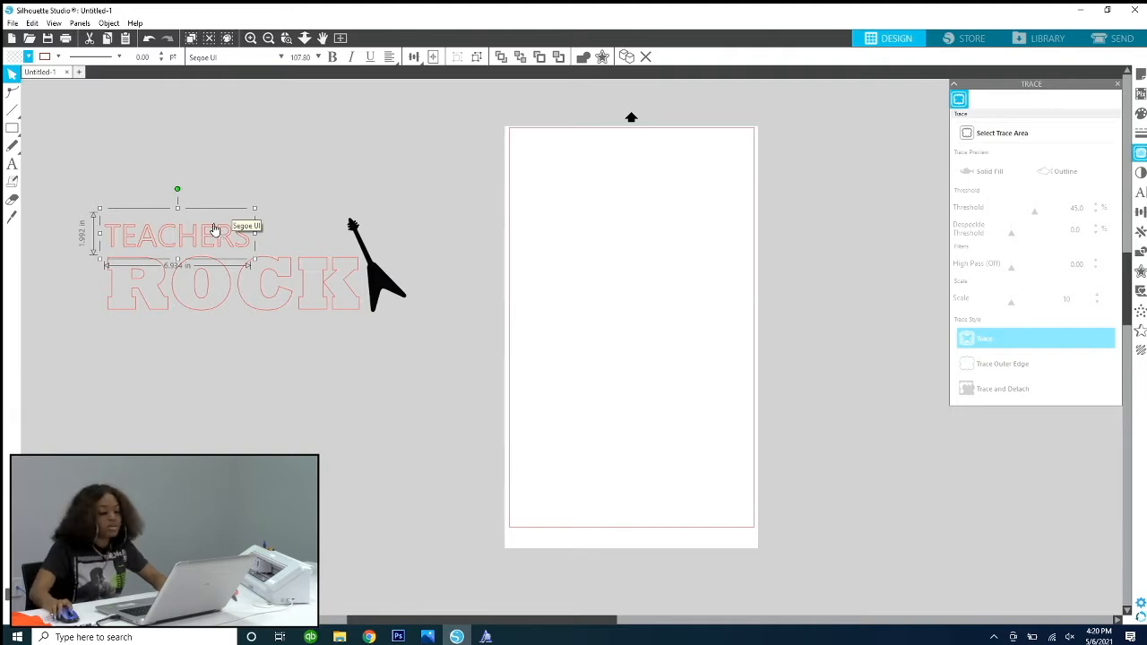
left_click(28, 58)
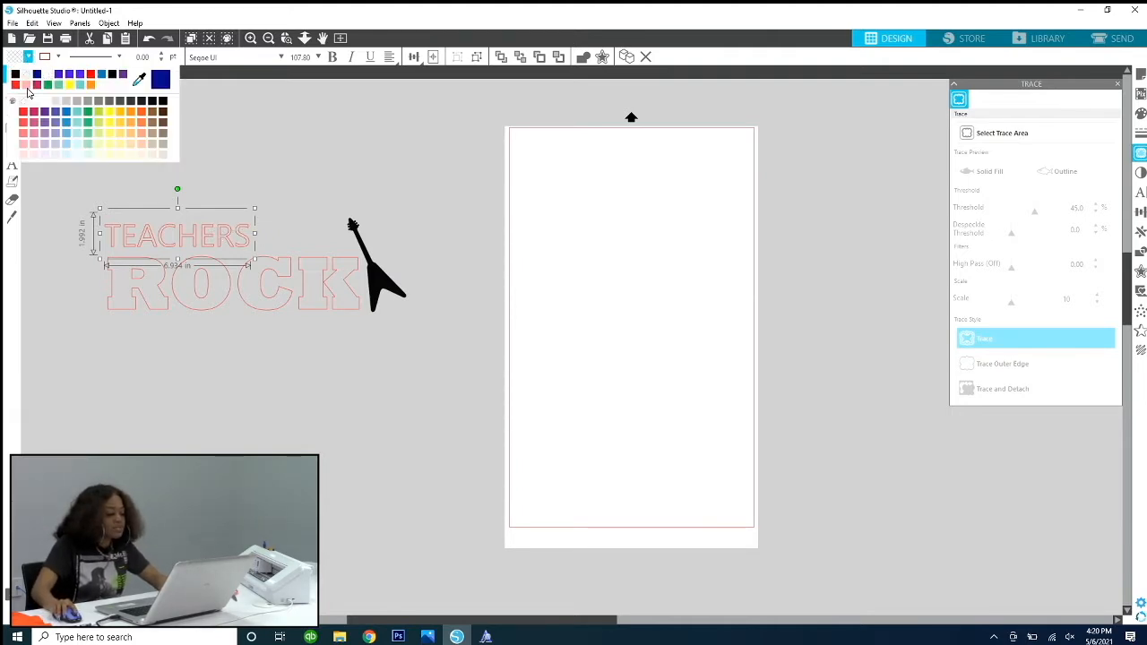
left_click(27, 86)
left_click(55, 58)
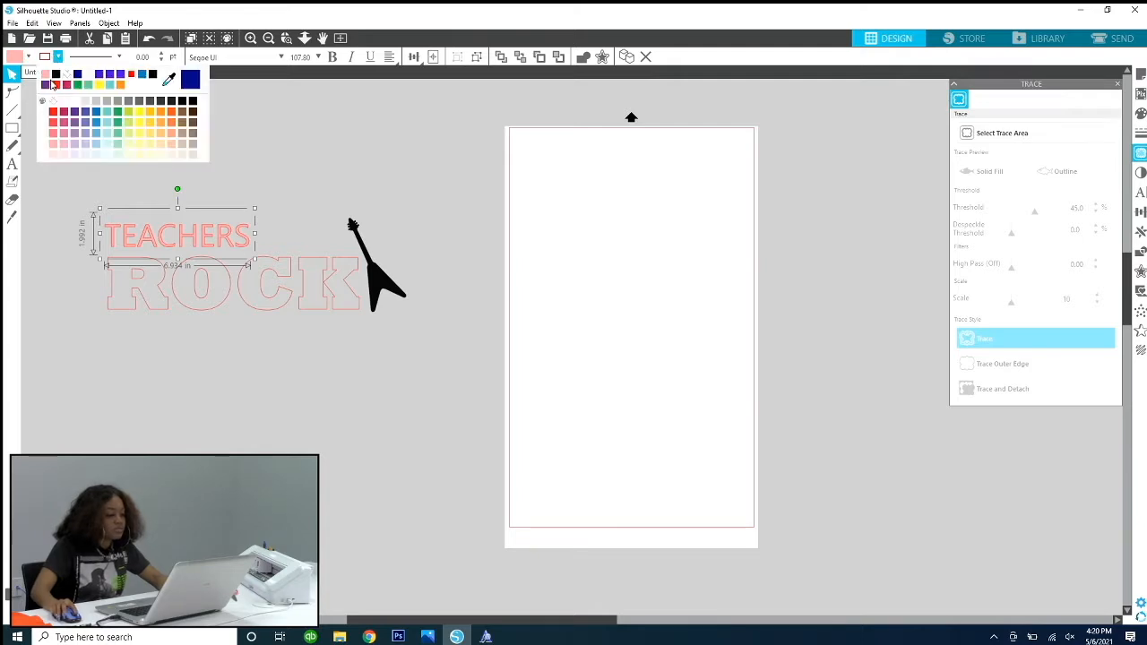
left_click(46, 77)
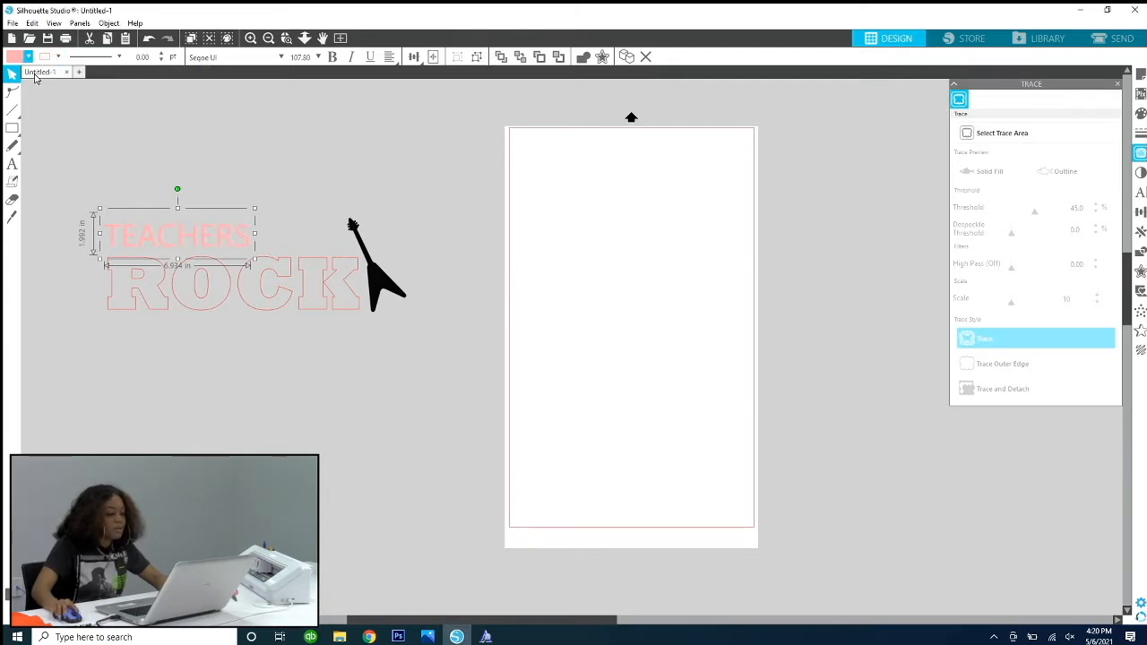
left_click(143, 164)
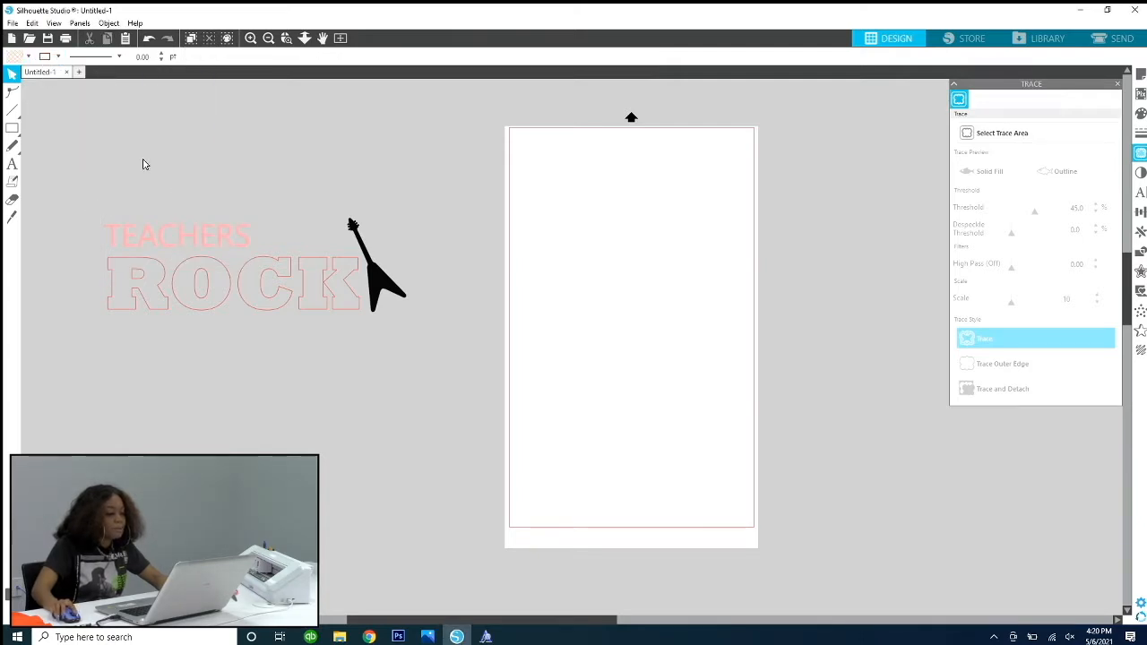
Step: Fill the word ROCK with dark gray and set its line color to transparent
left_click(326, 294)
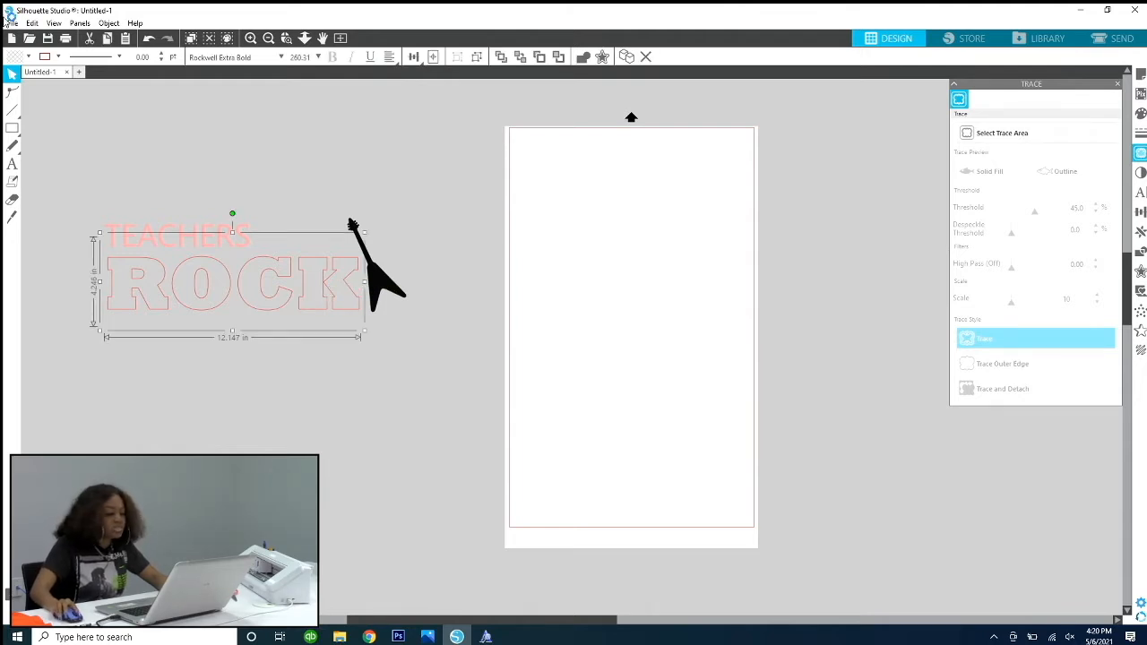
left_click(28, 56)
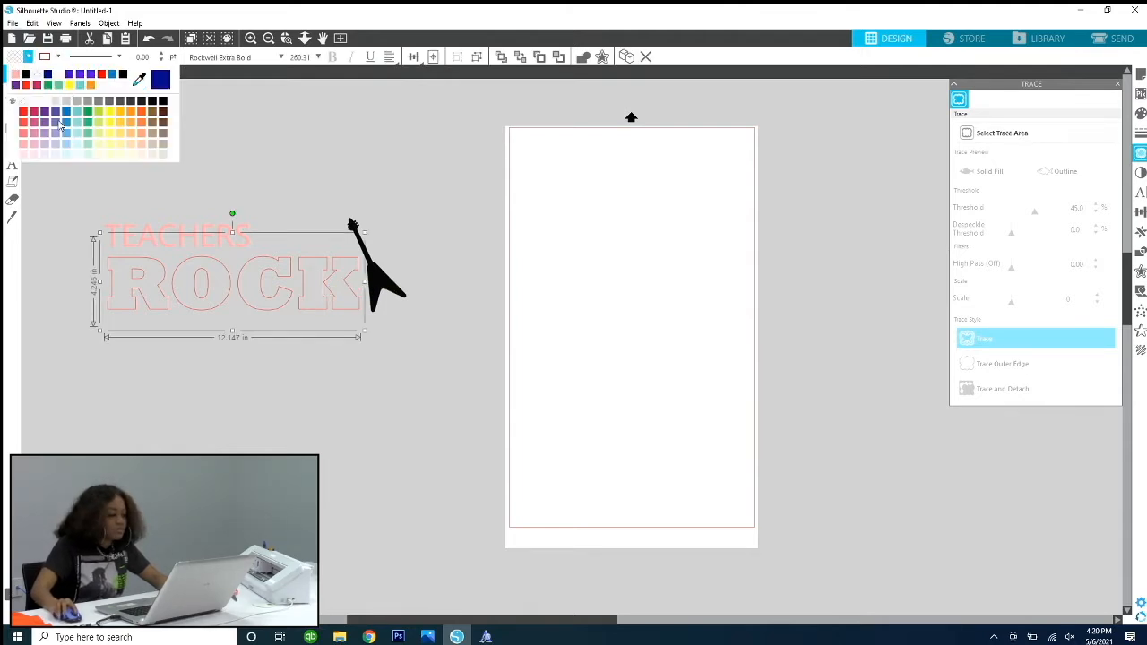
left_click(109, 103)
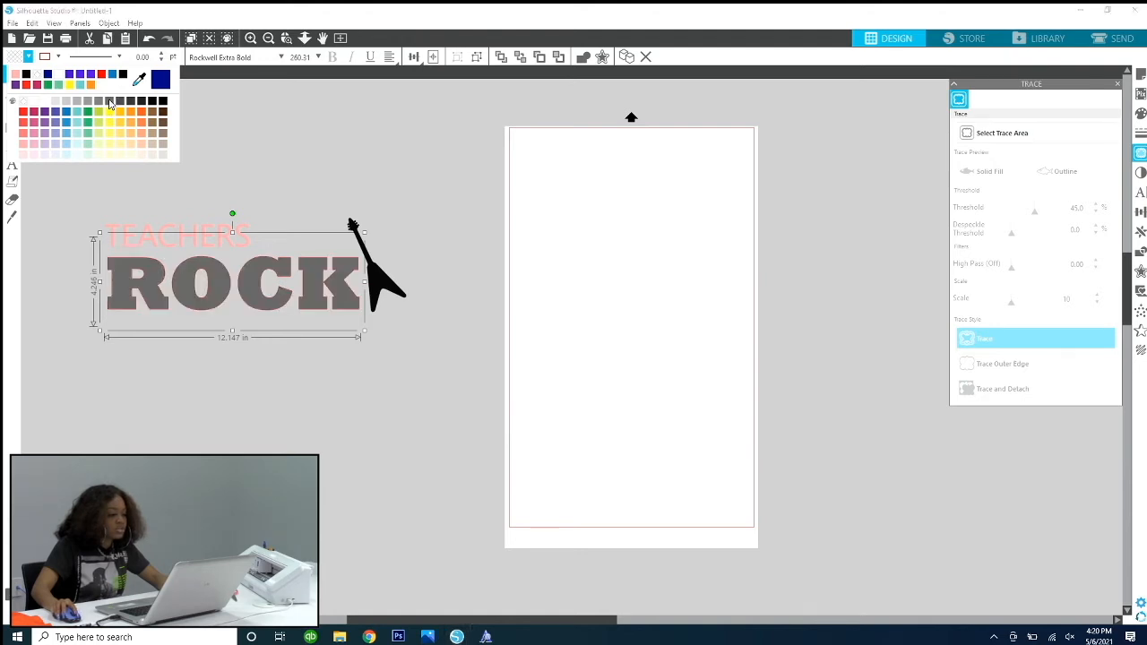
left_click(59, 56)
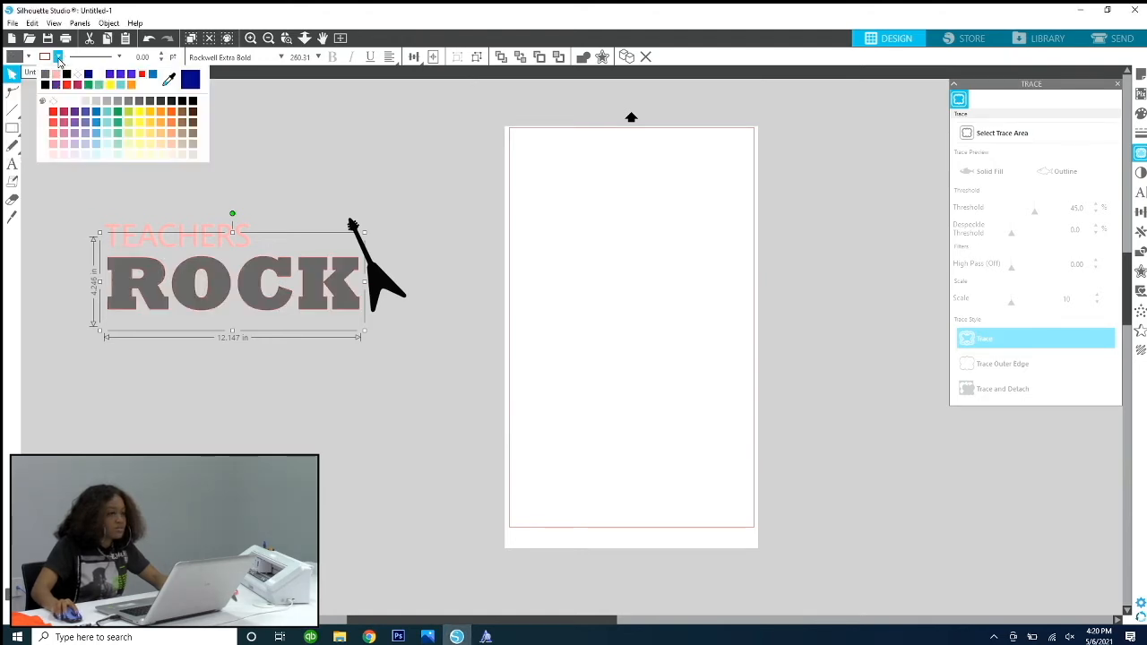
left_click(55, 110)
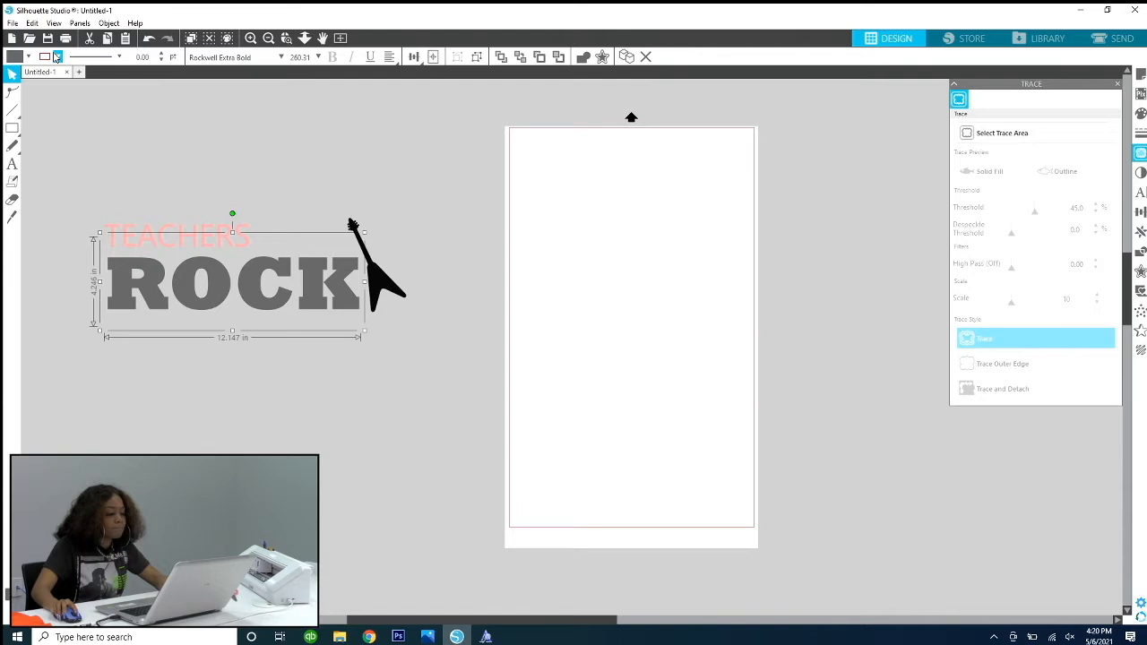
left_click(56, 56)
left_click(28, 56)
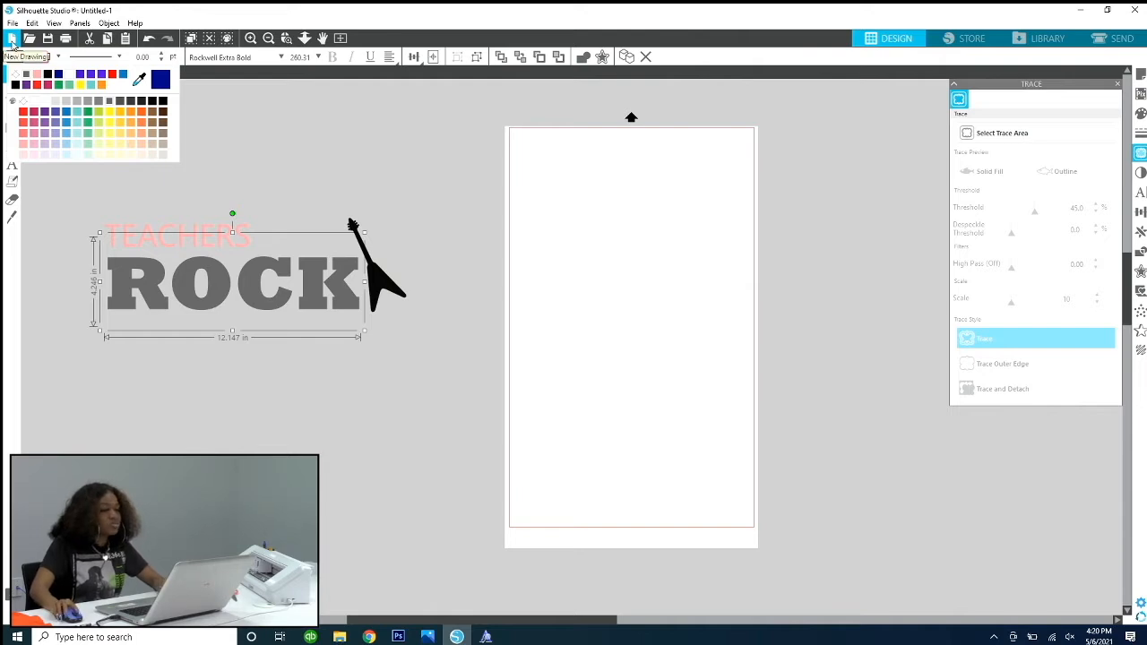
left_click(281, 159)
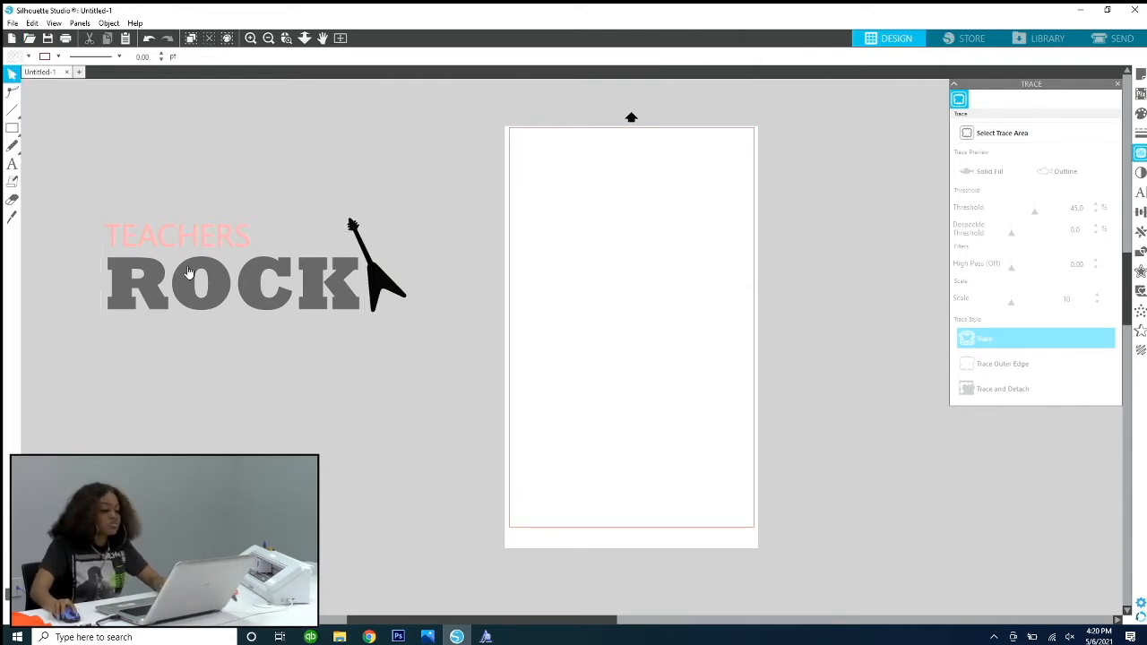
left_click(280, 301)
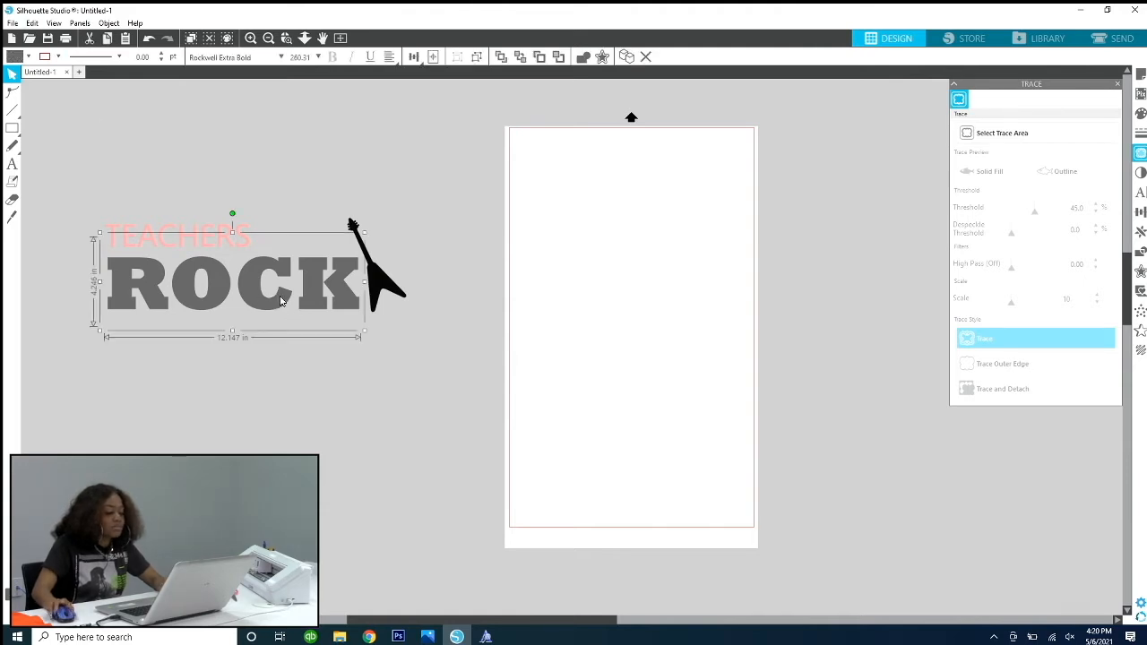
left_click(58, 56)
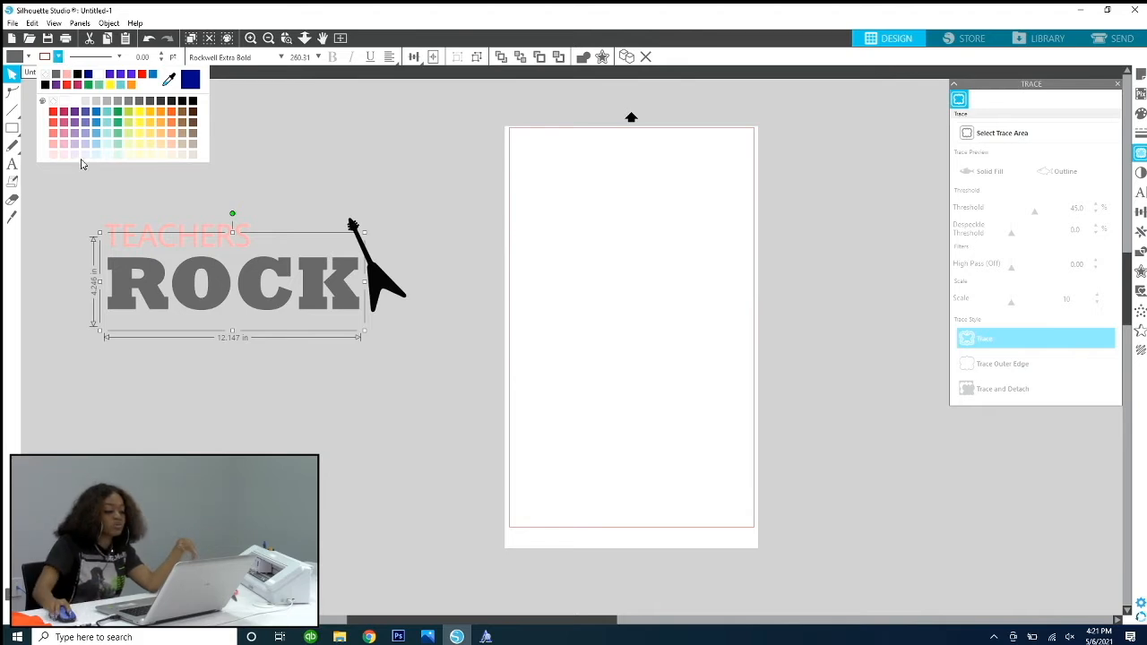
left_click(287, 185)
Step: Move ROCK onto the page, remove its fill and give it a red outline
left_click_drag(121, 247, 515, 255)
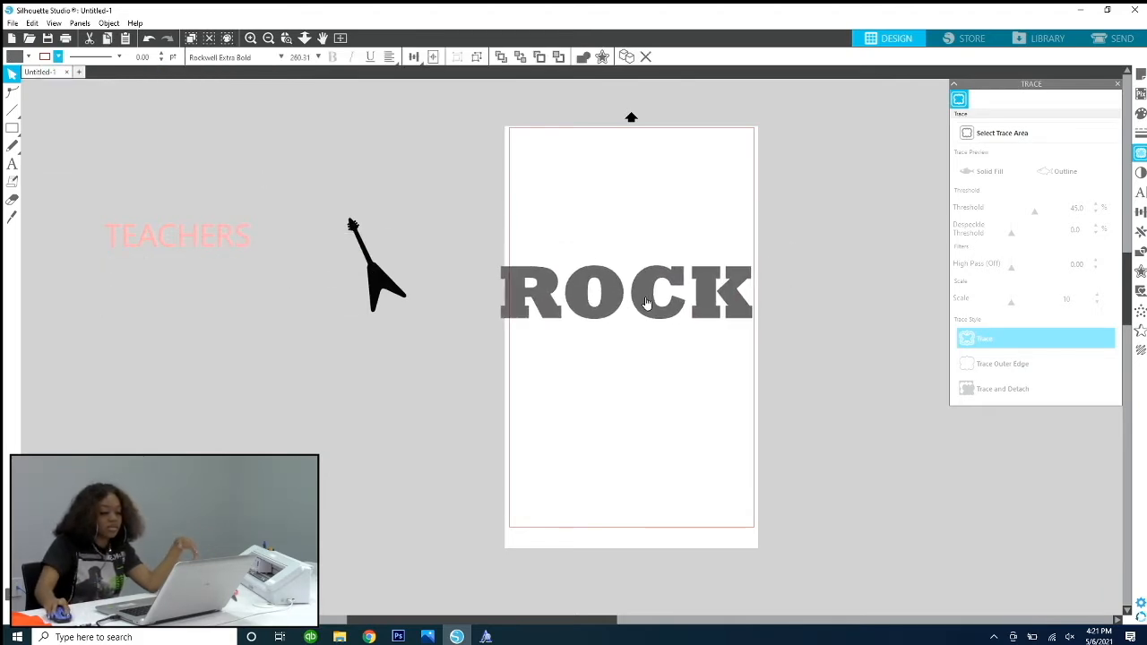
left_click(19, 59)
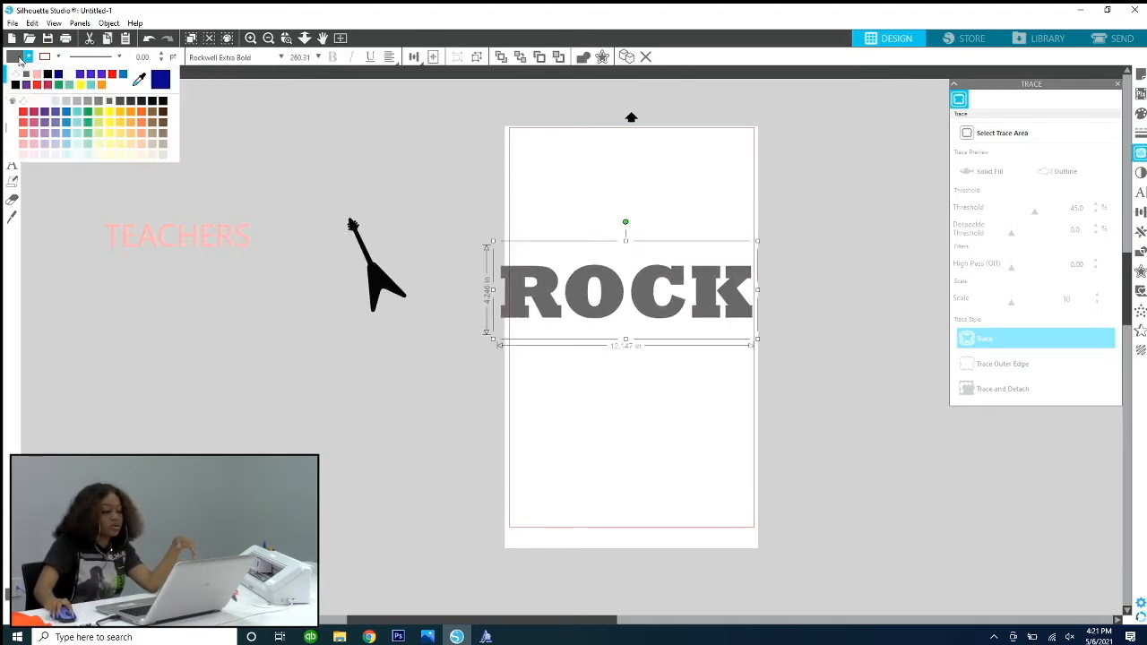
left_click(14, 77)
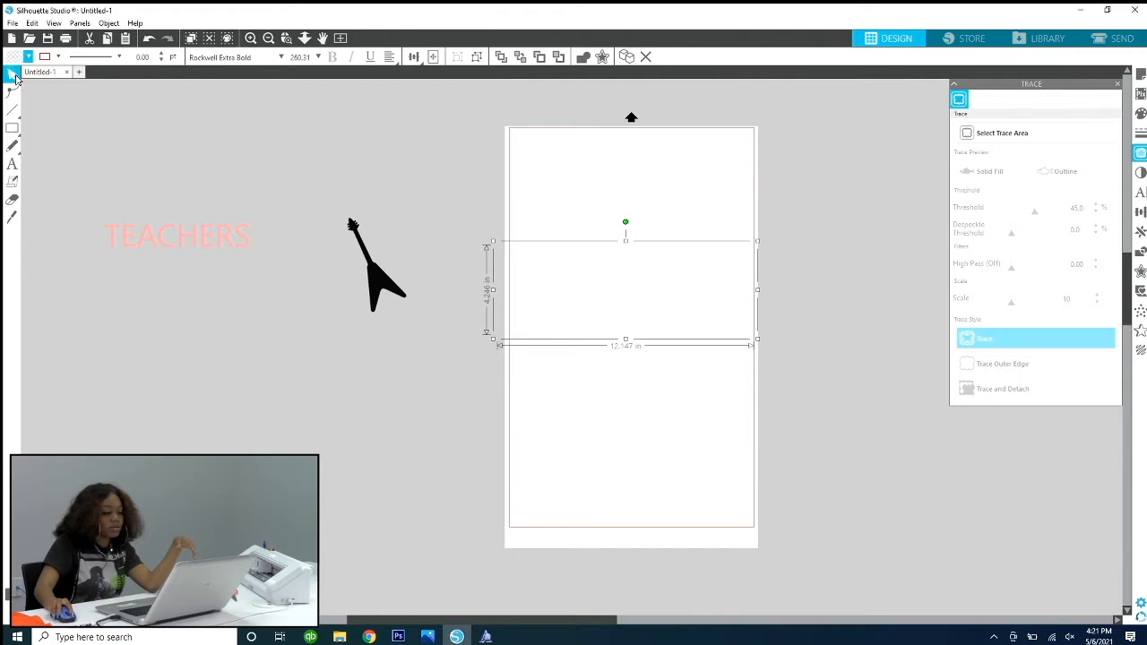
left_click(58, 56)
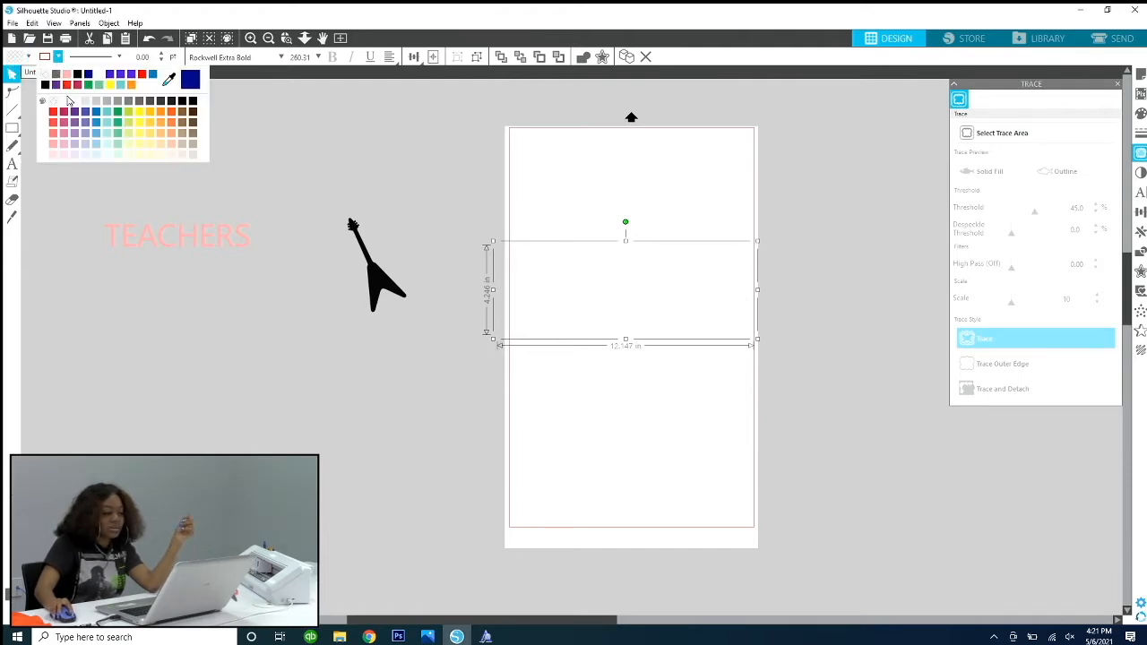
left_click(67, 85)
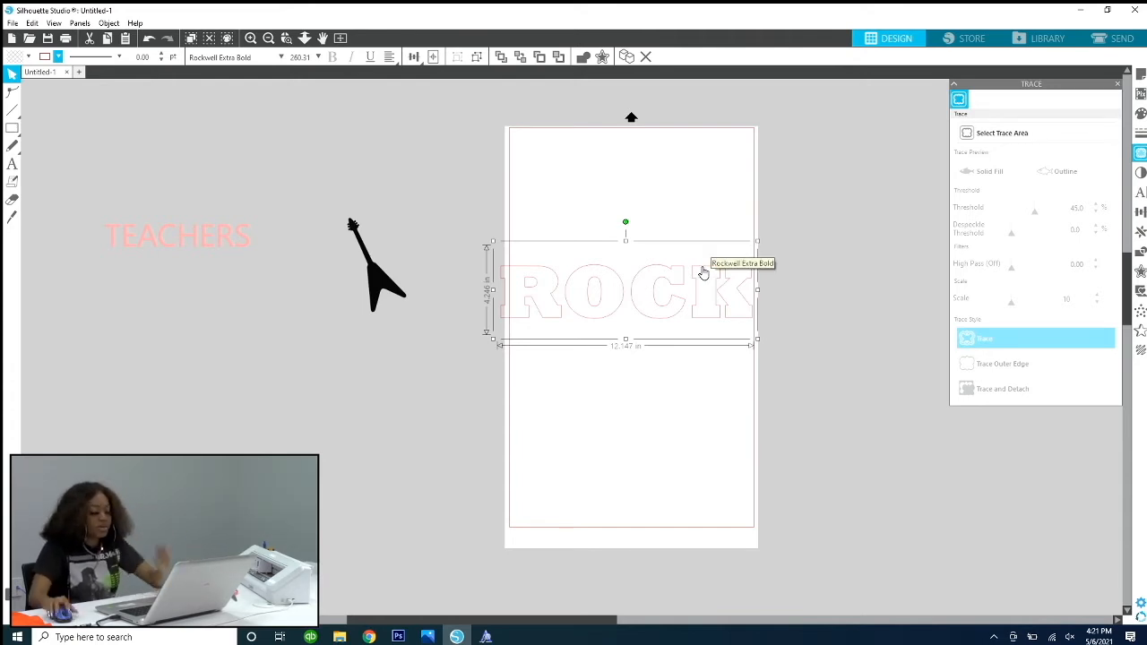
Step: Undo ROCK's color changes and return the word to its place below TEACHERS, beside the guitar
left_click(696, 267)
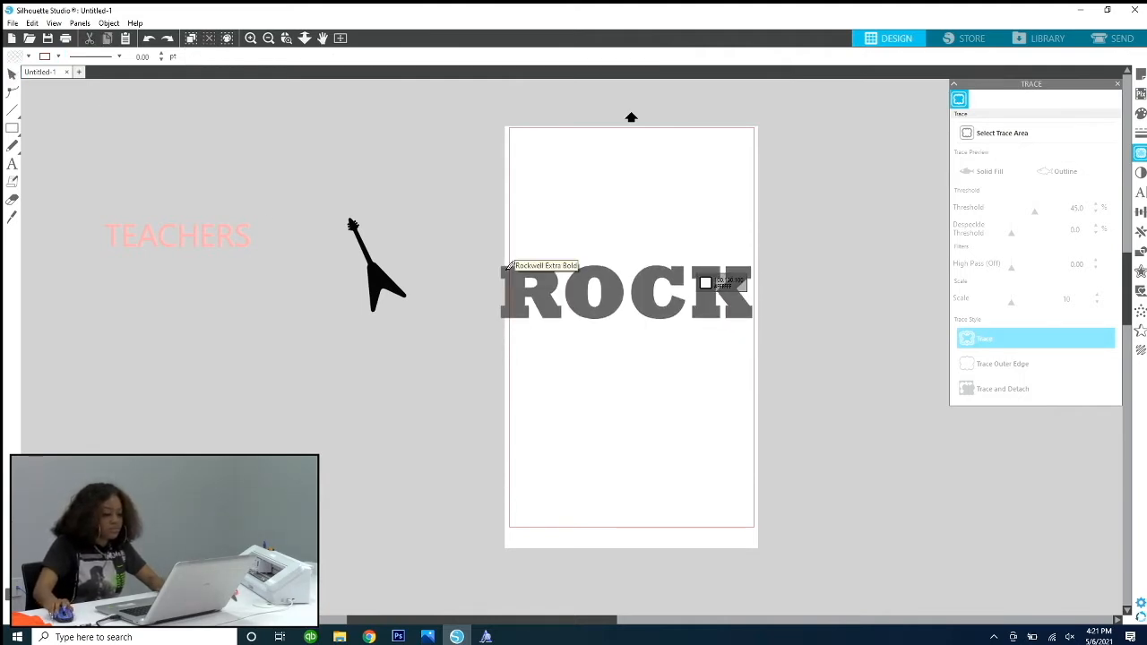
left_click_drag(508, 269, 114, 261)
left_click(128, 138)
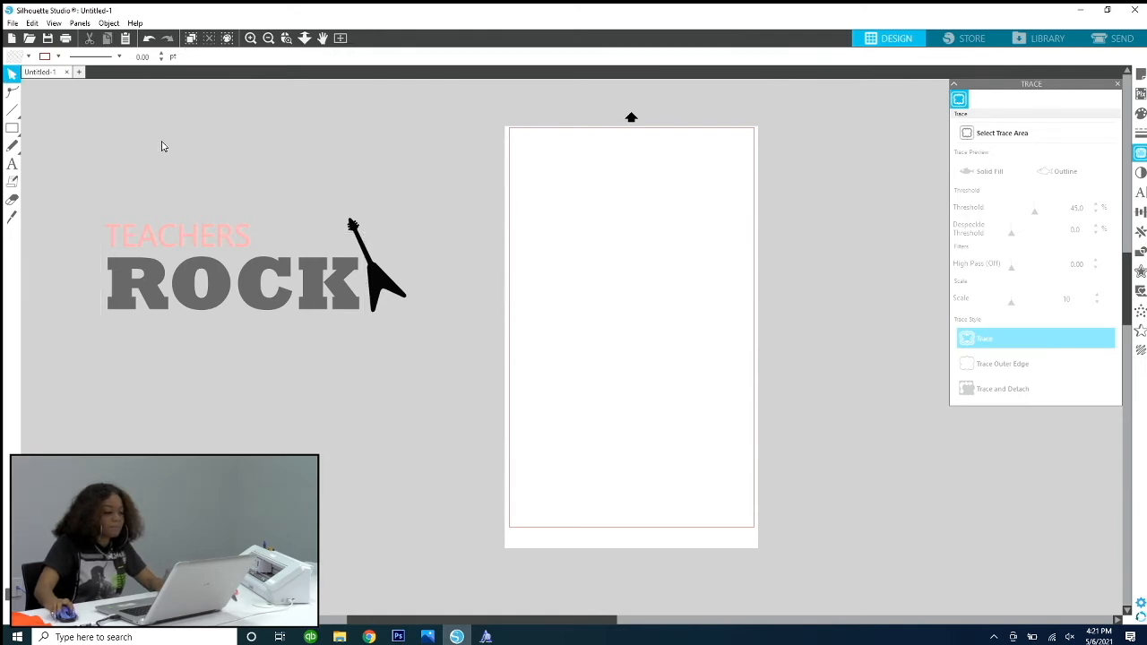
left_click(257, 269)
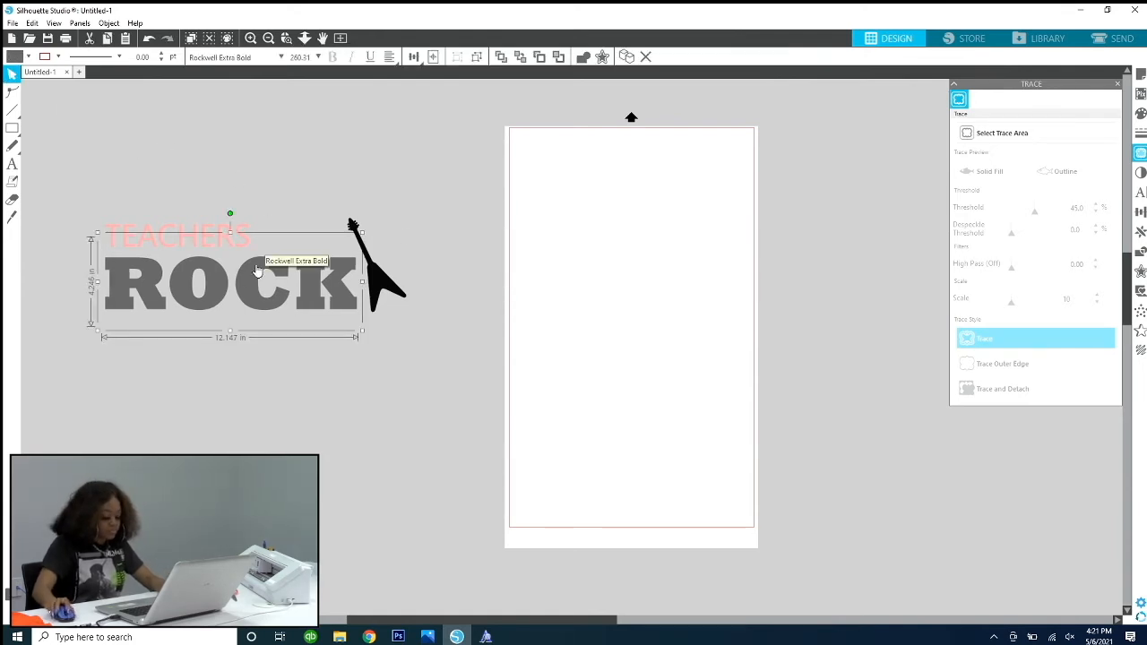
Step: Close the Trace and PixScan panels to clear the workspace
left_click(12, 164)
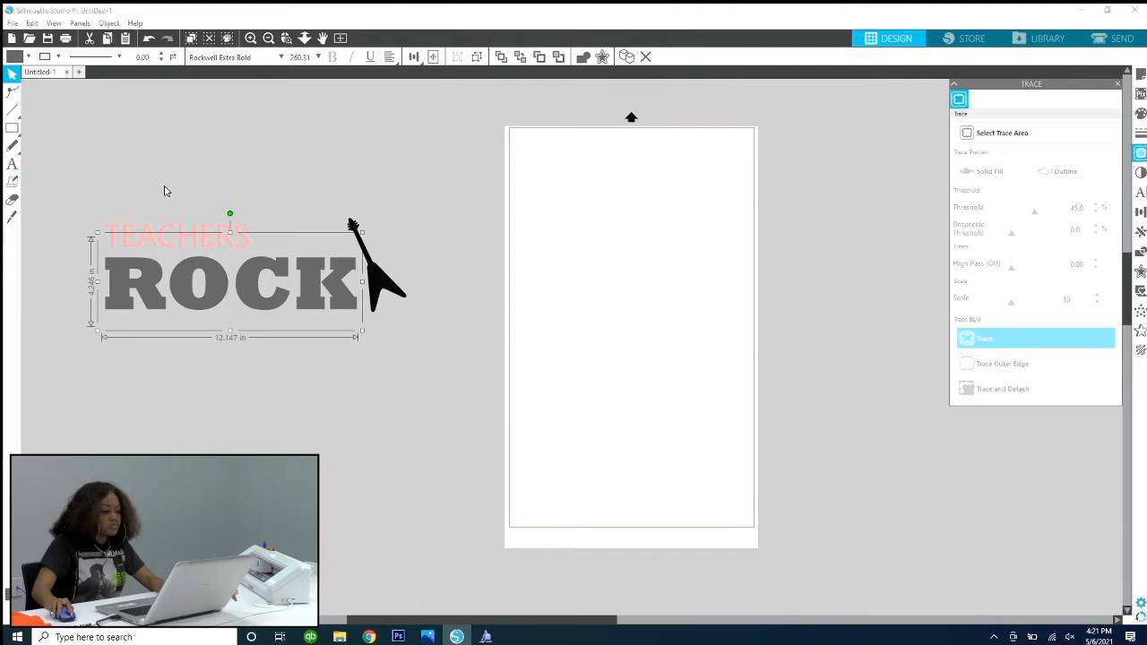
left_click(1118, 85)
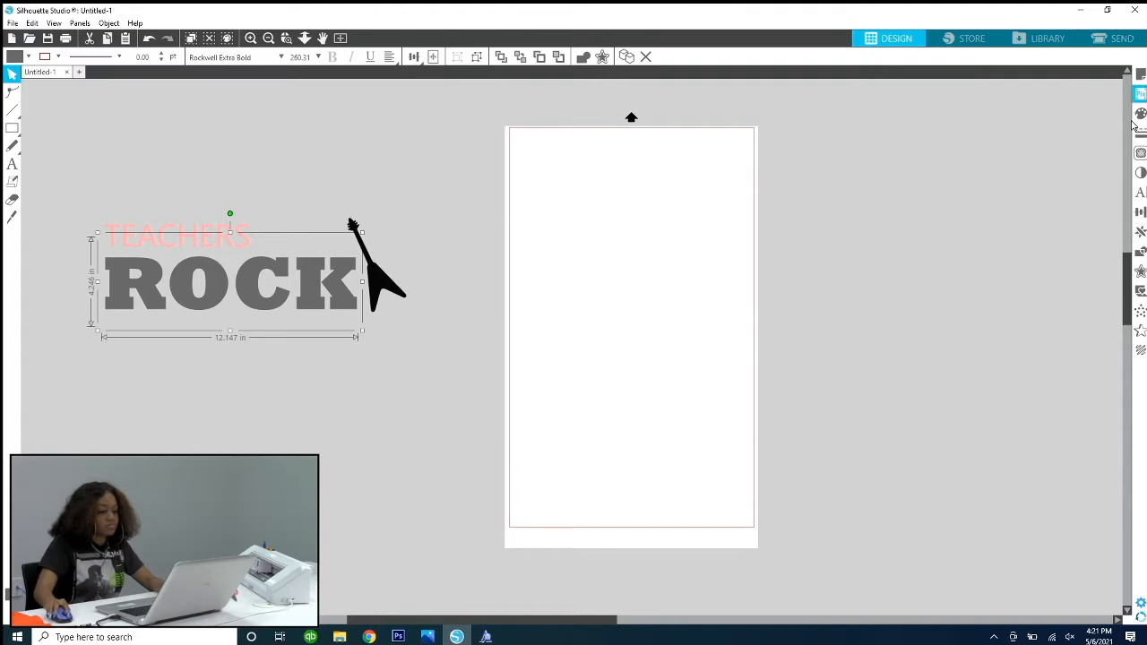
left_click(267, 161)
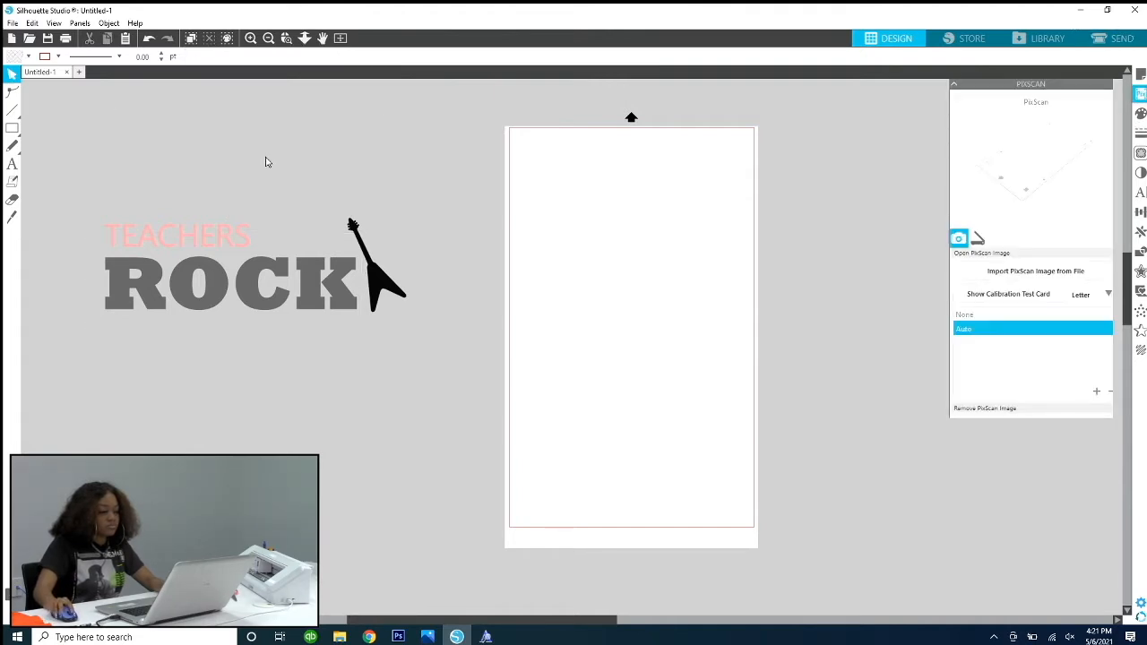
left_click(1115, 83)
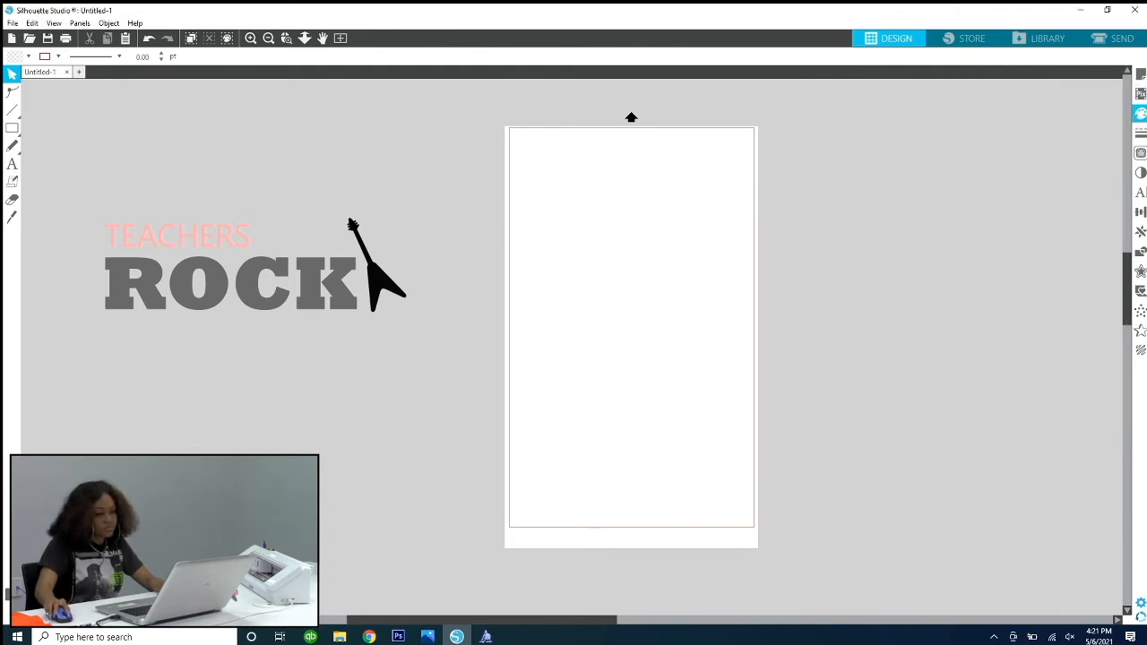
Step: Create a 0.125 in outer offset with rounded corners around the word ROCK and apply it
left_click(336, 276)
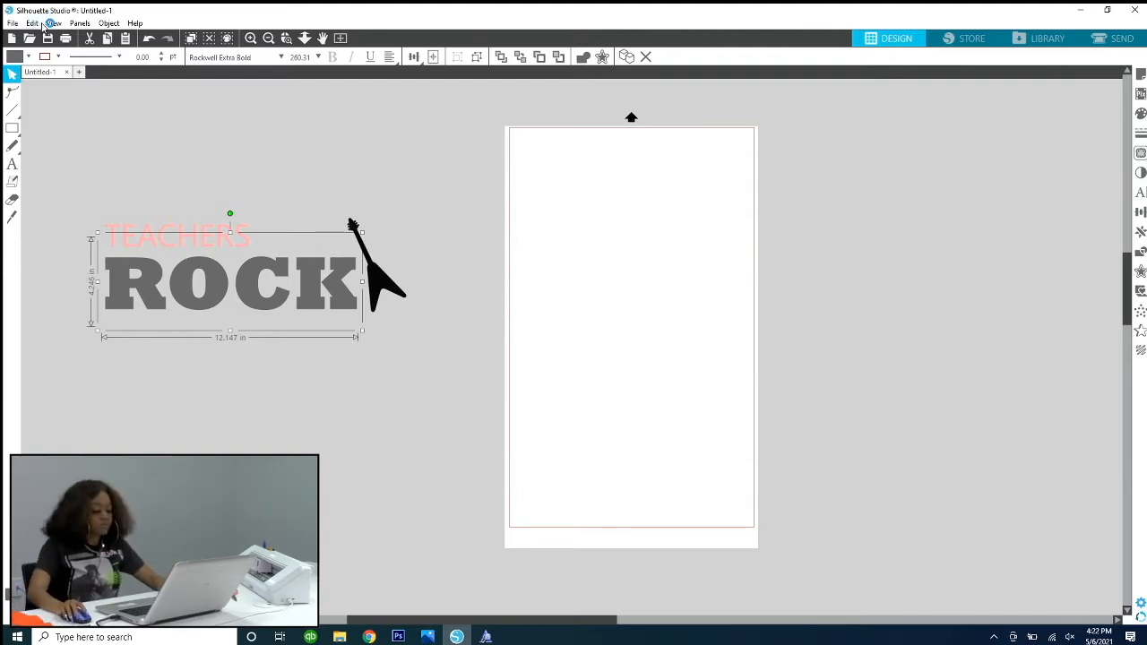
left_click(236, 156)
left_click(272, 292)
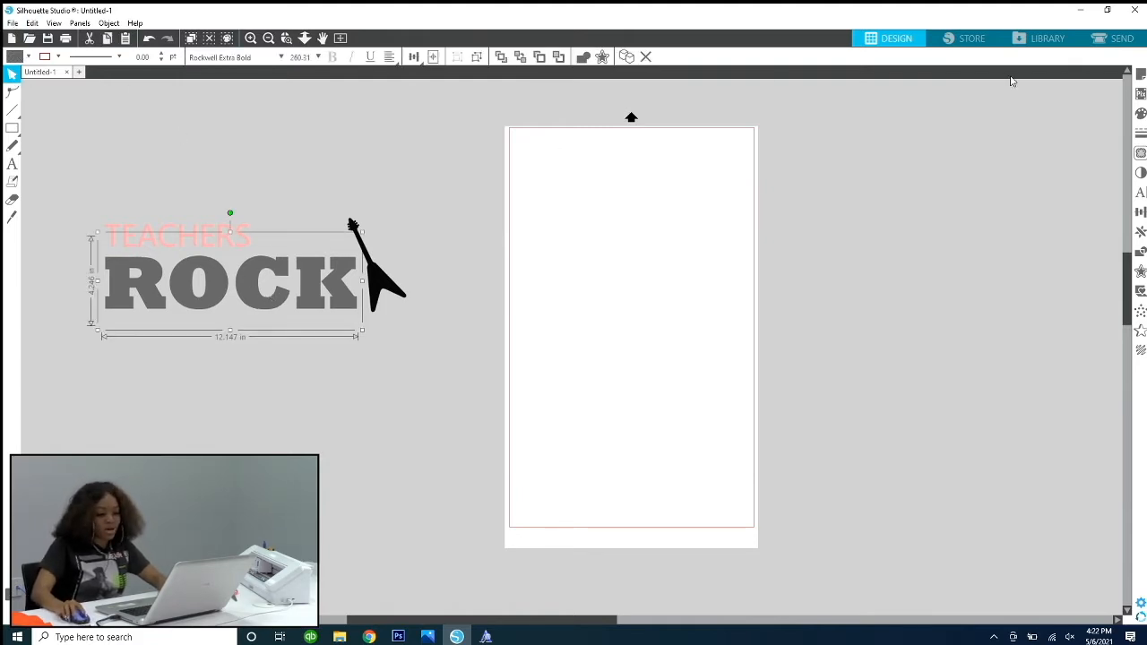
left_click(1140, 273)
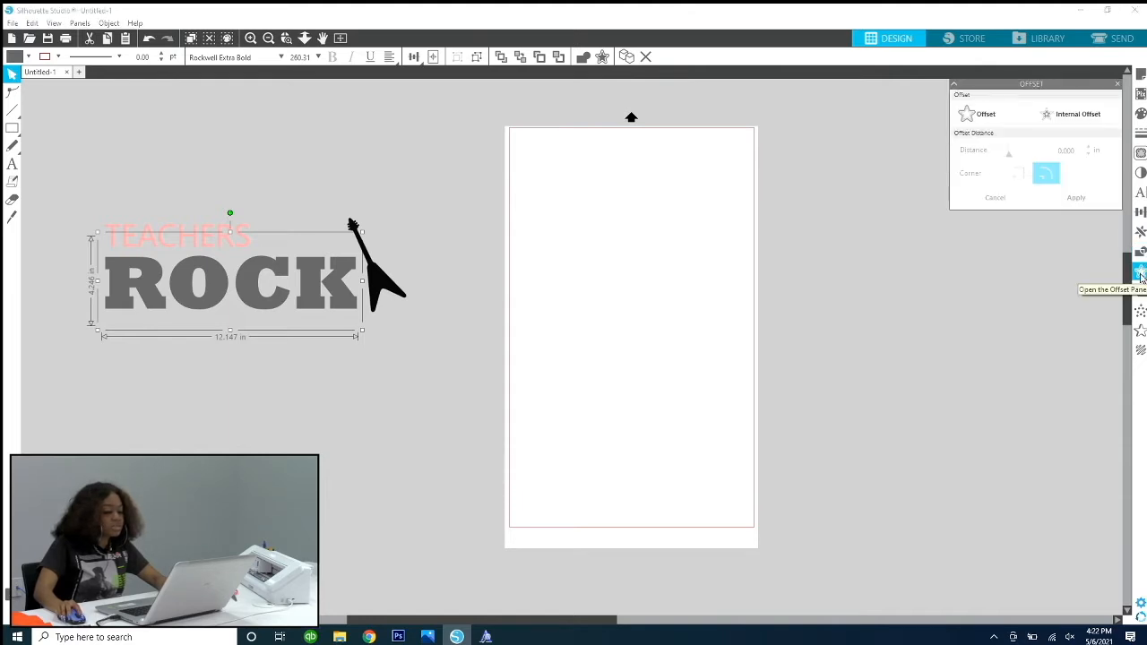
left_click(982, 110)
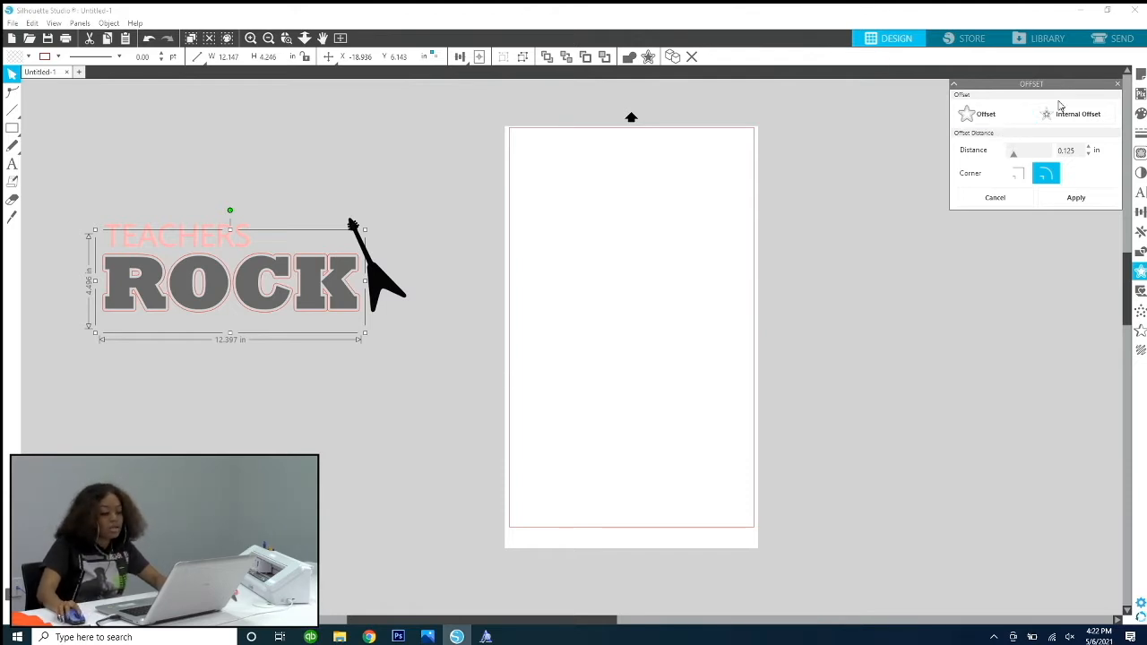
left_click(1085, 199)
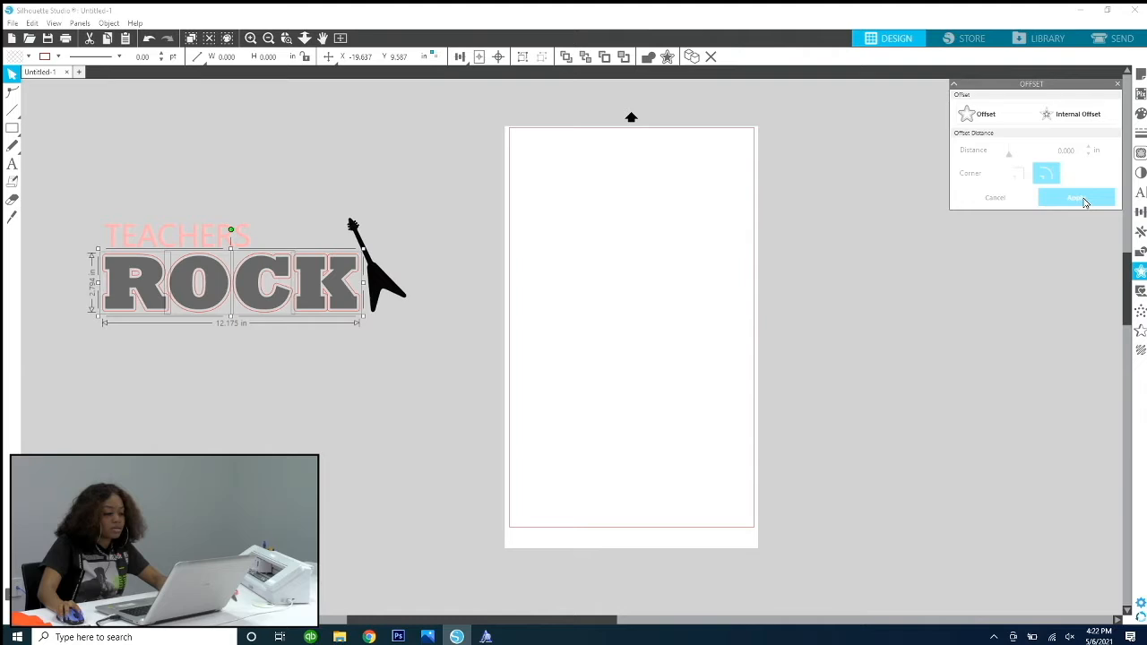
Step: Move the gray ROCK text down out of its offset outline, leaving the outline in place below TEACHERS
left_click(119, 230)
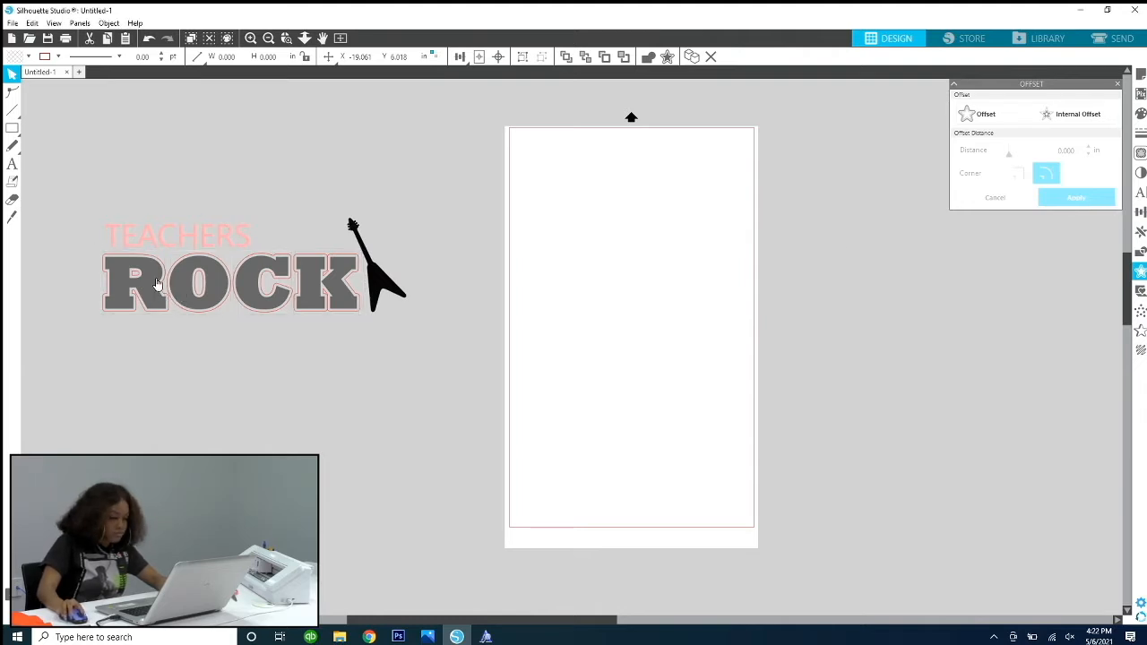
left_click(167, 267)
left_click_drag(167, 267, 194, 415)
left_click(212, 305)
left_click(229, 356)
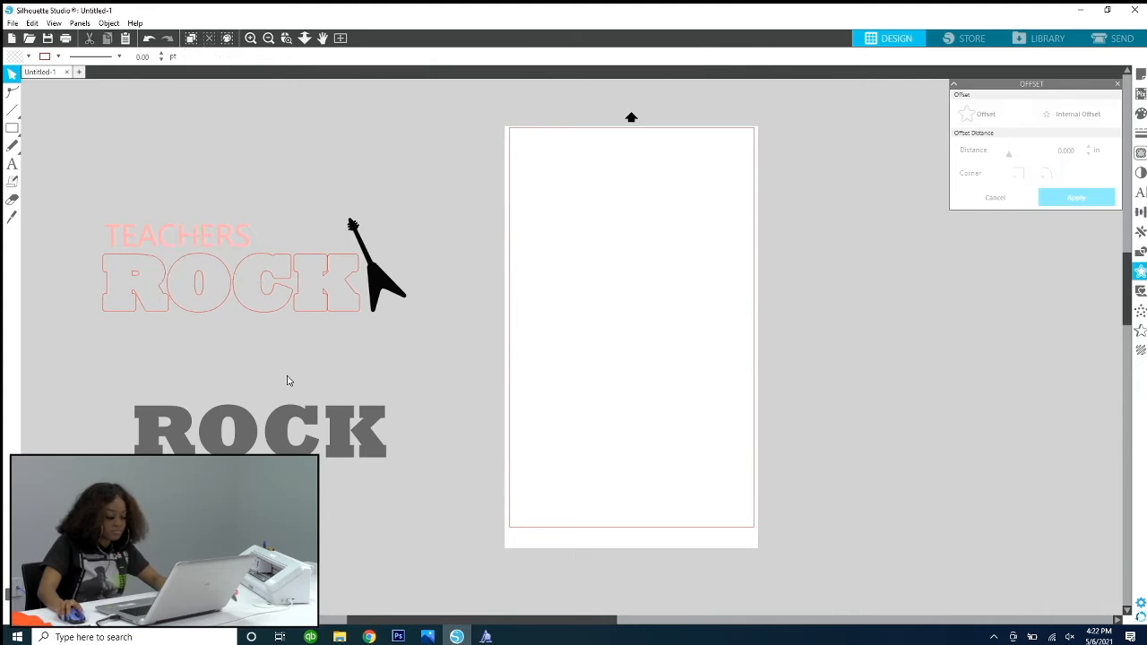
Step: Undo the gray ROCK text's move so the word sits inside its offset outline below TEACHERS
key("ctrl+z")
key("ctrl+z")
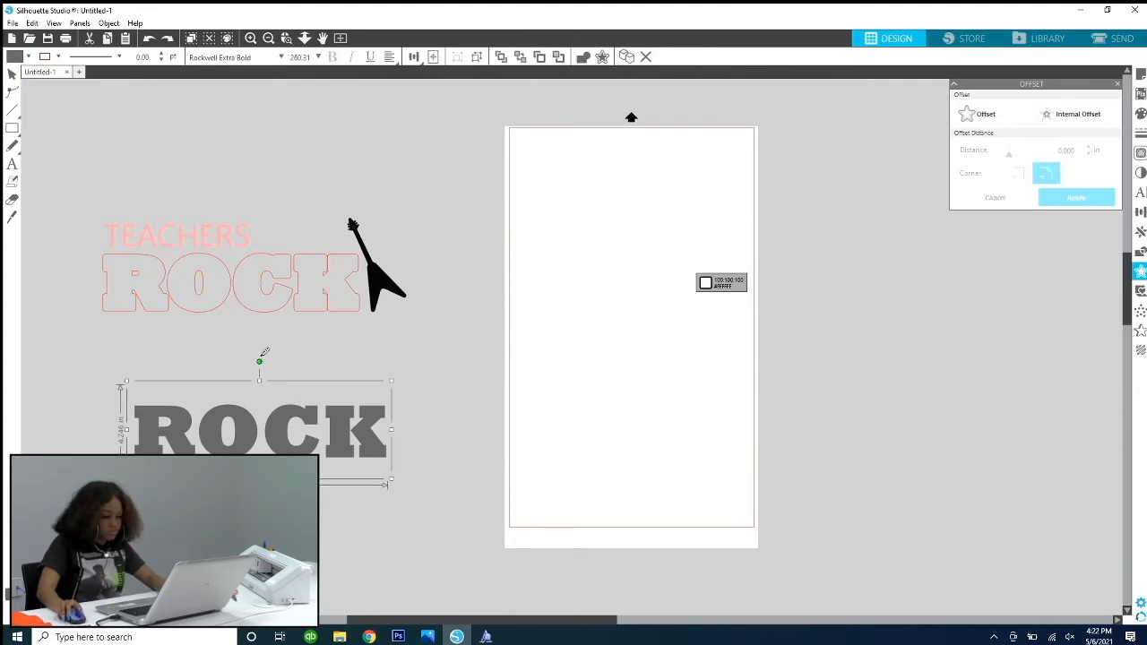
key("ctrl+z")
key("ctrl+z")
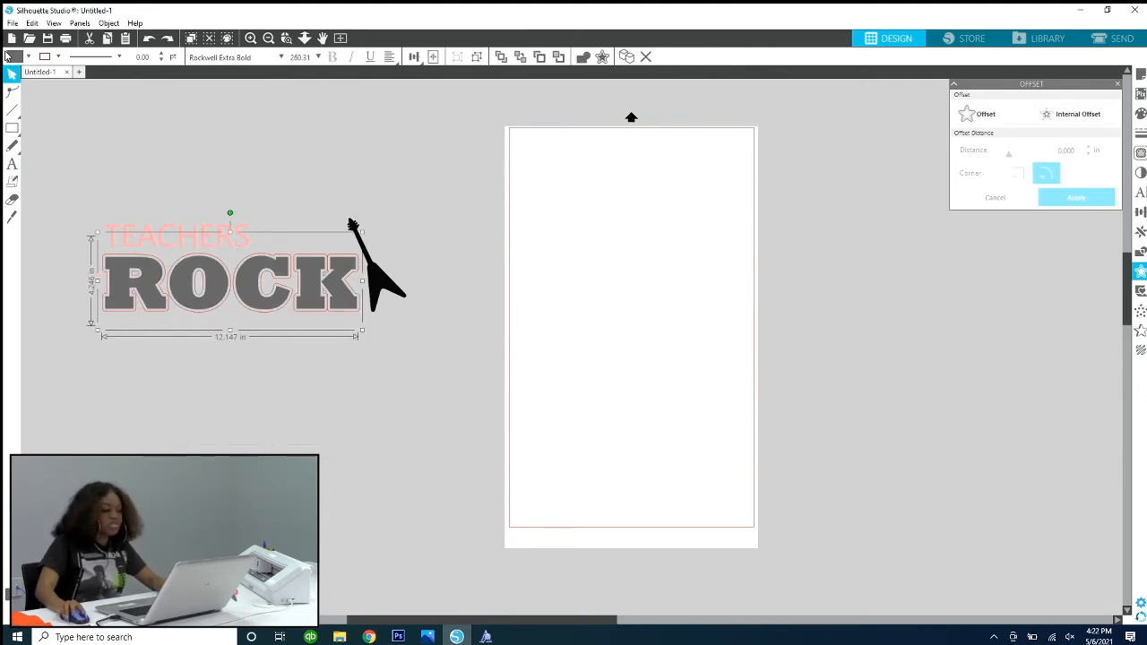
left_click(75, 106)
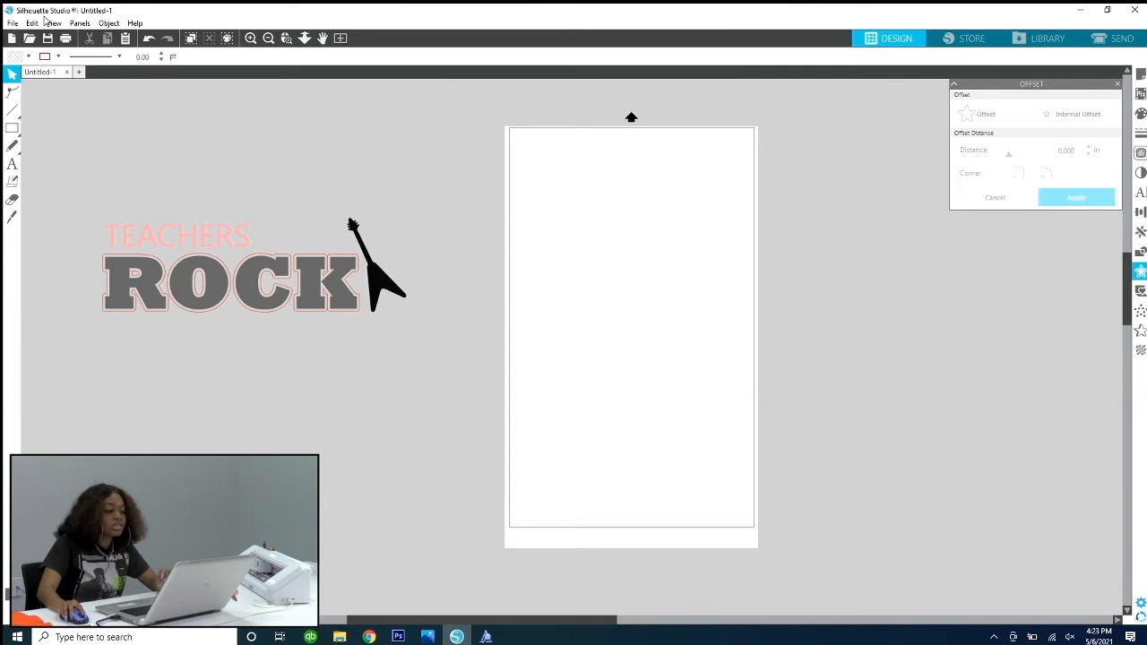
left_click(152, 42)
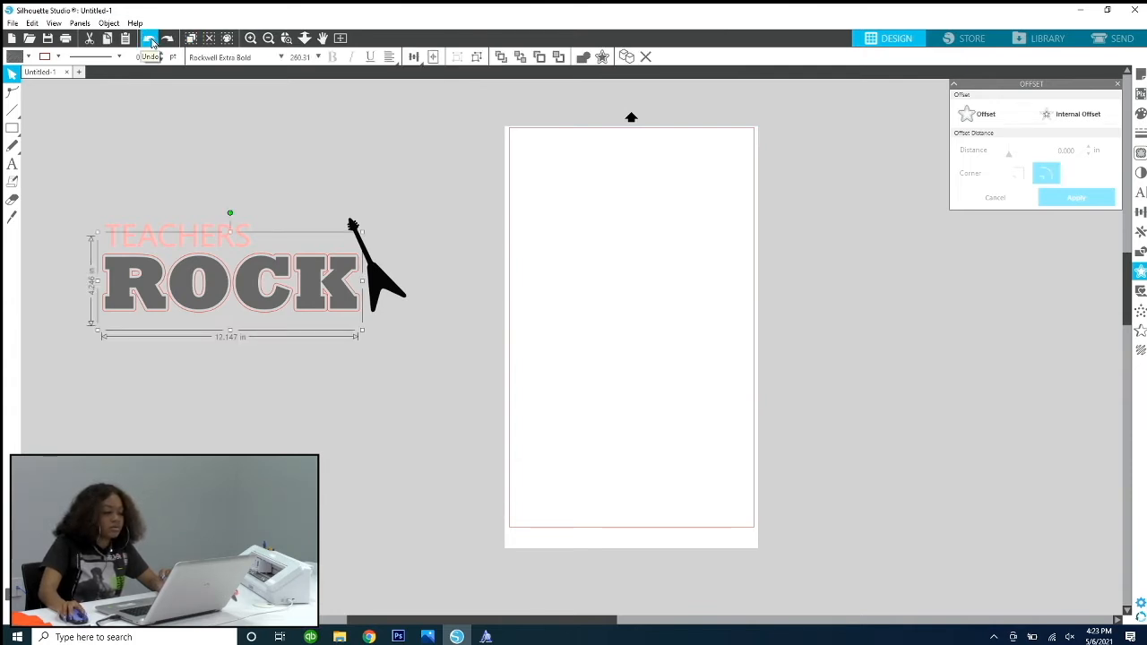
left_click(151, 41)
left_click(150, 40)
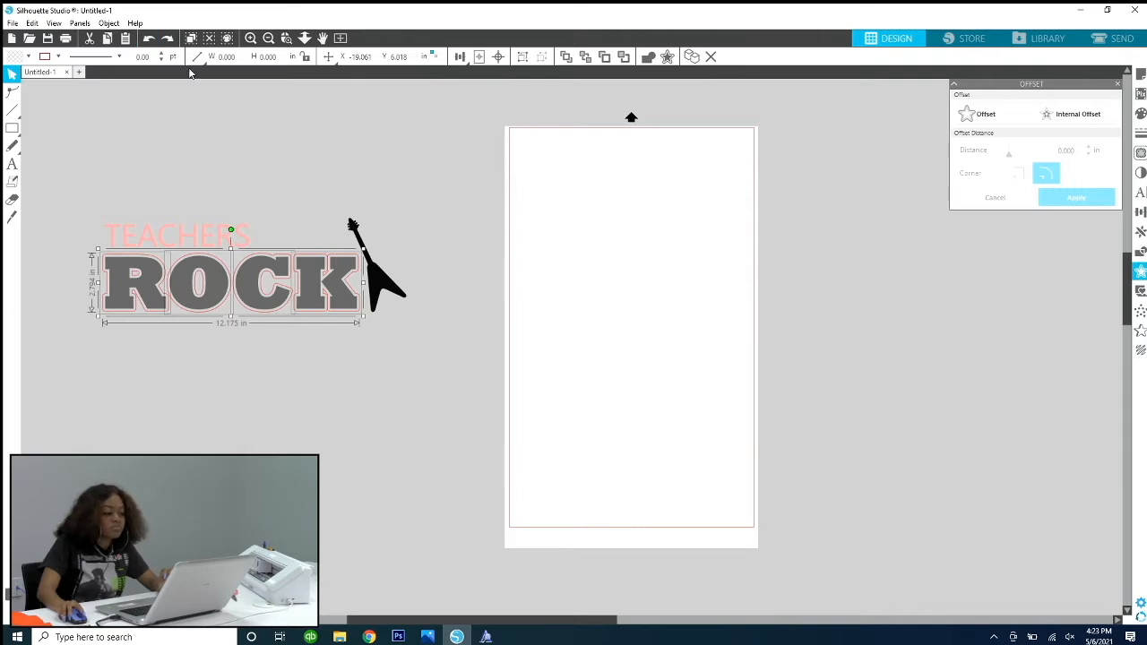
left_click(318, 207)
Step: Move the gray ROCK text straight down out of its offset outline and undo that move
left_click_drag(110, 315, 112, 316)
left_click(242, 368)
left_click(322, 312)
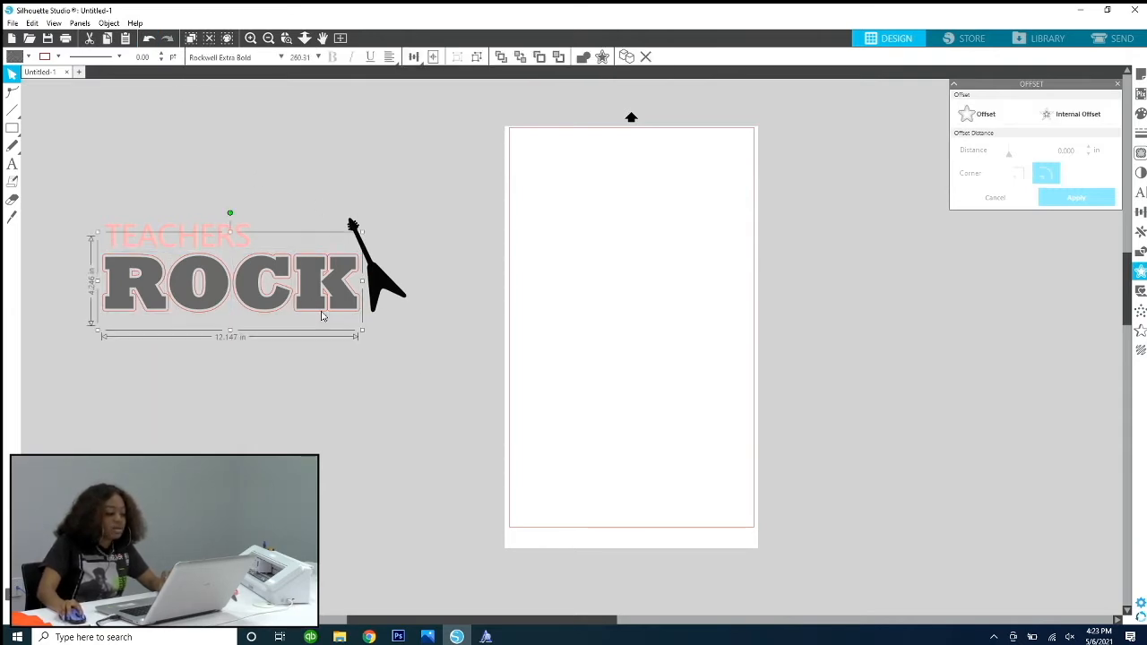
left_click_drag(316, 303, 313, 385)
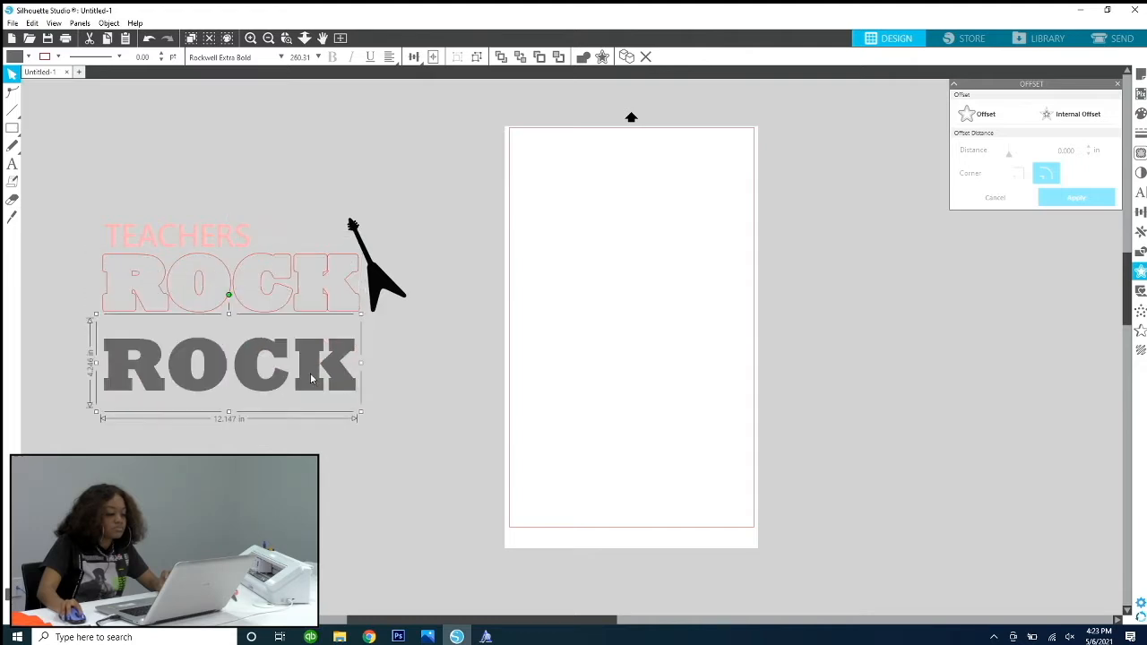
left_click(301, 307)
key("ctrl+z")
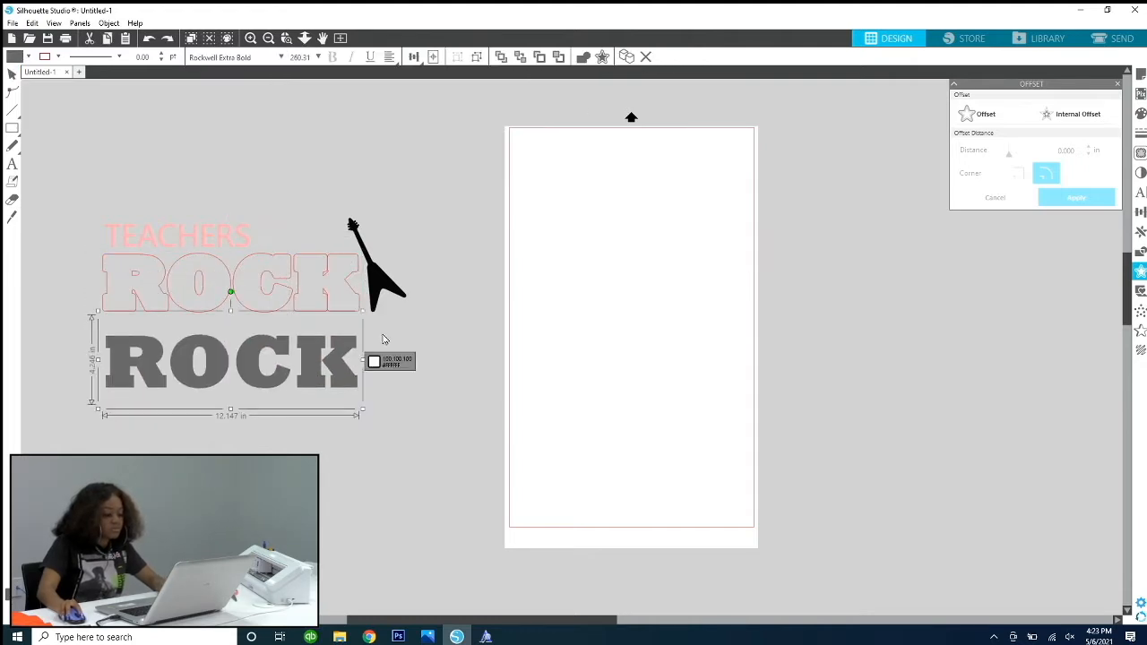
key("ctrl+z")
left_click(375, 337)
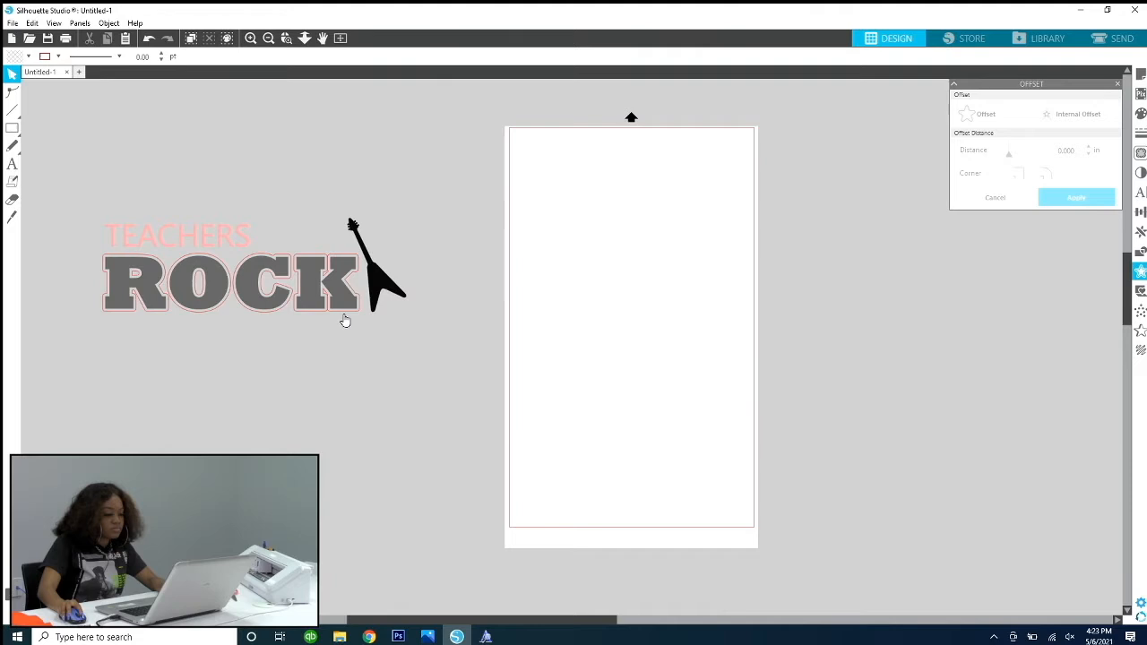
Step: Group the ROCK outline pieces and try to move the outline down away from the gray text
left_click_drag(153, 326, 368, 311)
left_click(363, 314)
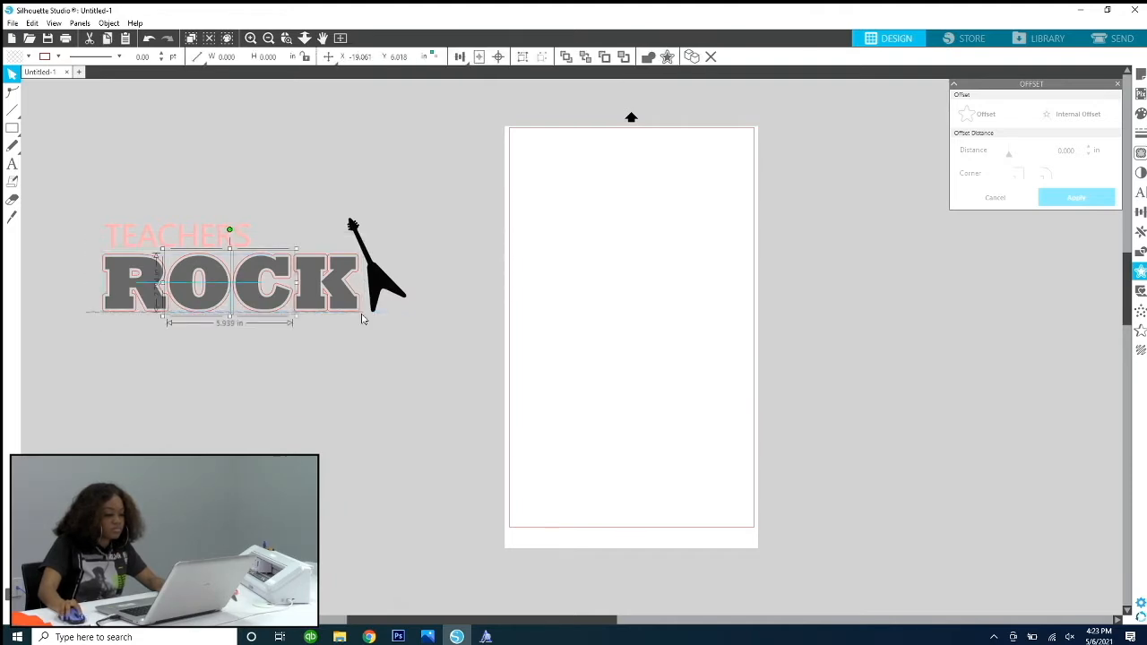
left_click(362, 312)
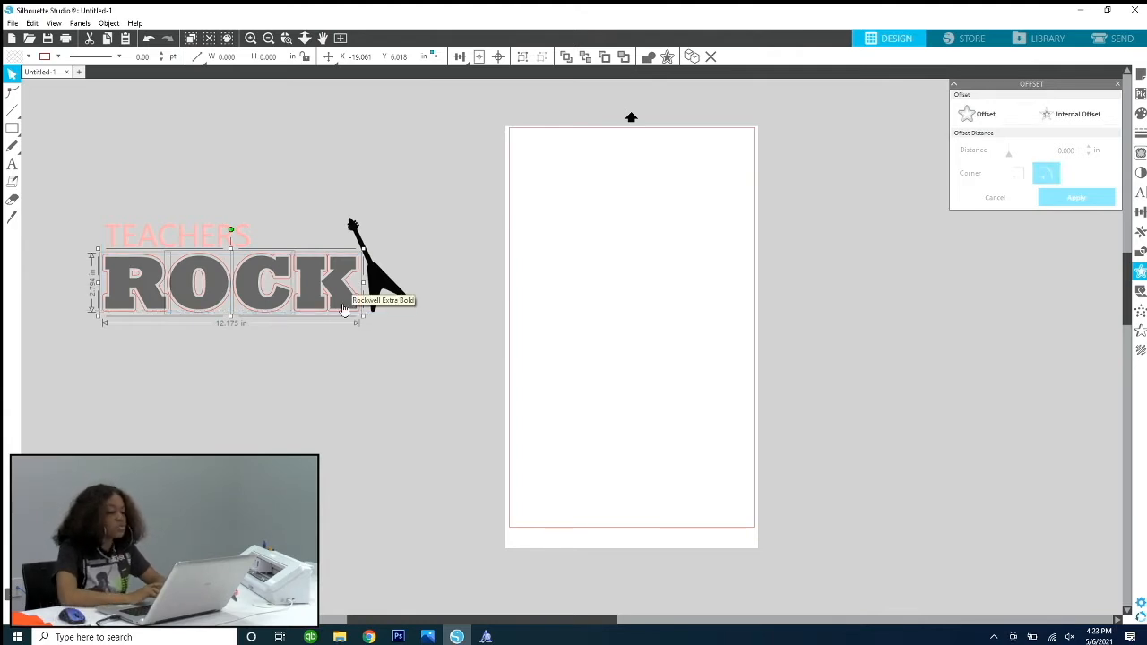
left_click(344, 309)
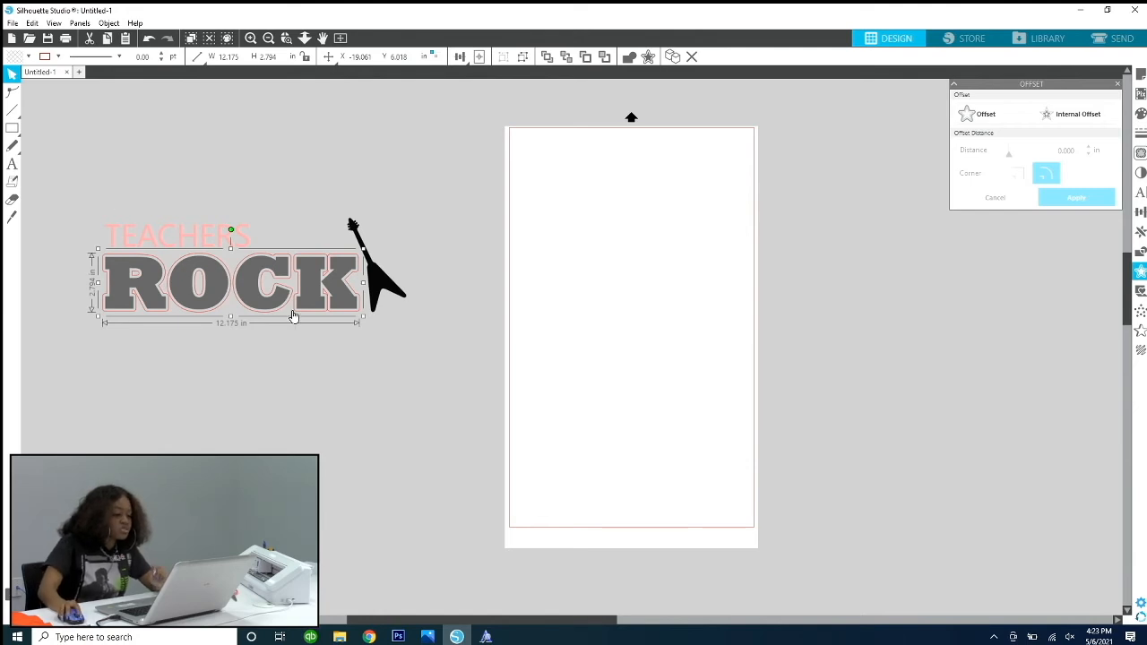
left_click_drag(295, 313, 306, 430)
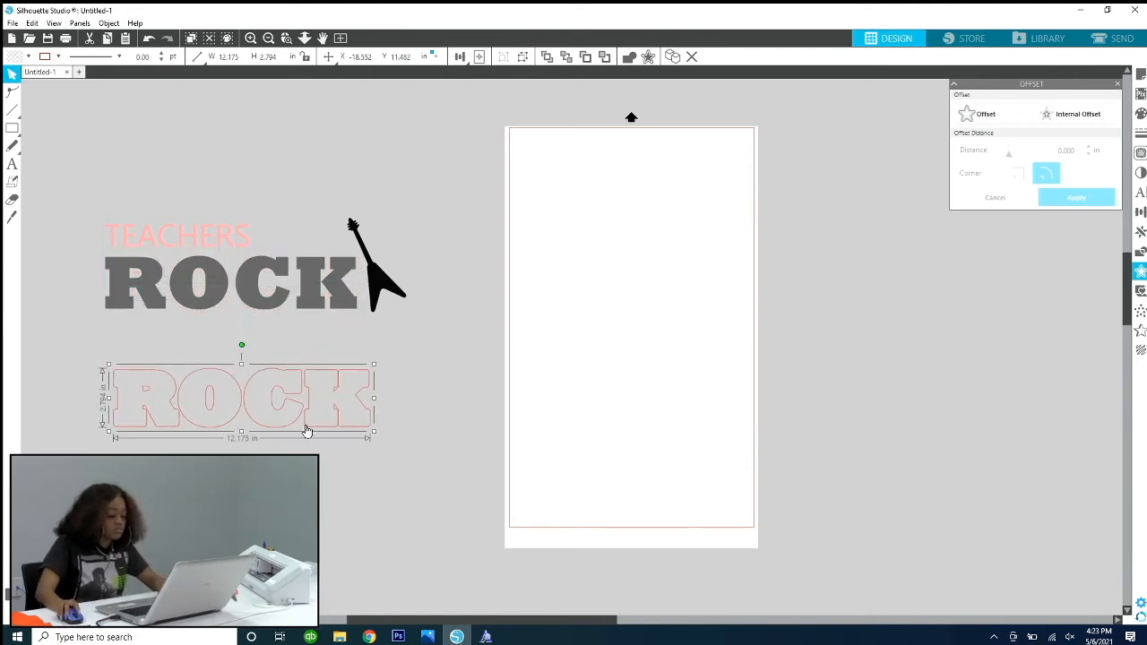
key("ctrl+z")
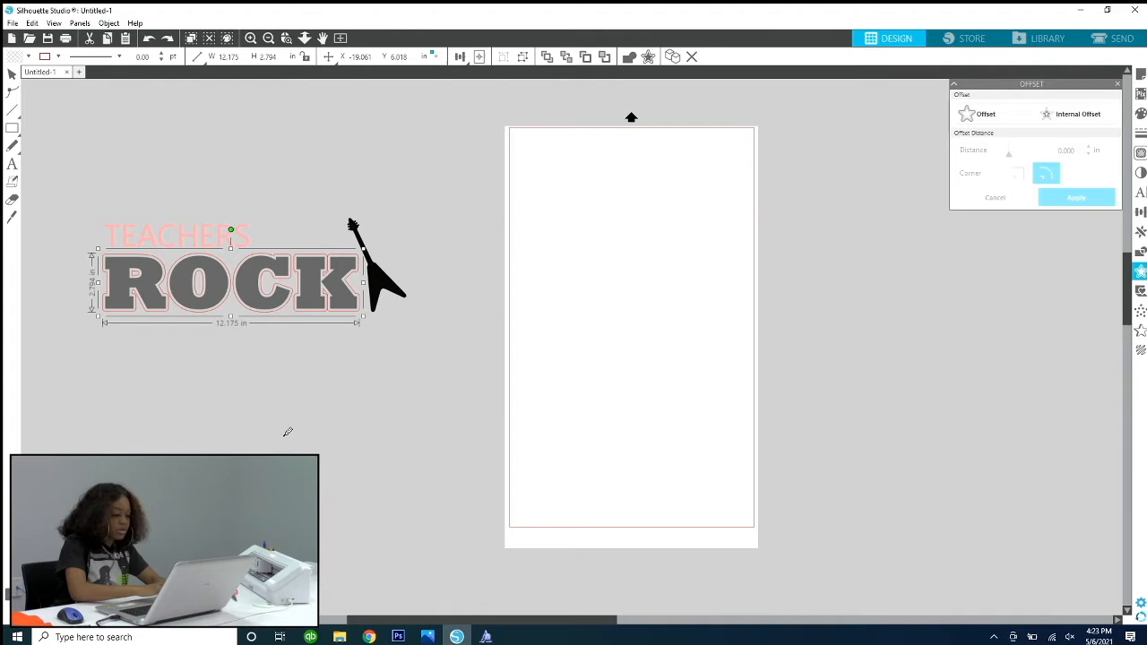
key("ctrl+z")
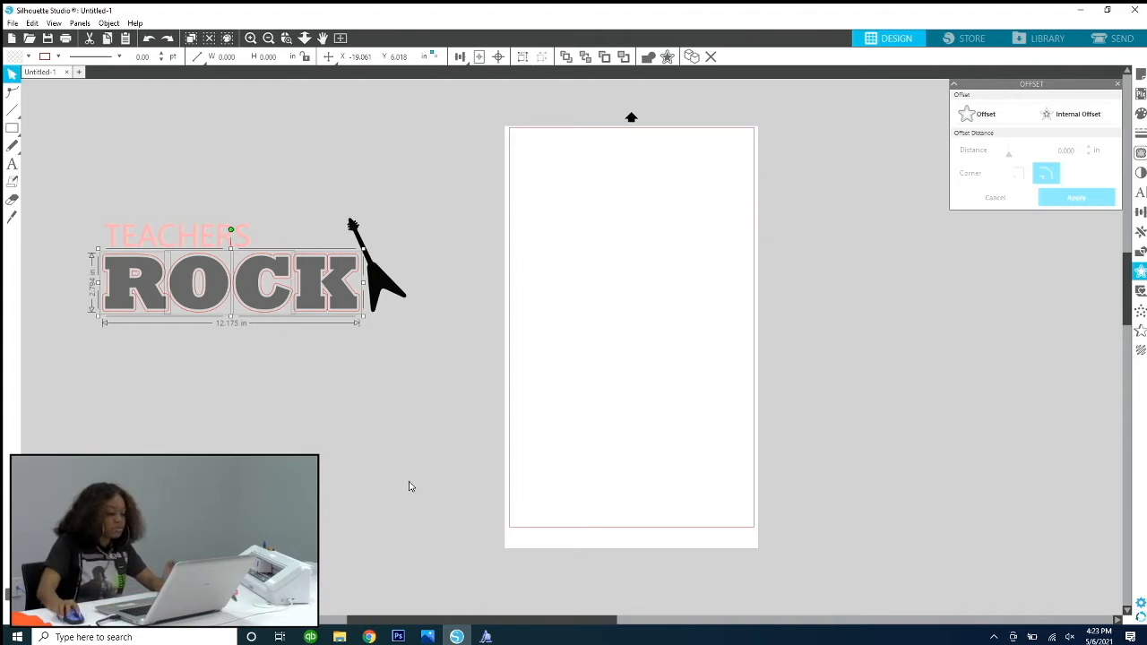
Step: Move only the K's offset outline down below the word and undo that move
left_click(376, 444)
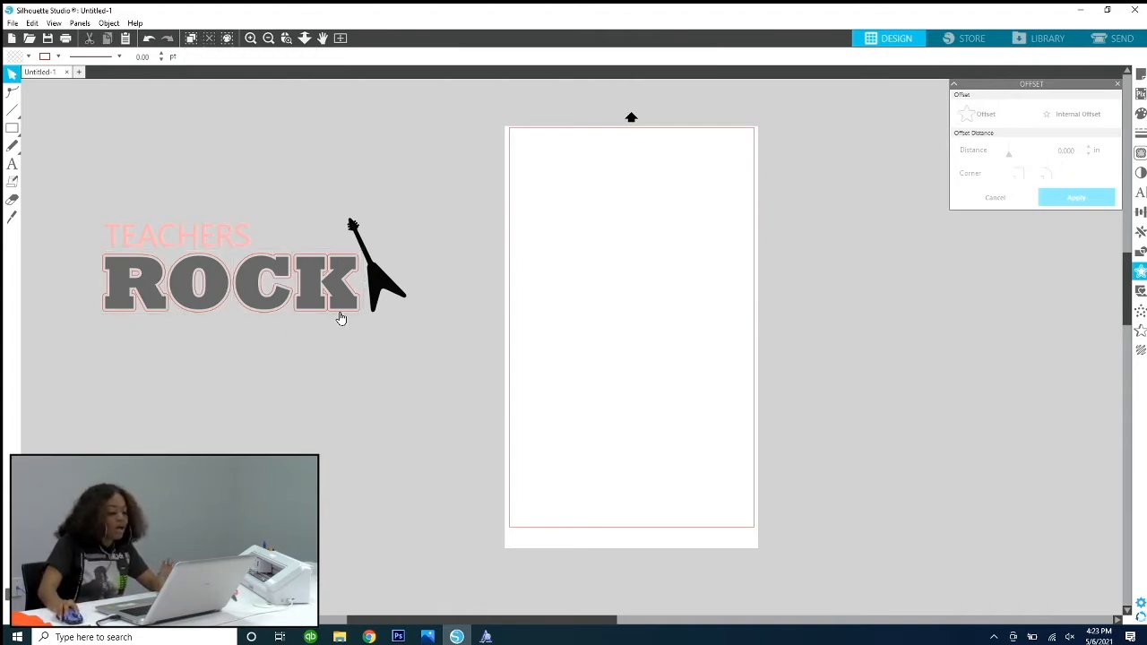
left_click_drag(335, 317, 368, 452)
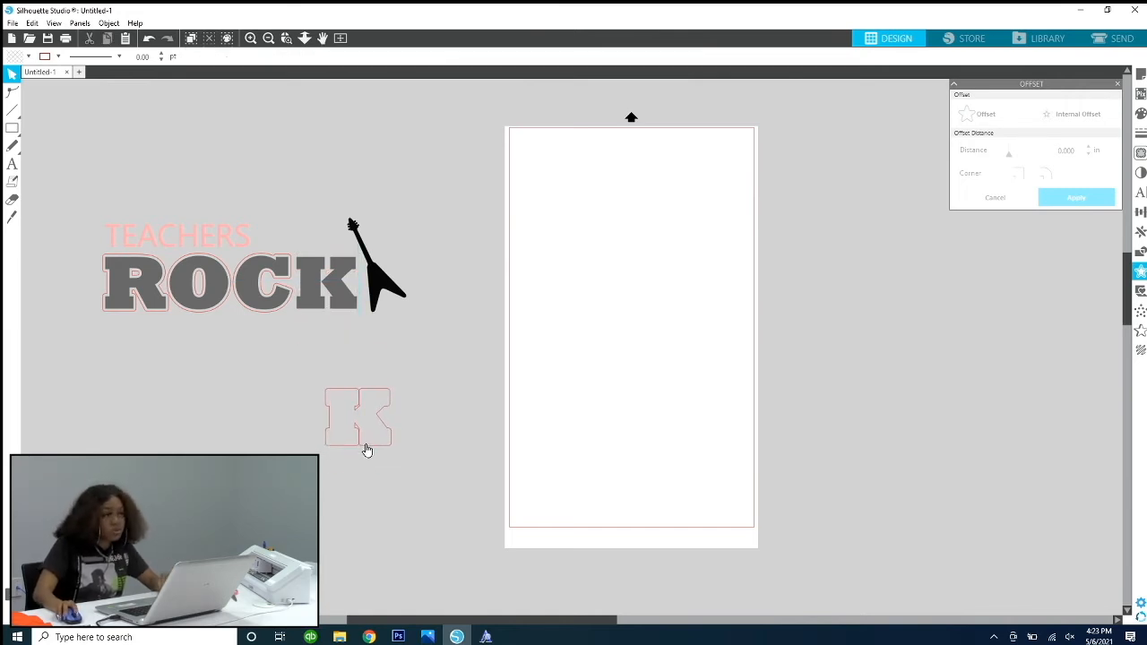
key("ctrl+z")
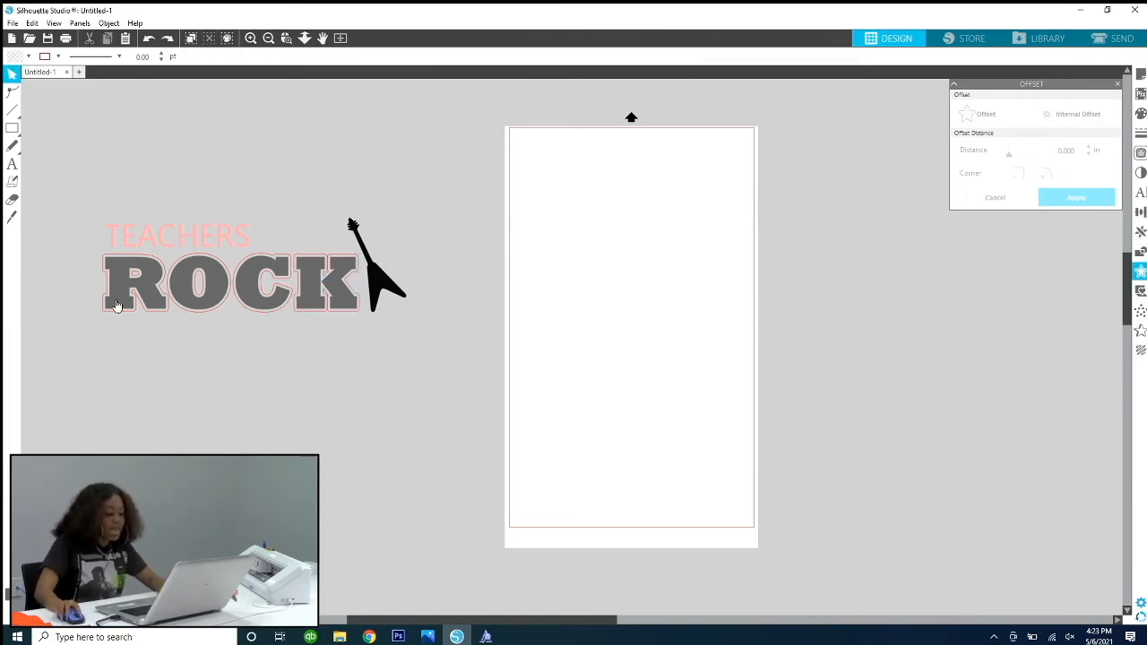
Step: Group the ROCK outline pieces, and try to move the gray ROCK text down below the outline
left_click_drag(89, 254, 349, 334)
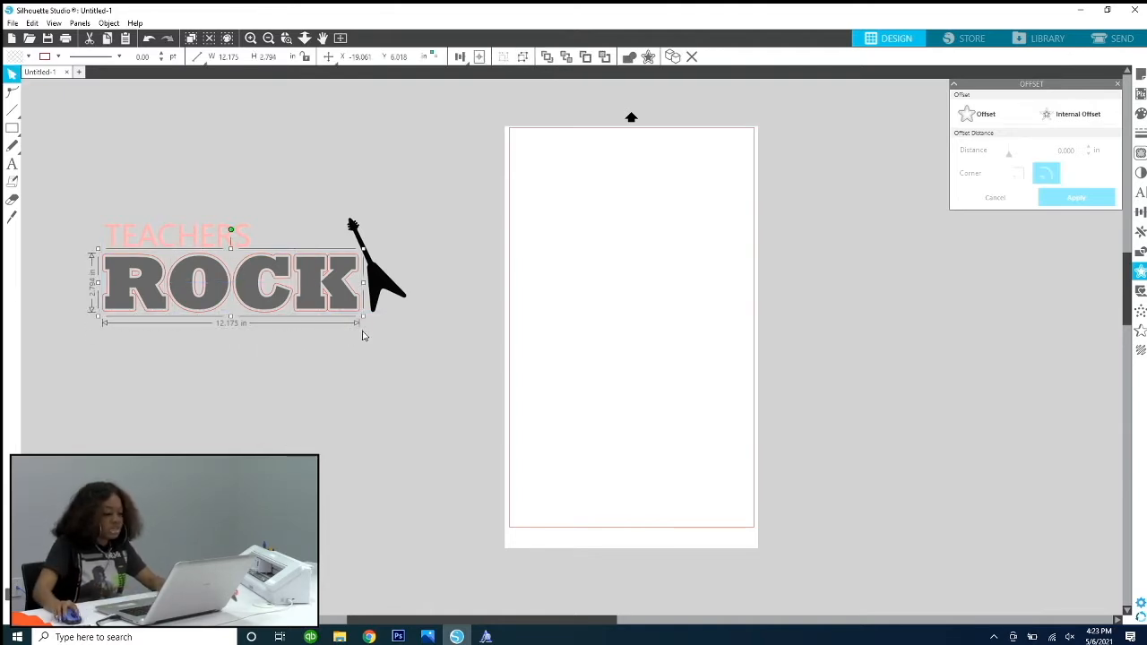
left_click(359, 330)
left_click_drag(355, 324, 361, 463)
left_click(361, 368)
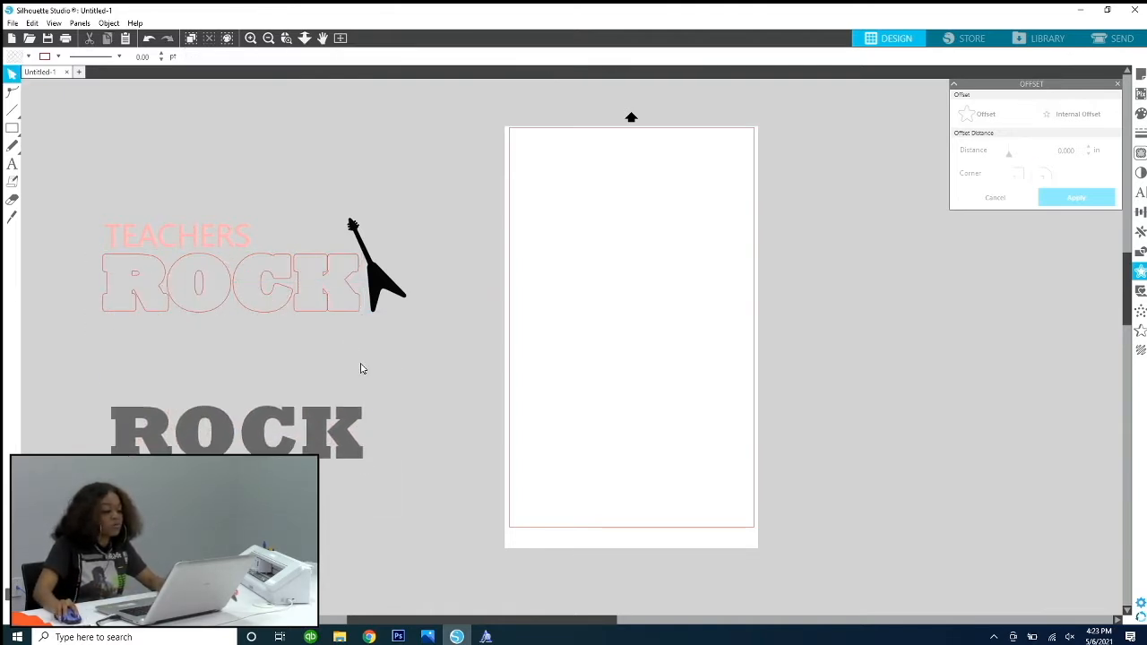
key("ctrl+z")
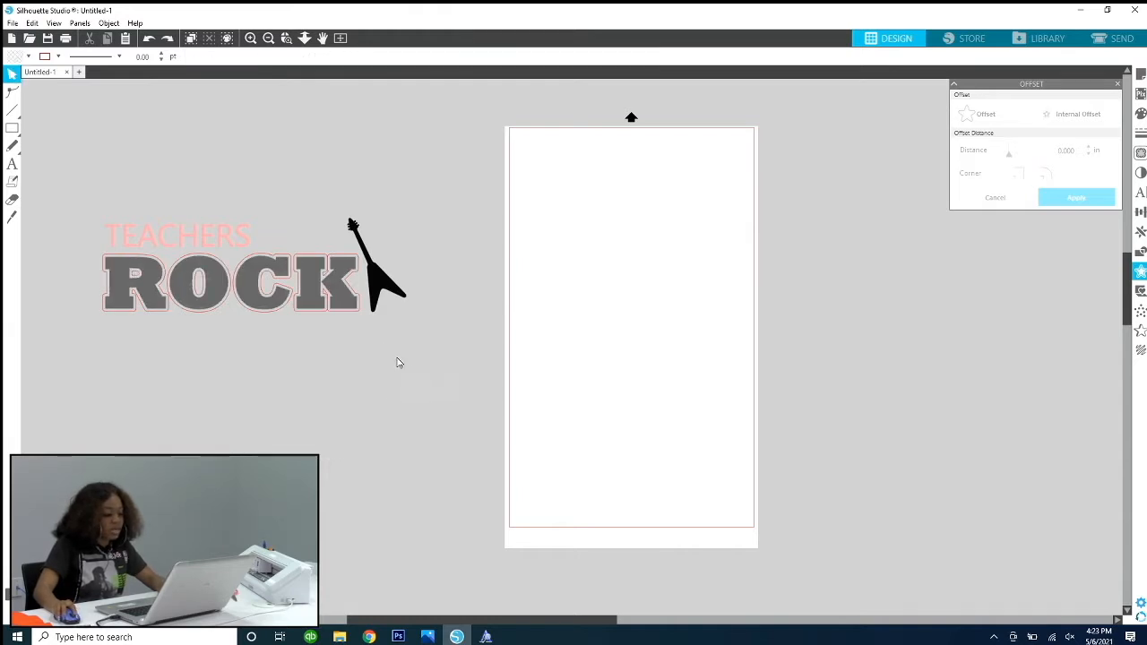
Step: Move the whole ROCK outline down below the gray text and undo that move
left_click(361, 315)
left_click_drag(361, 315, 367, 456)
left_click(465, 450)
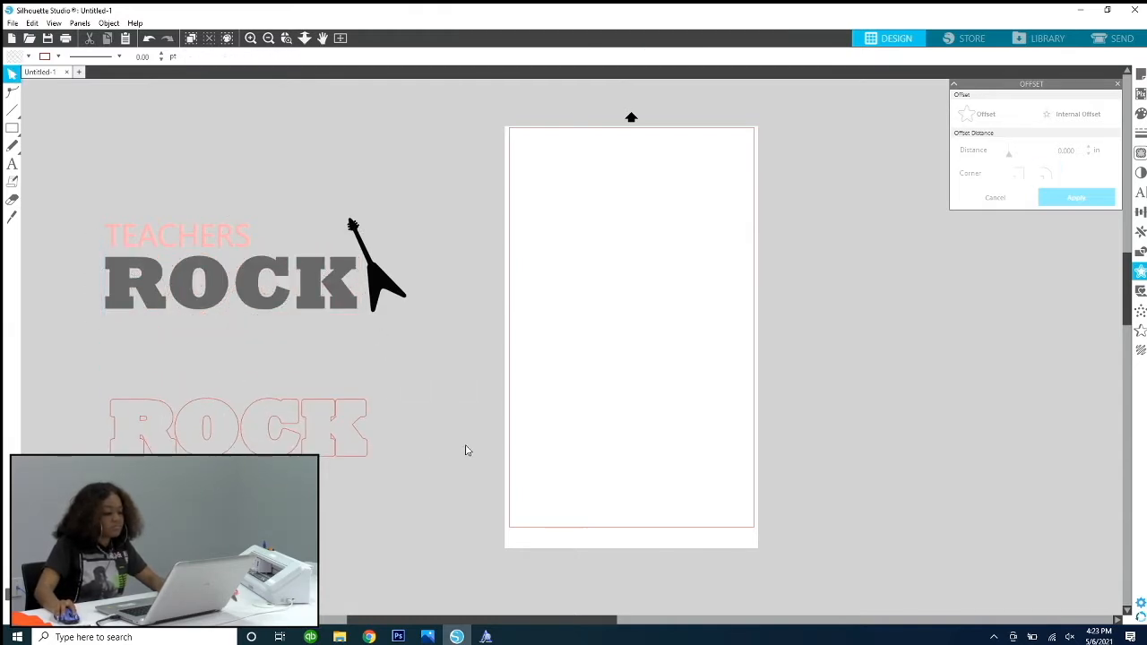
key("ctrl+z")
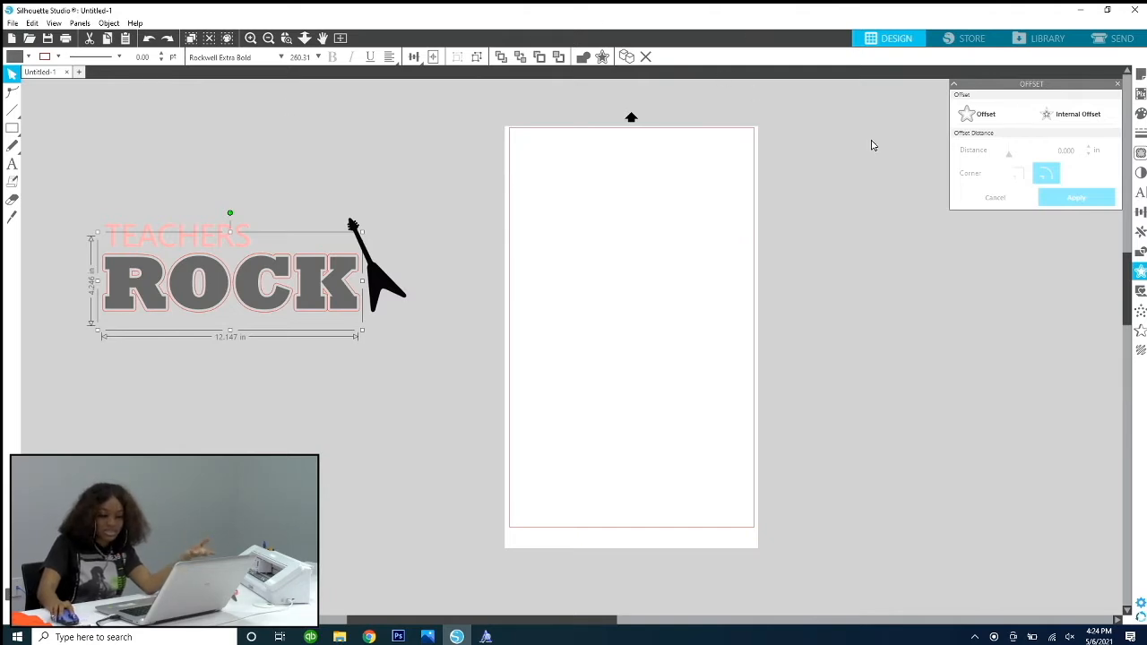
left_click(310, 377)
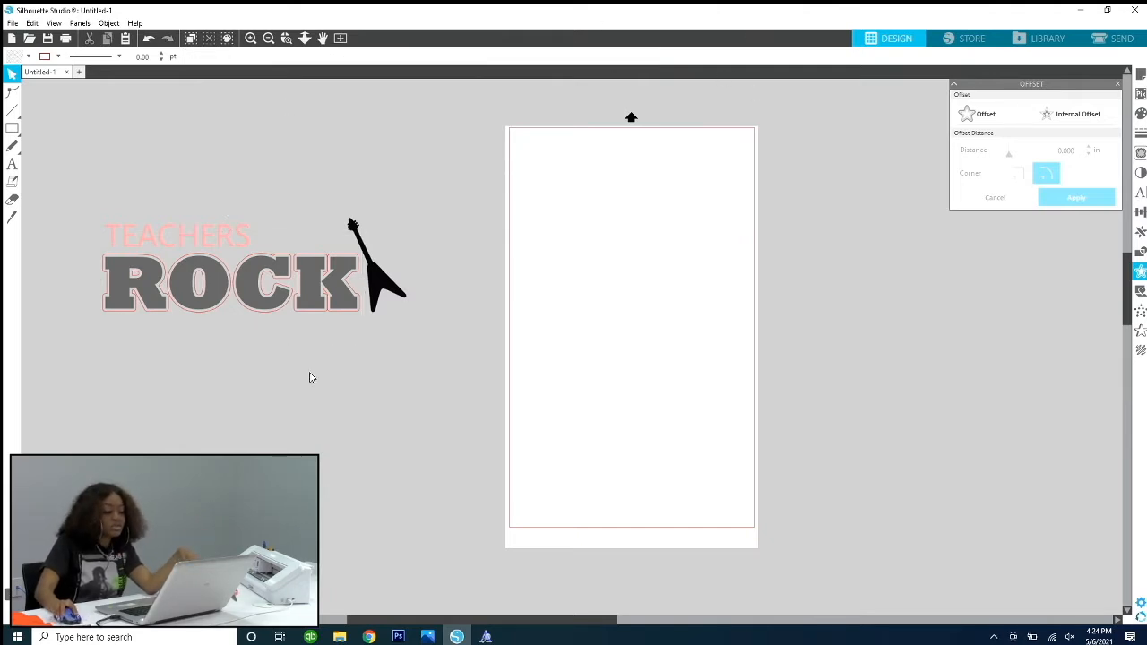
left_click(360, 311)
left_click(969, 113)
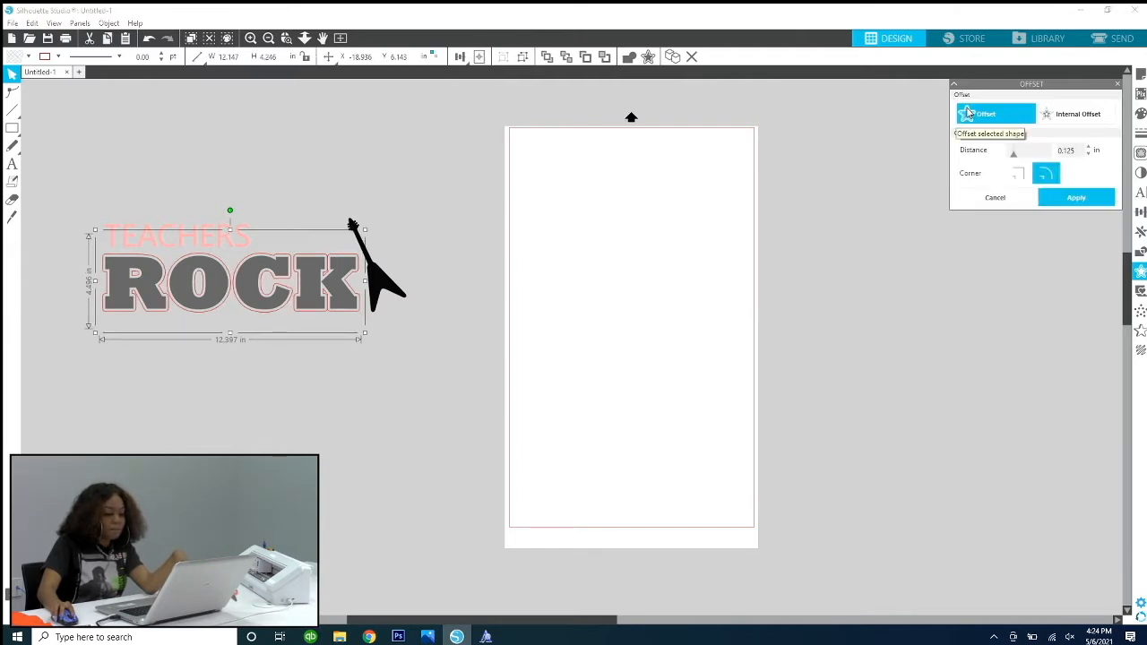
left_click(996, 204)
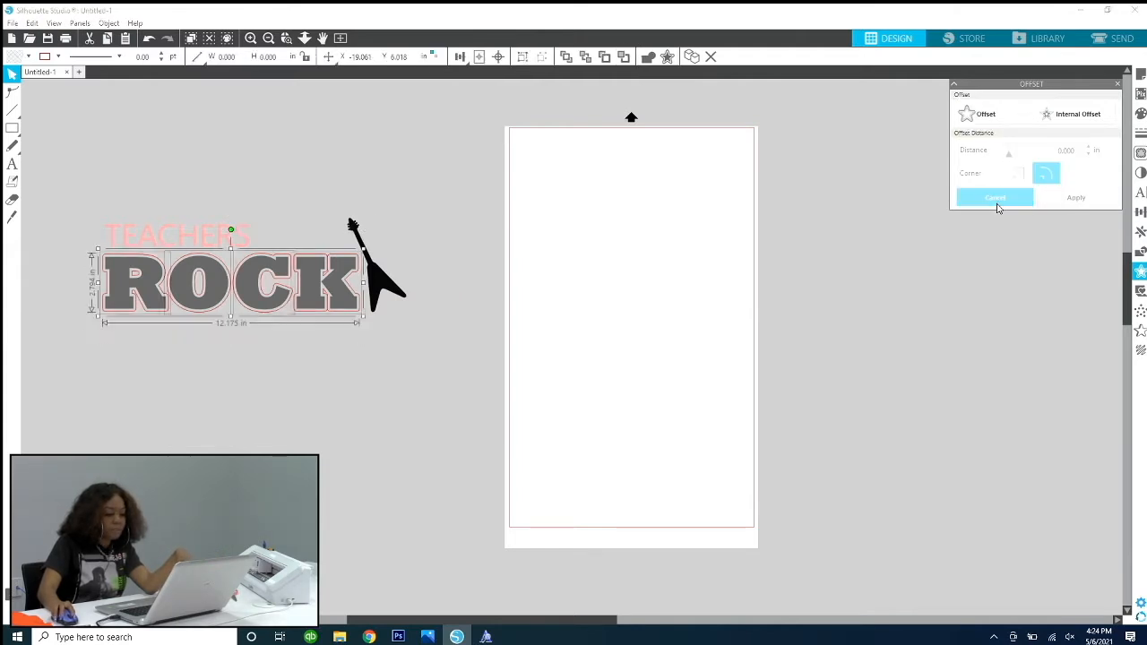
Step: Paste a copy of the gray ROCK text and delete the copy
left_click(356, 314)
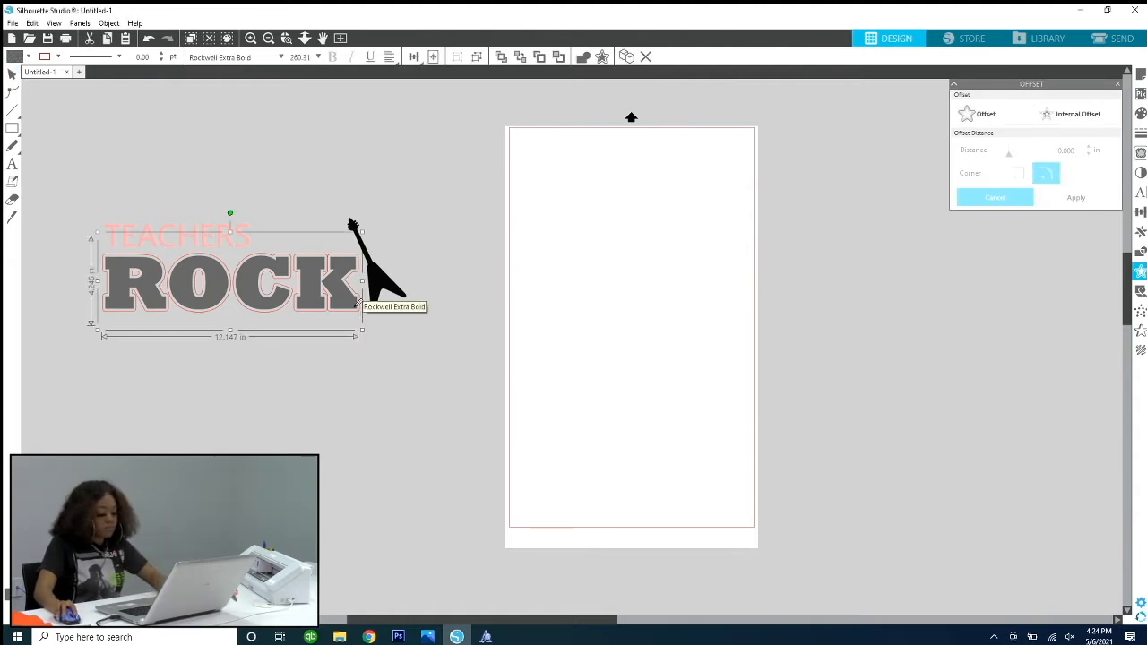
key("ctrl+c")
key("ctrl+v")
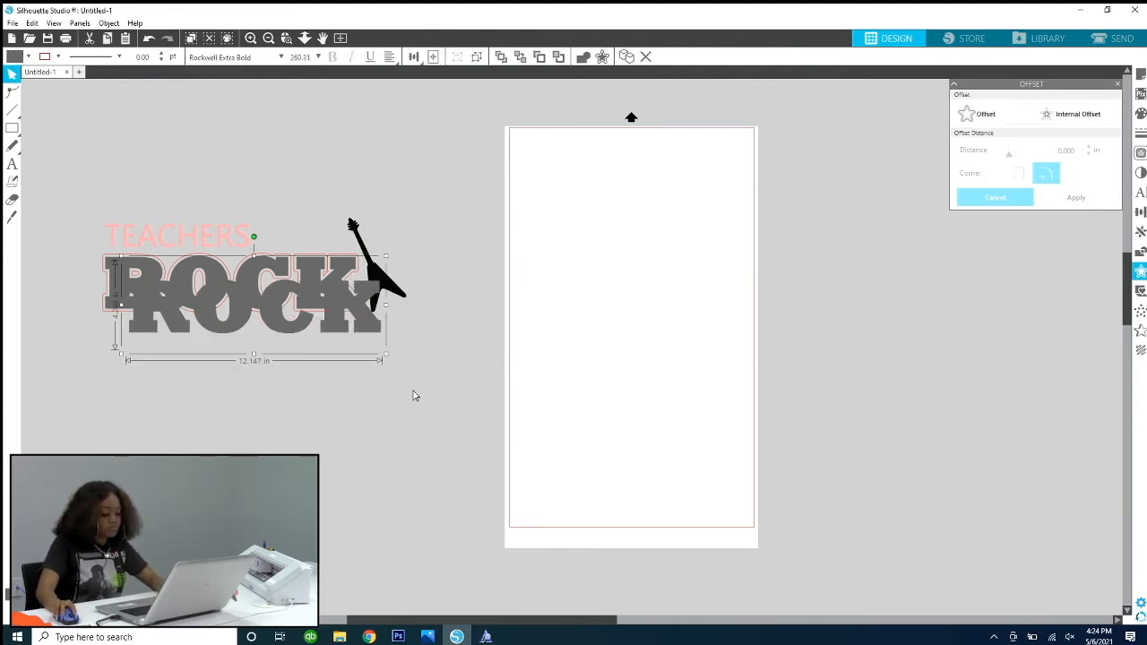
key("Delete")
left_click(342, 294)
left_click(380, 337)
Step: Create a second outer offset of 0.265 in with rounded corners around the gray ROCK text and apply it
mouse_move(359, 314)
left_mouse_down()
mouse_move(374, 383)
mouse_move(359, 312)
mouse_move(352, 370)
mouse_move(358, 318)
left_mouse_up()
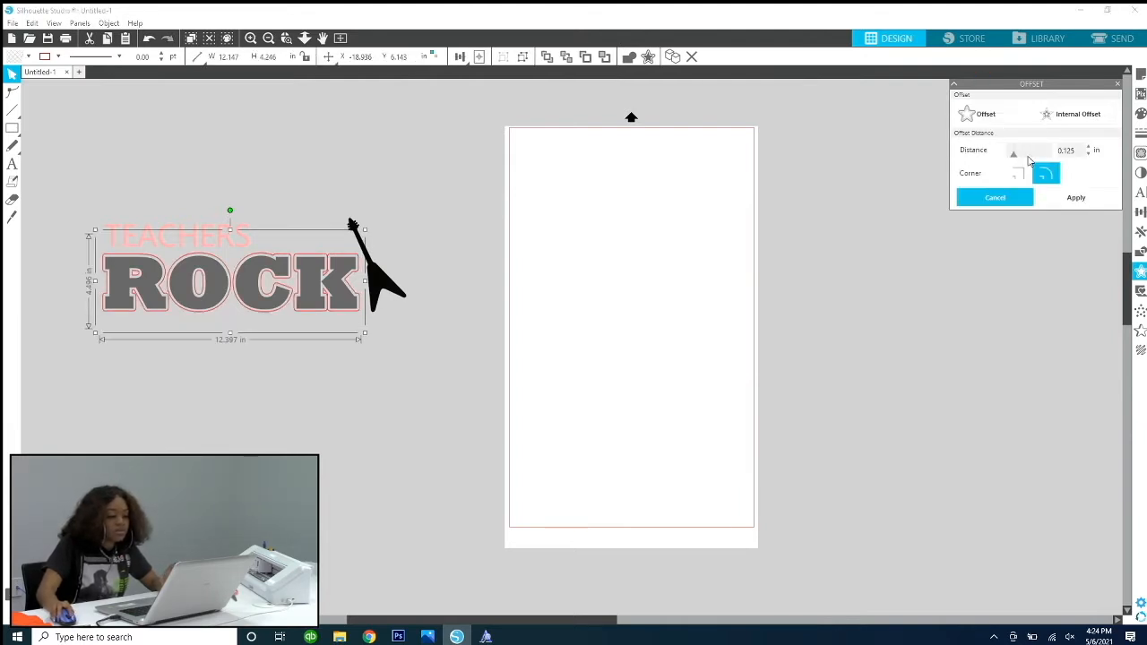
left_click(1089, 148)
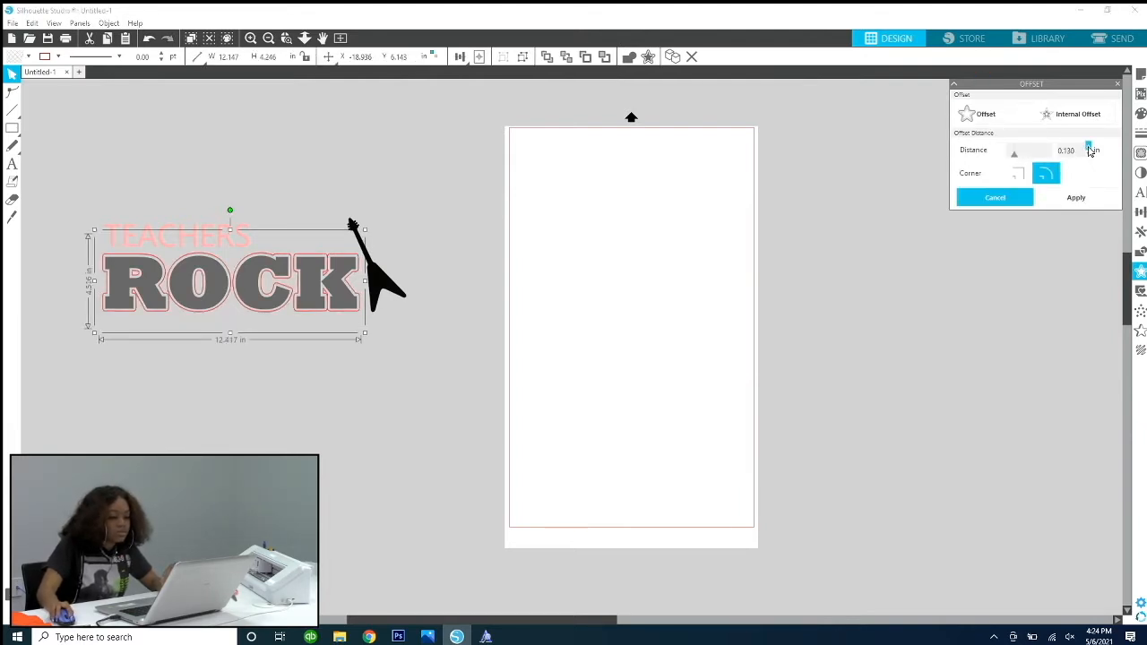
left_click(1089, 148)
left_click(1088, 147)
left_click(1088, 148)
left_click(1089, 148)
left_click(1089, 148)
left_click(1089, 148)
left_click(1088, 148)
left_click(1089, 148)
left_click(1089, 148)
left_click(1088, 148)
left_click(1088, 148)
left_click(1089, 148)
left_click(1089, 148)
left_click(1088, 148)
left_click(1089, 148)
left_click(1088, 147)
left_click(1088, 148)
left_click(1088, 148)
left_click(1088, 148)
left_click(1088, 147)
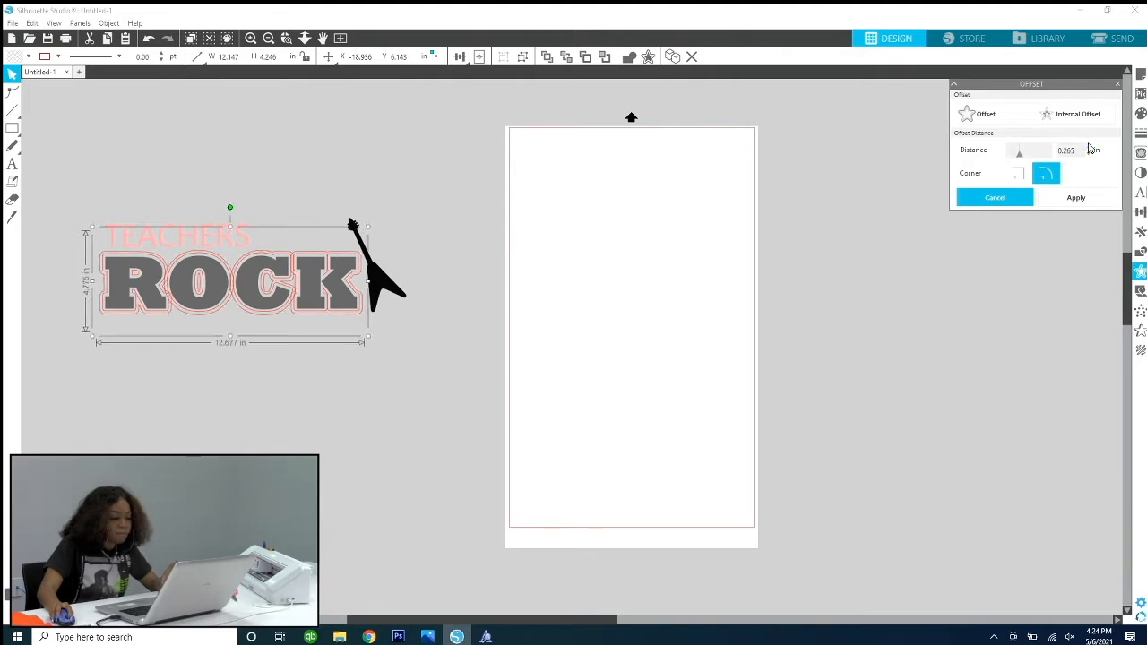
left_click(1079, 197)
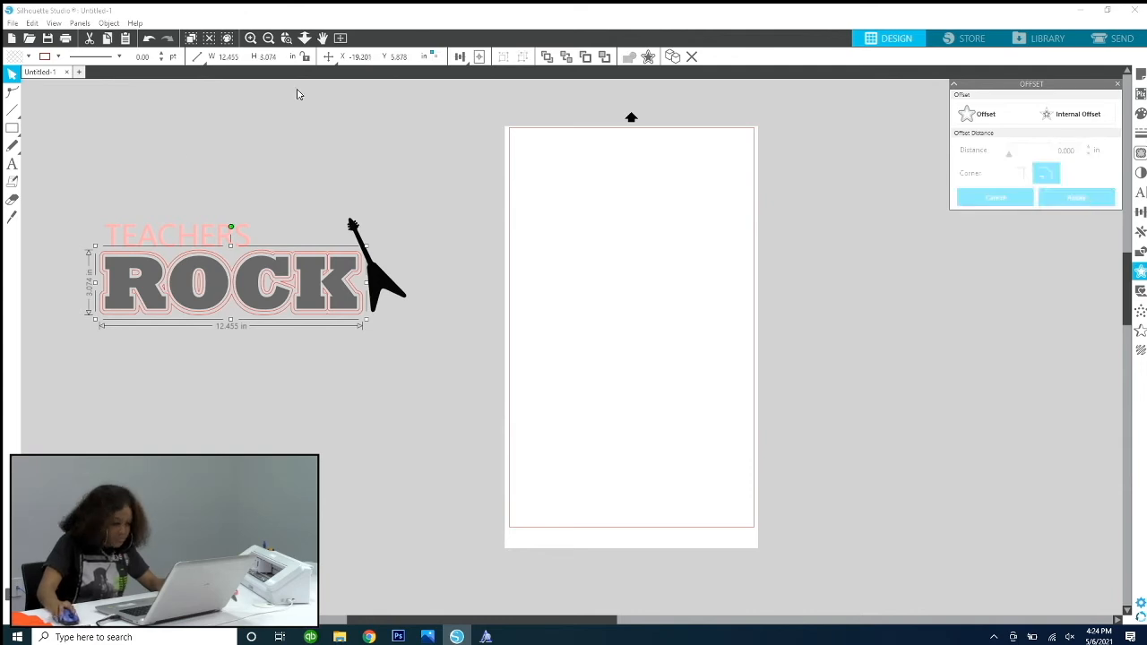
Step: Move the gray ROCK text down below both of its offset outlines, leaving the outlines under TEACHERS
left_click(254, 276)
left_click_drag(255, 276, 243, 434)
left_click(236, 295)
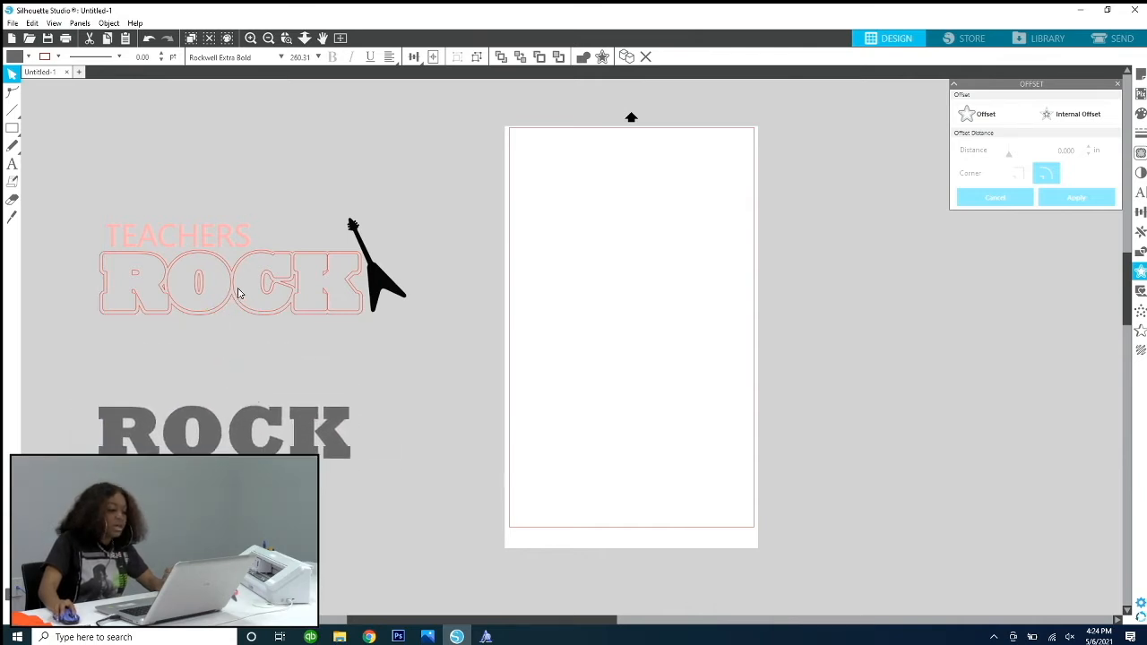
Step: Try to move a piece of the ROCK outline down on its own
left_click(226, 298)
left_click_drag(226, 299, 232, 355)
key("ctrl+z")
Step: Divide both offset outlines around ROCK into separate shapes
left_click(68, 292)
left_click_drag(69, 292, 332, 330)
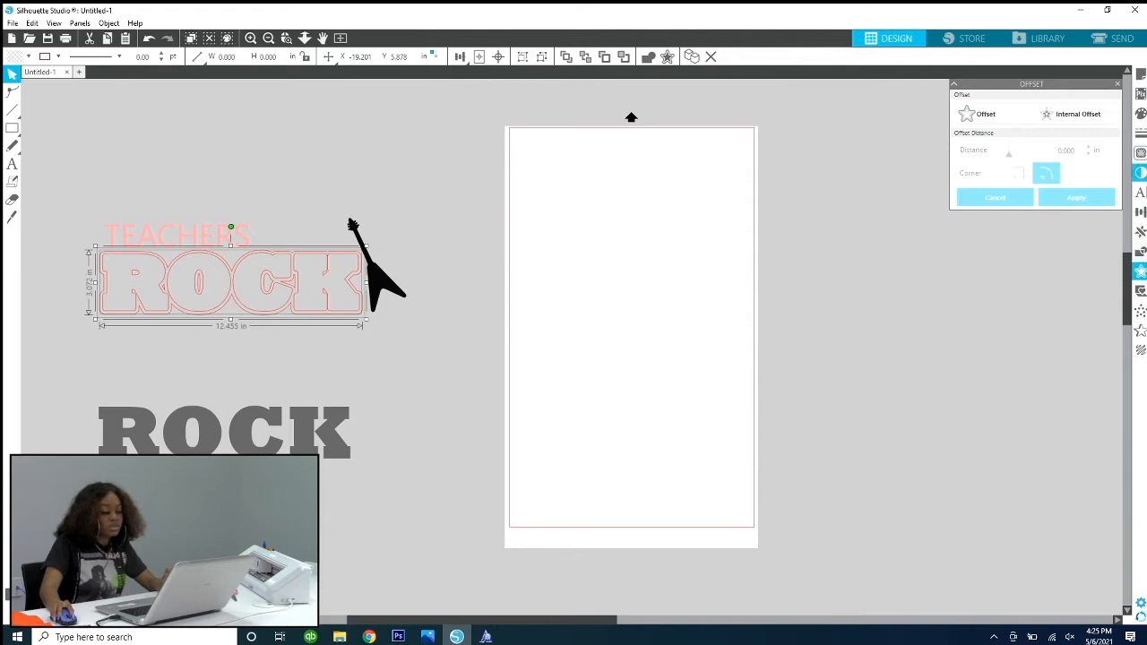
left_click(1140, 252)
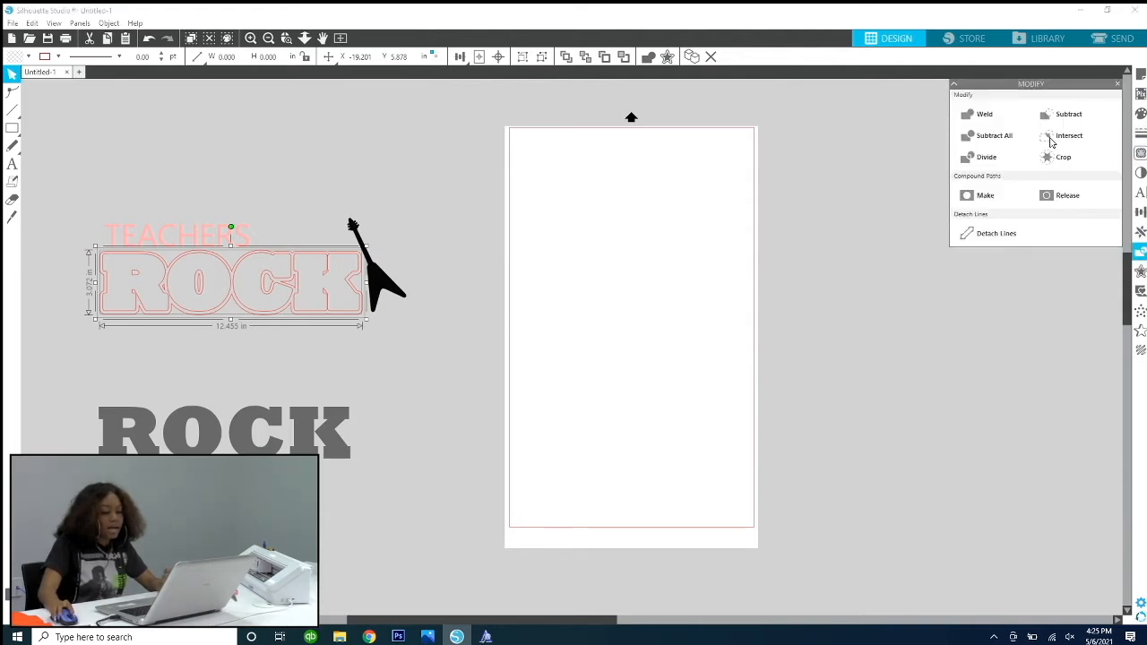
left_click(983, 161)
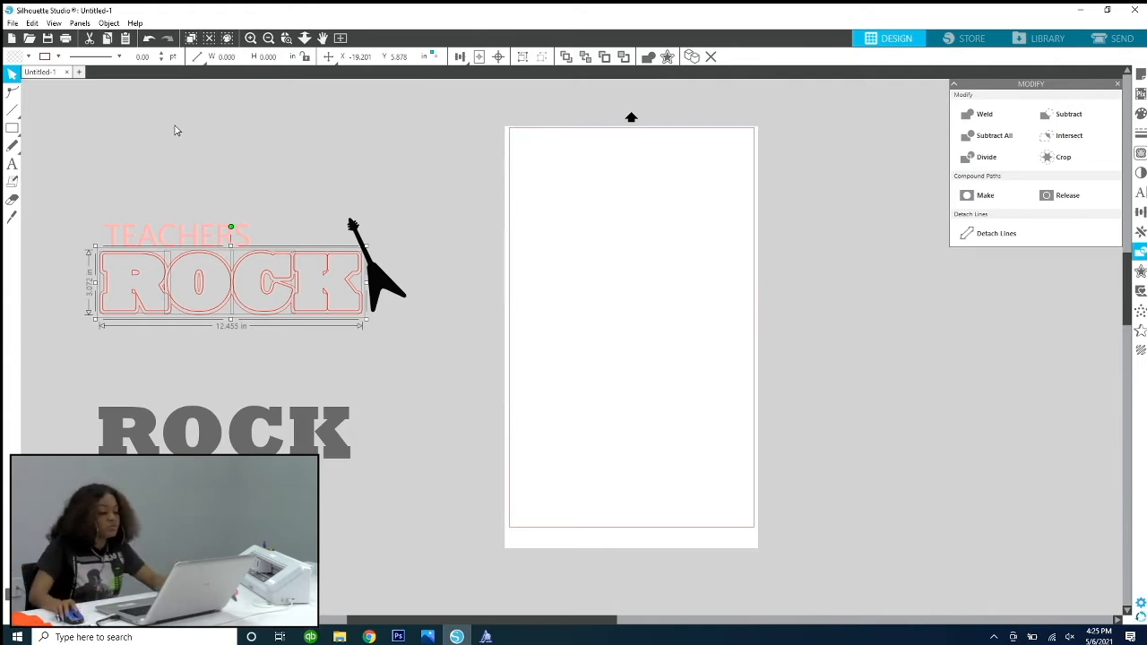
left_click(143, 109)
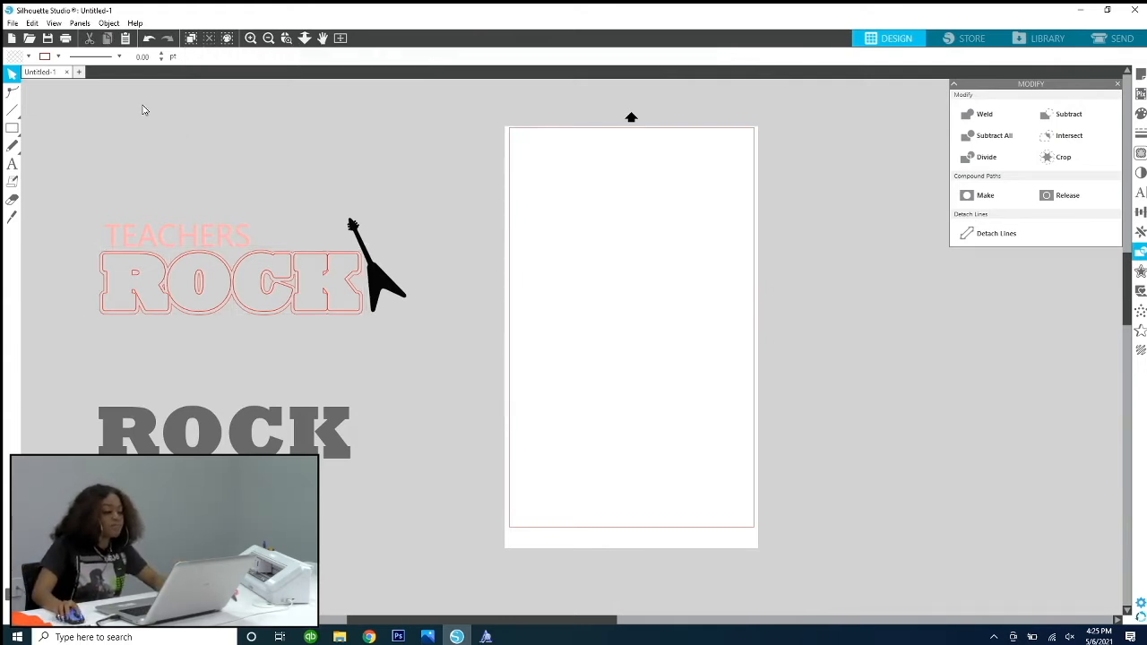
Step: Try to move the outline below the O of ROCK down on its own, and undo the changes
left_click(164, 298)
left_click(162, 283)
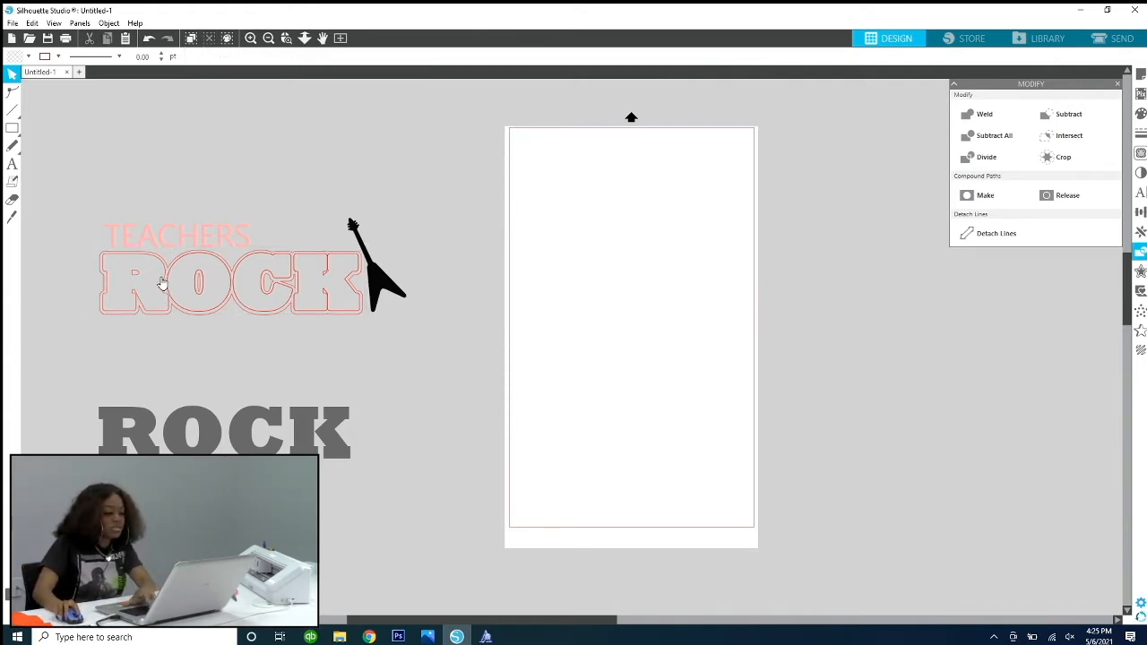
left_click(160, 286)
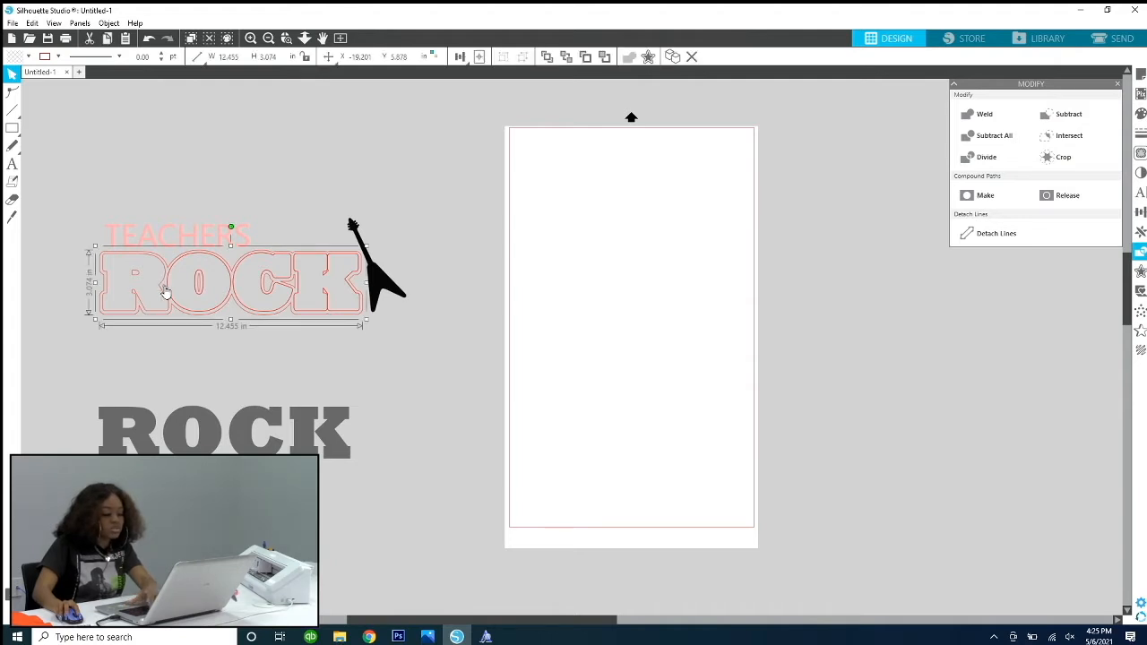
left_click(204, 288)
left_click(222, 287)
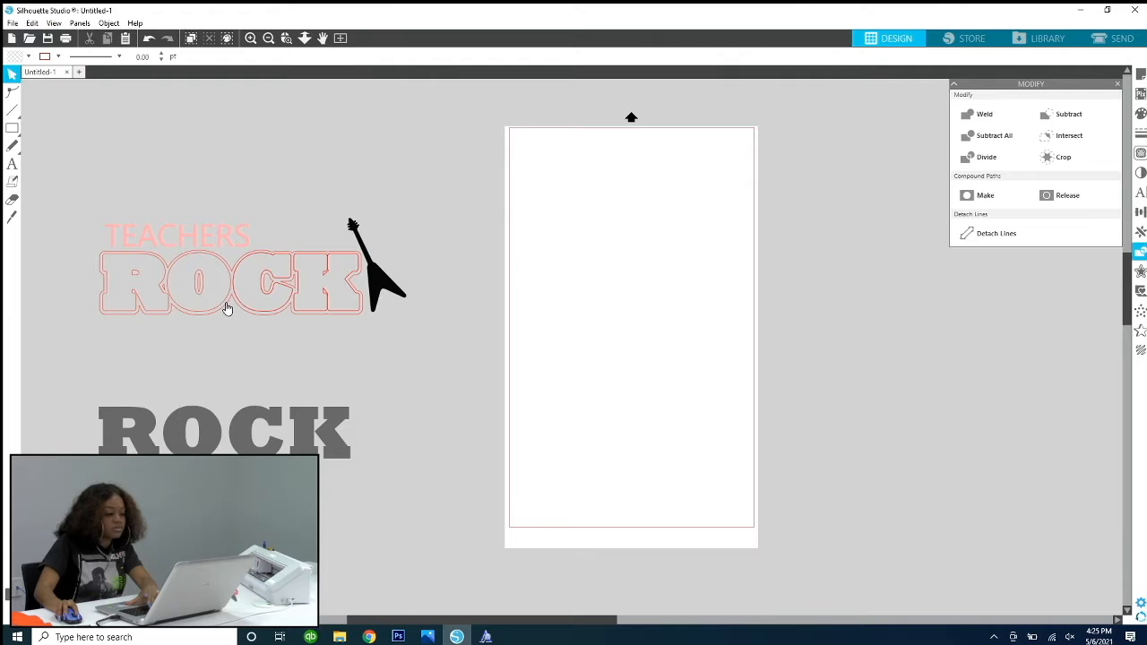
left_click_drag(226, 308, 241, 384)
key("ctrl+z")
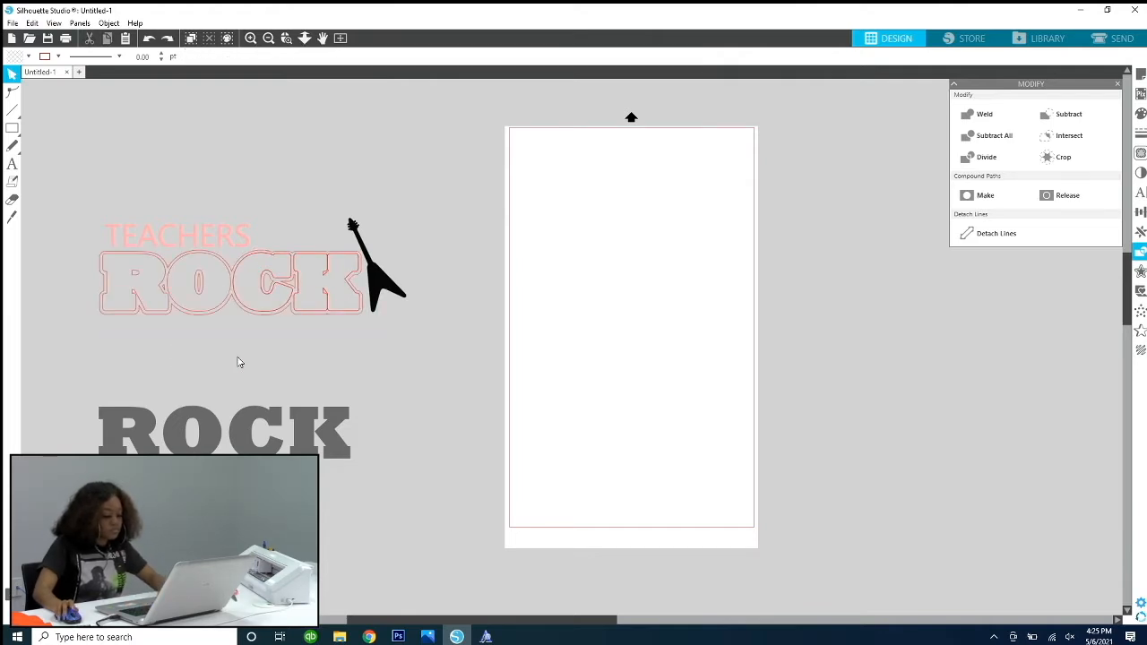
key("ctrl+z")
Step: Try to move the outline below the R of ROCK down, and undo the move
key("ctrl+z")
left_click(208, 353)
left_click_drag(164, 310, 170, 380)
key("ctrl+z")
key("ctrl+z")
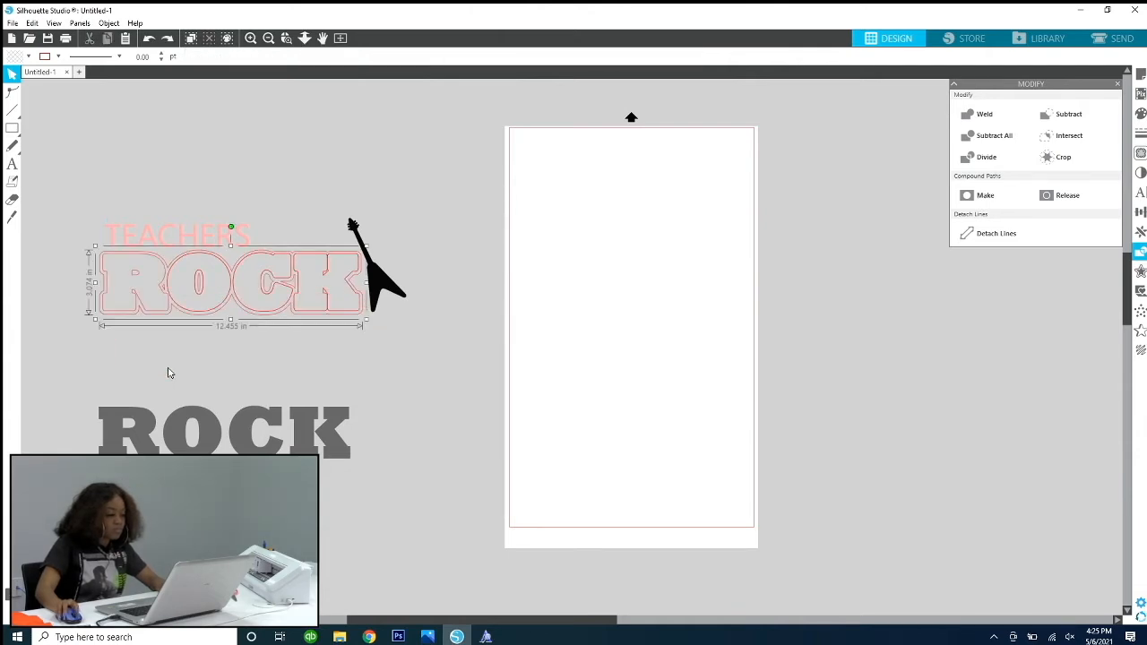
Step: Try to move the inner O outline and the outer ROCK outline down separately, and undo the moves
left_click(166, 336)
left_click_drag(190, 283, 224, 377)
left_click_drag(143, 285, 172, 313)
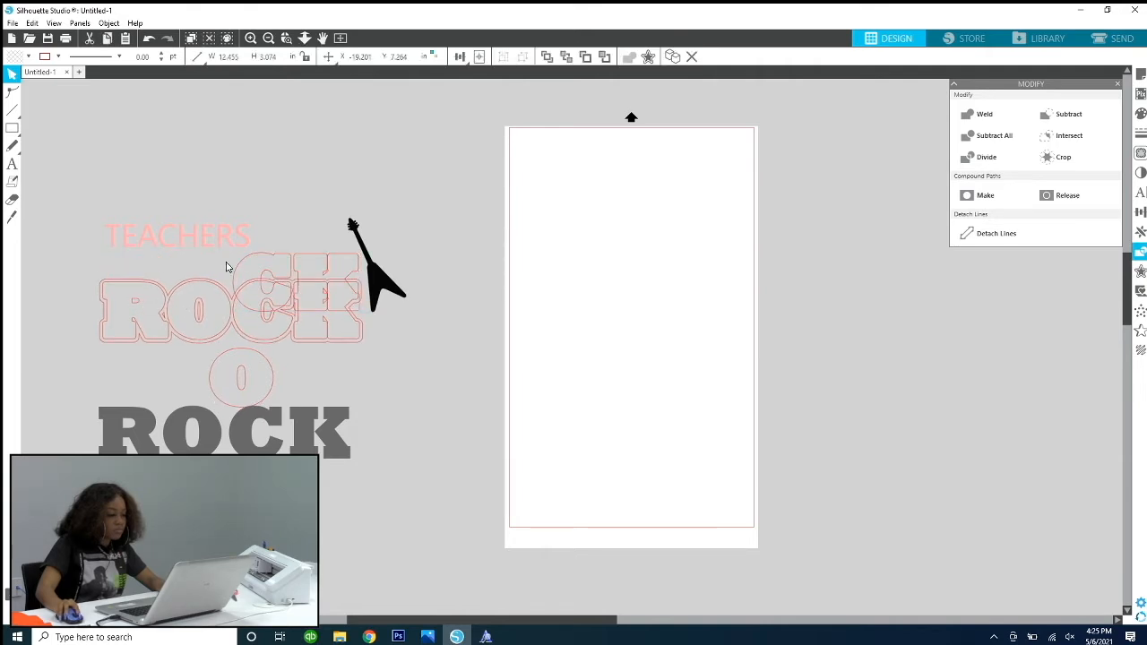
key("ctrl+z")
key("ctrl+z")
key("ctrl+z")
key("ctrl+z")
left_click(11, 74)
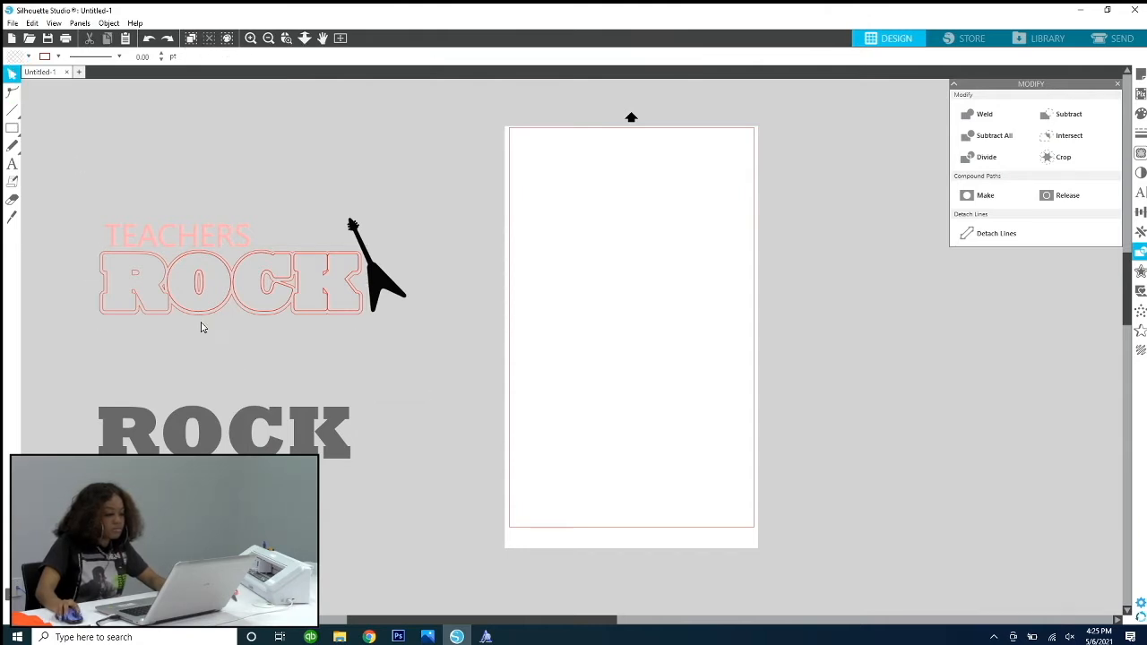
Step: Select individual letter outlines of ROCK, try to move the outlines onto the page, and undo the move
left_click(176, 305)
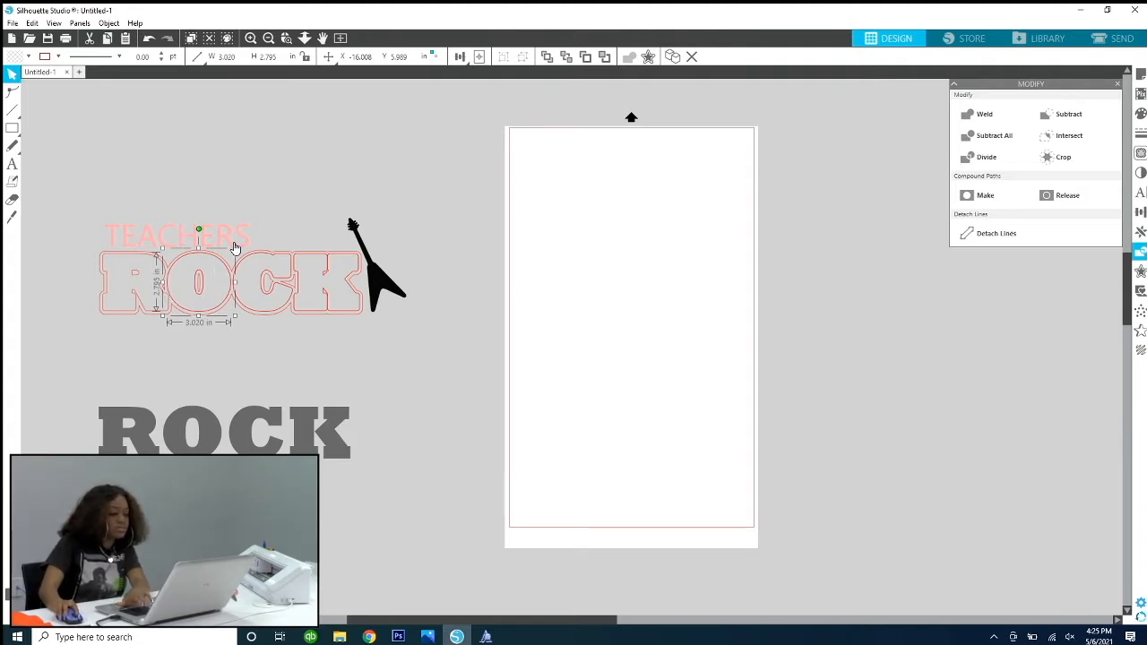
left_click(270, 314)
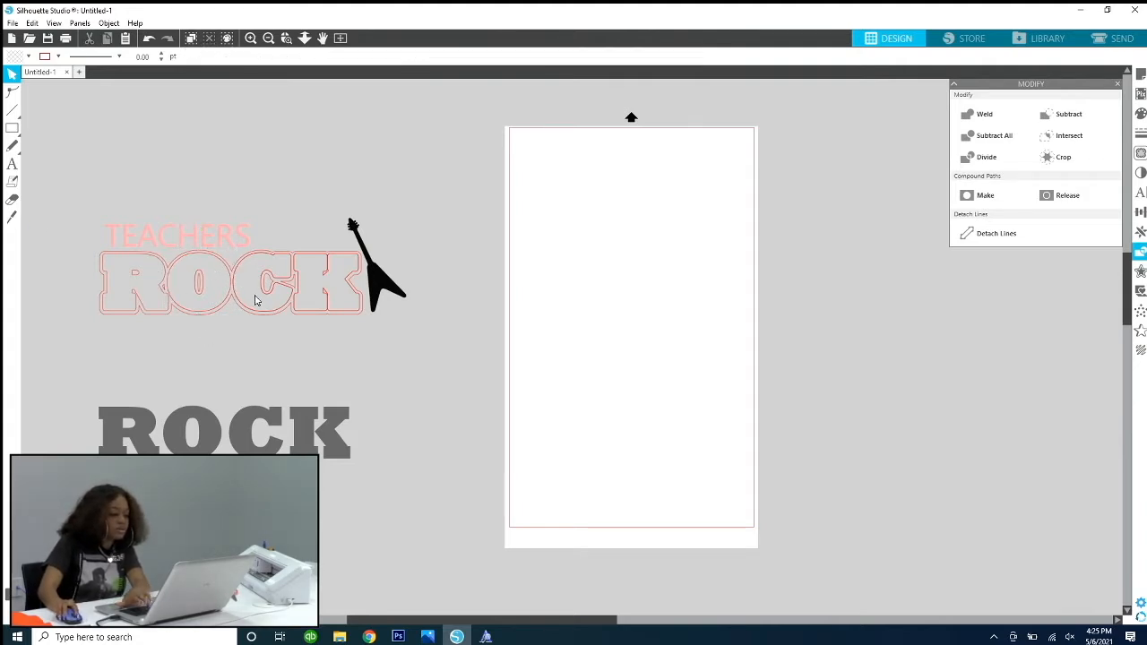
left_click(236, 291)
left_click(236, 292)
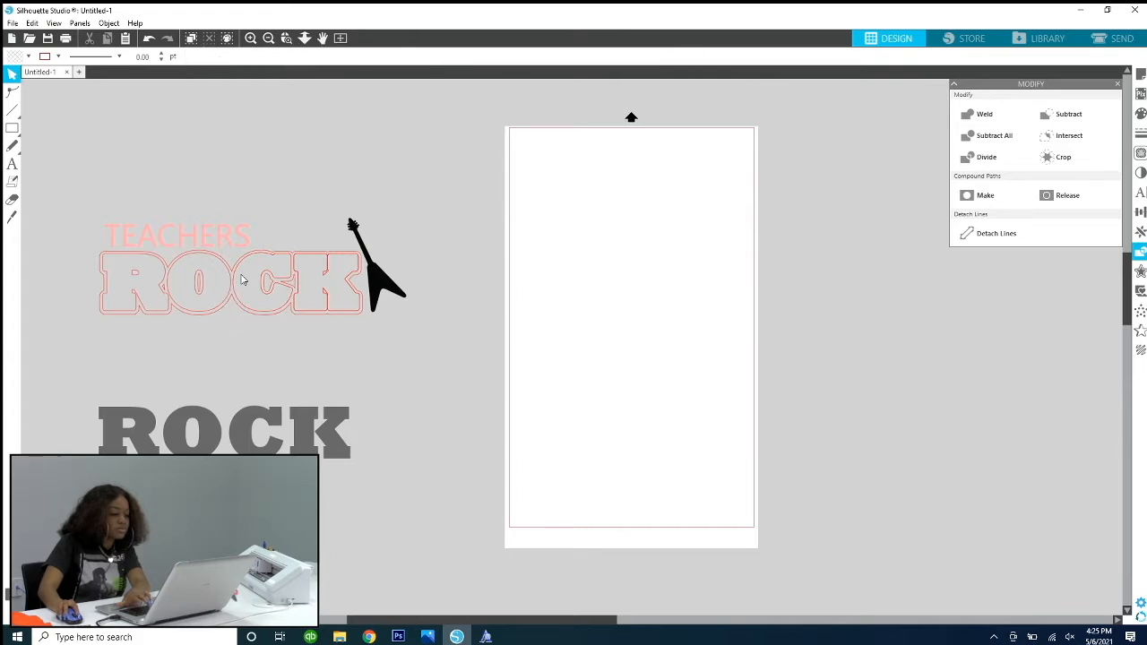
left_click(299, 289)
left_click(299, 290)
left_click_drag(332, 317, 680, 448)
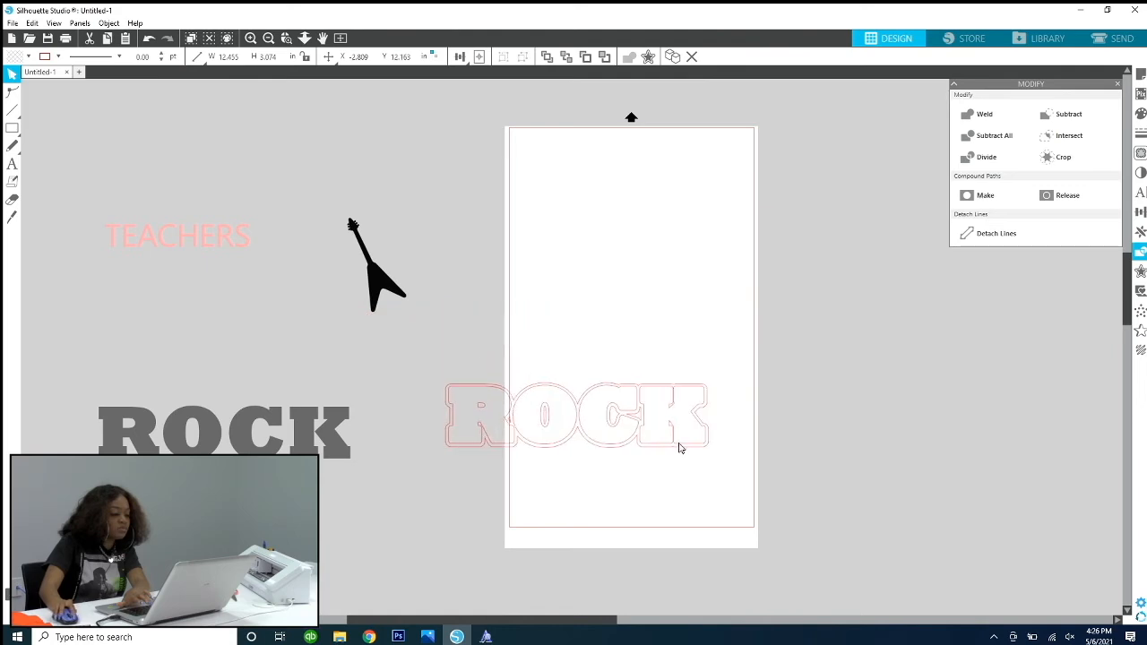
key("ctrl+z")
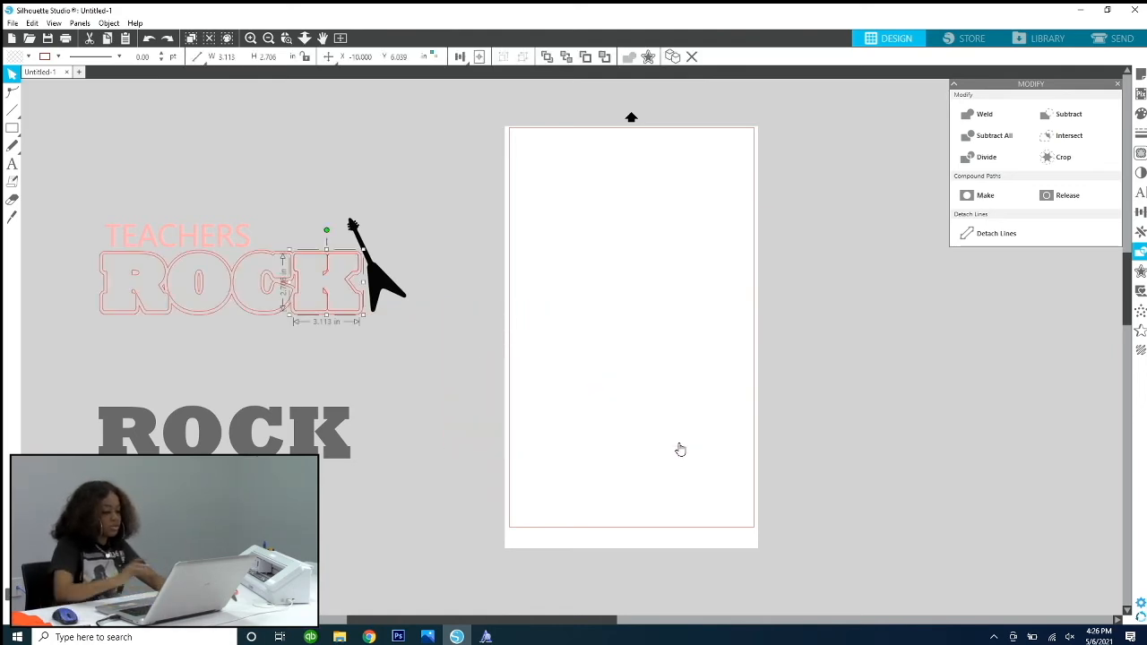
left_click(681, 448)
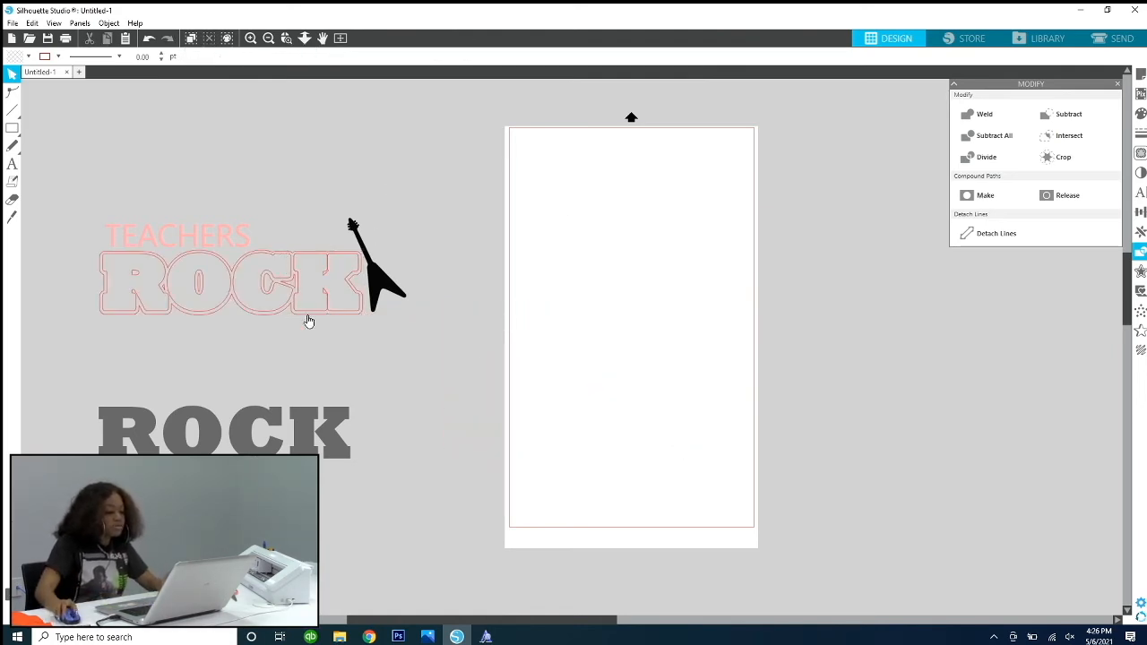
Step: Move the gray ROCK text back up over its offset outlines
left_click_drag(305, 434, 312, 285)
left_click(154, 311)
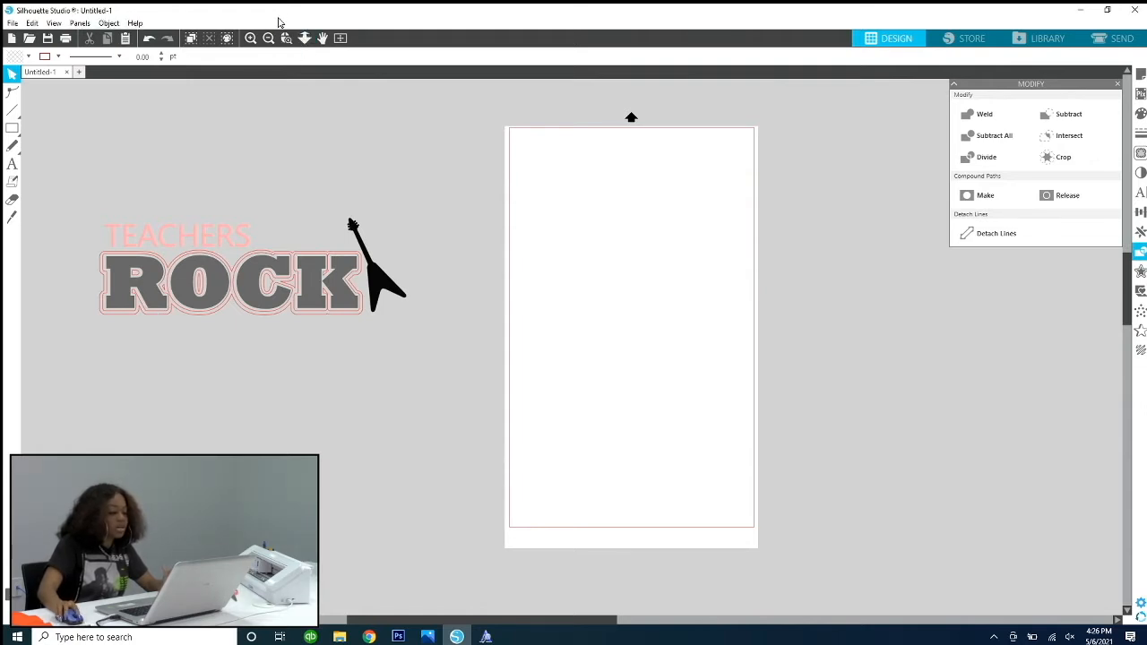
Step: Move the gray ROCK text up above TEACHERS, clear of its offset outlines
left_click(285, 37)
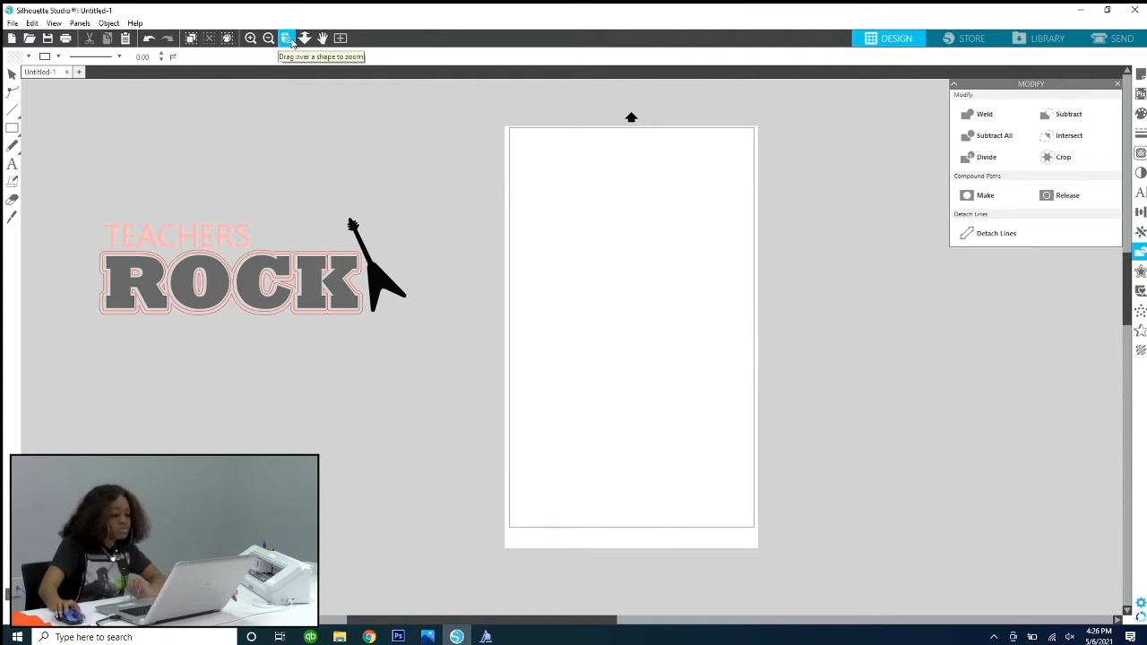
left_click_drag(490, 370, 408, 328)
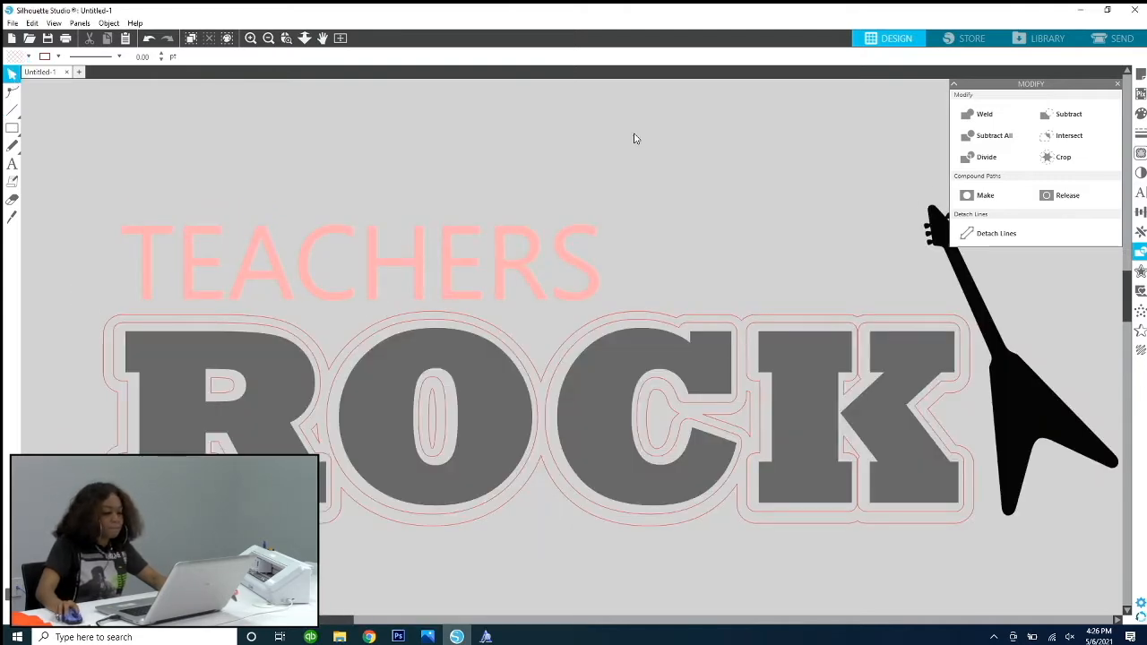
left_click(955, 87)
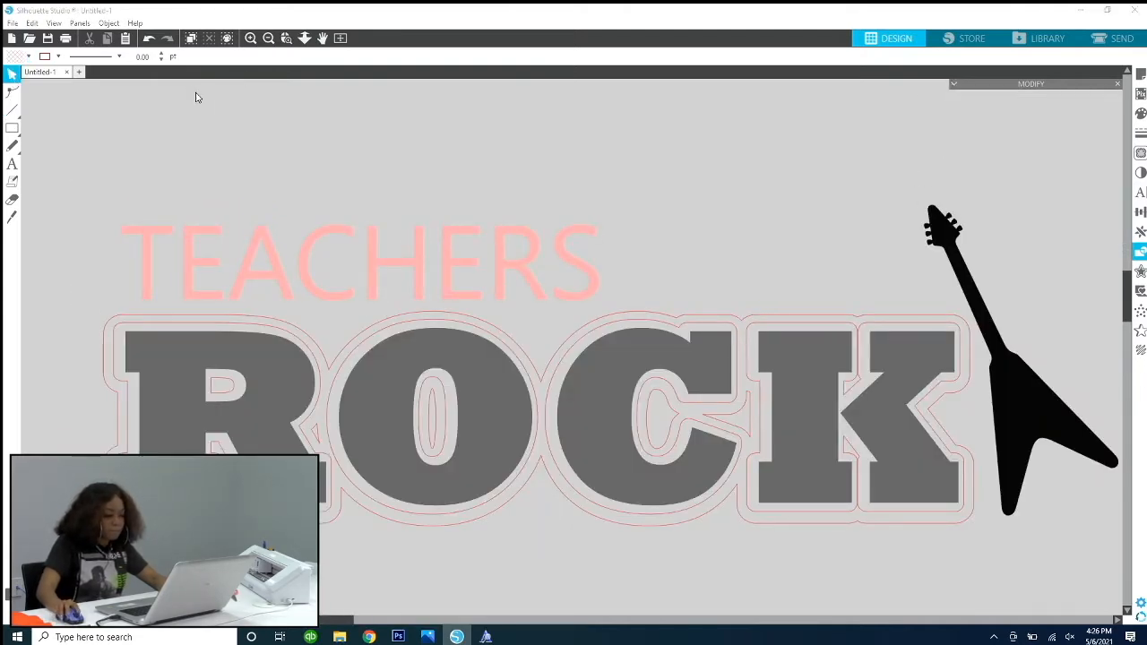
double_click(115, 331)
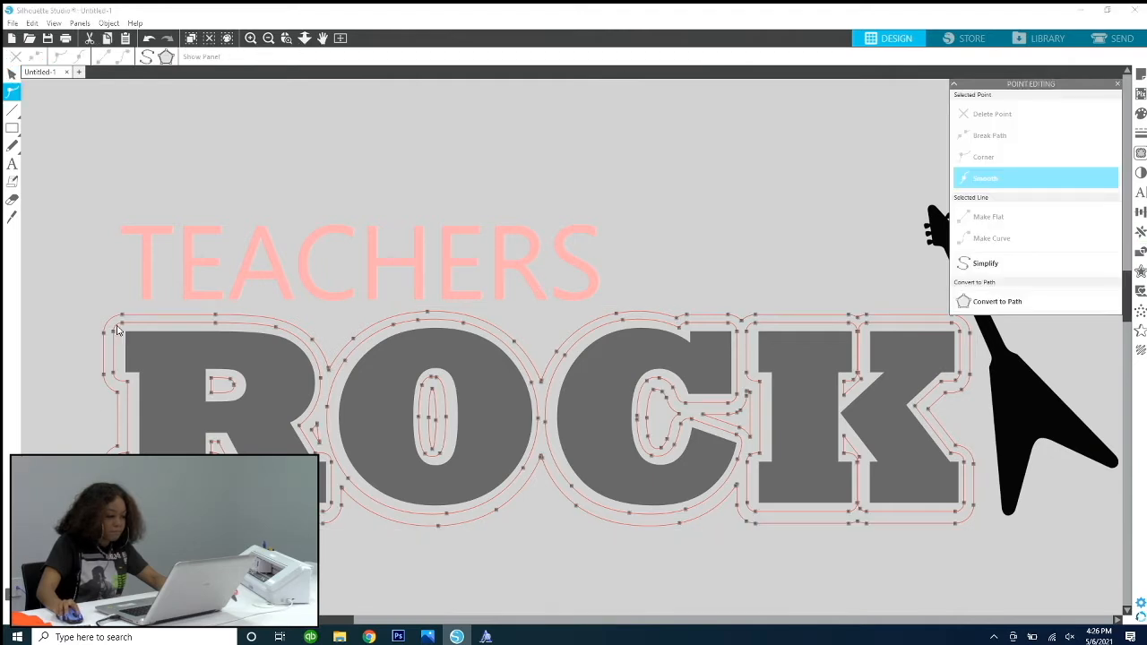
left_click(87, 262)
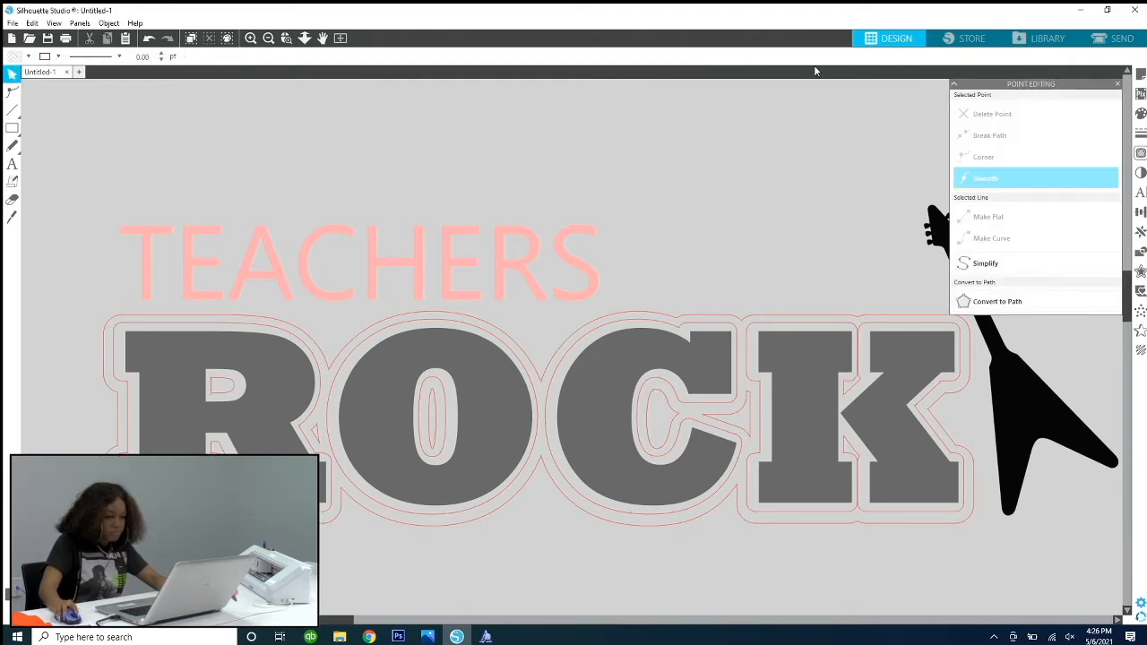
left_click(955, 87)
left_click_drag(910, 474, 557, 132)
Step: Release the compound path of the ROCK outline
left_click(734, 330)
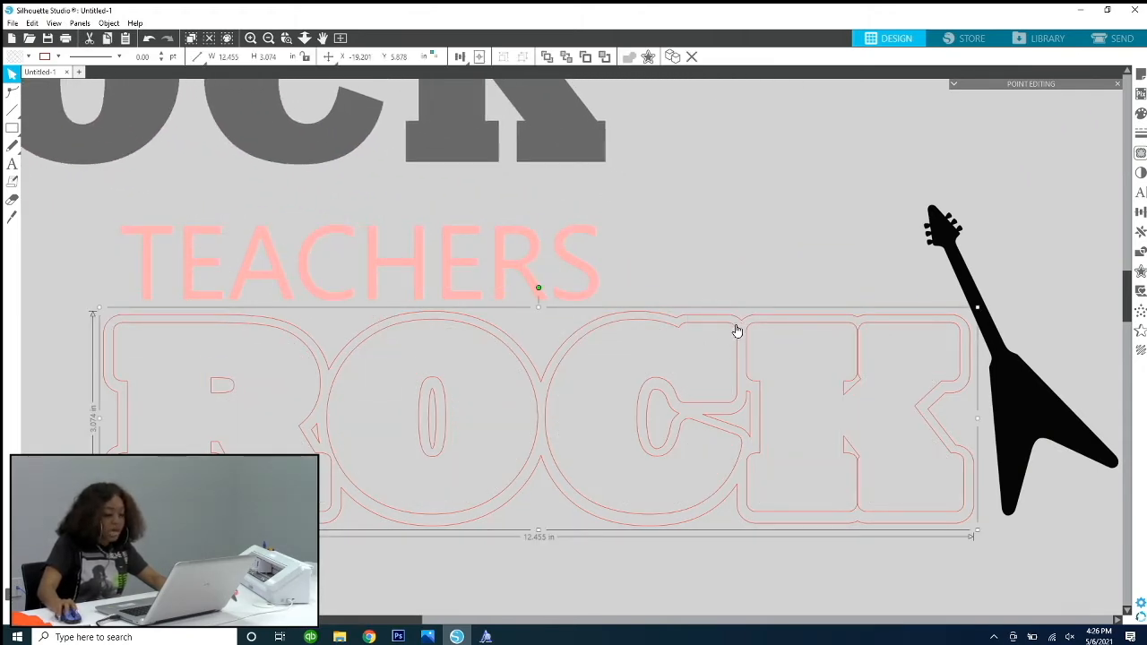
right_click(733, 319)
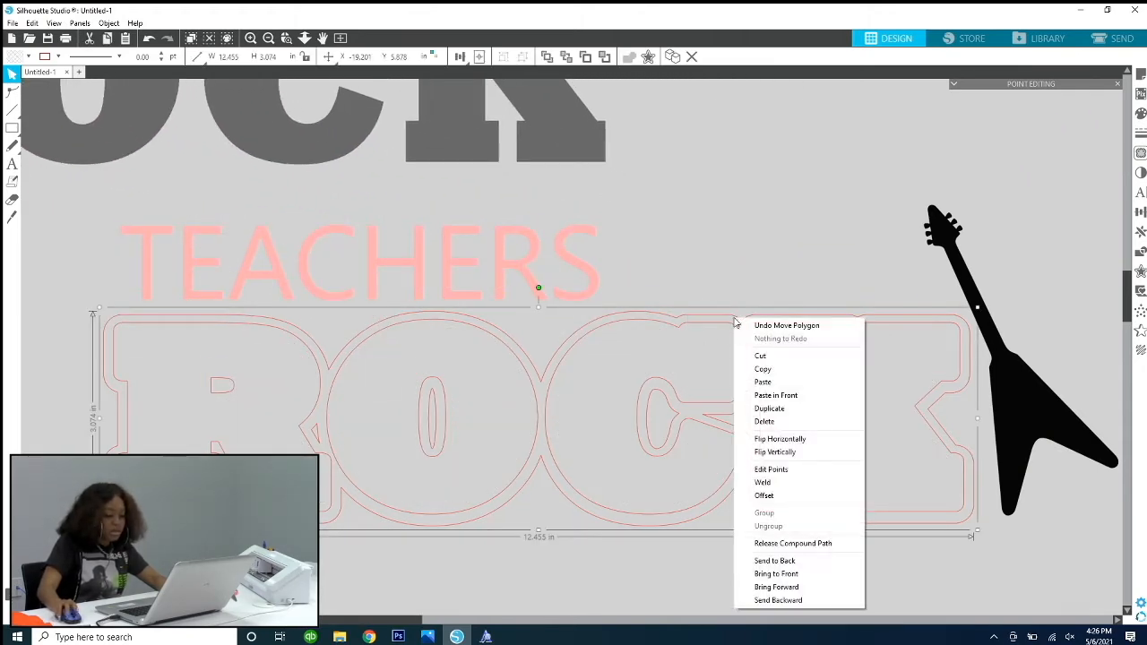
left_click(818, 544)
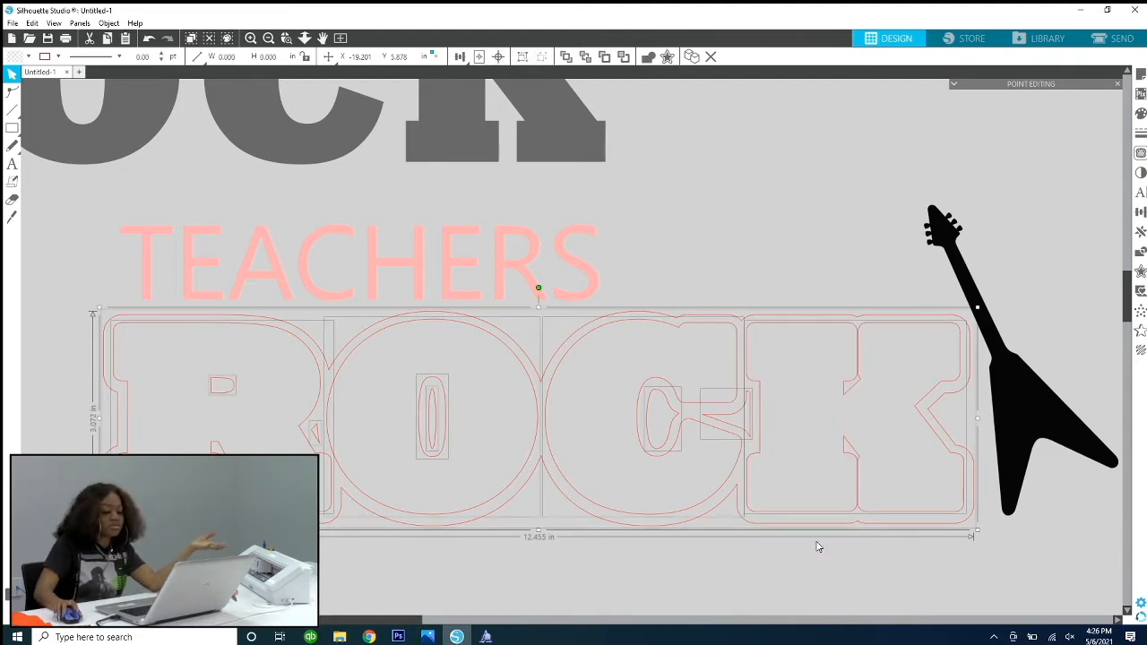
left_click(688, 246)
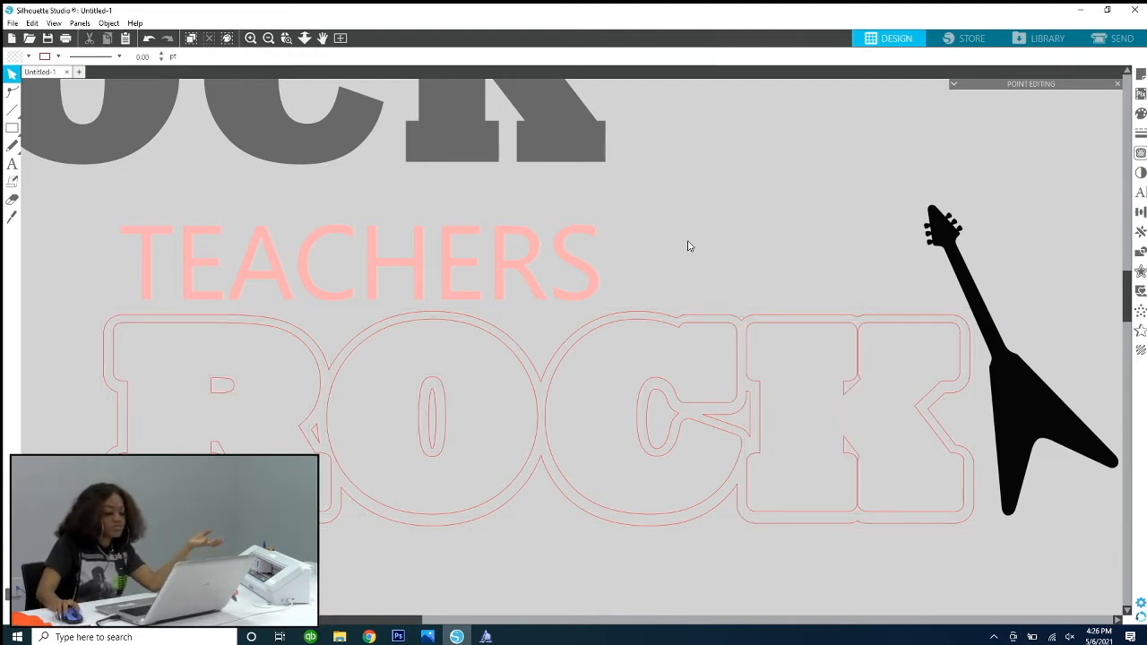
Step: Try deleting the inner outline of the R and restore it
left_click(317, 380)
key("Delete")
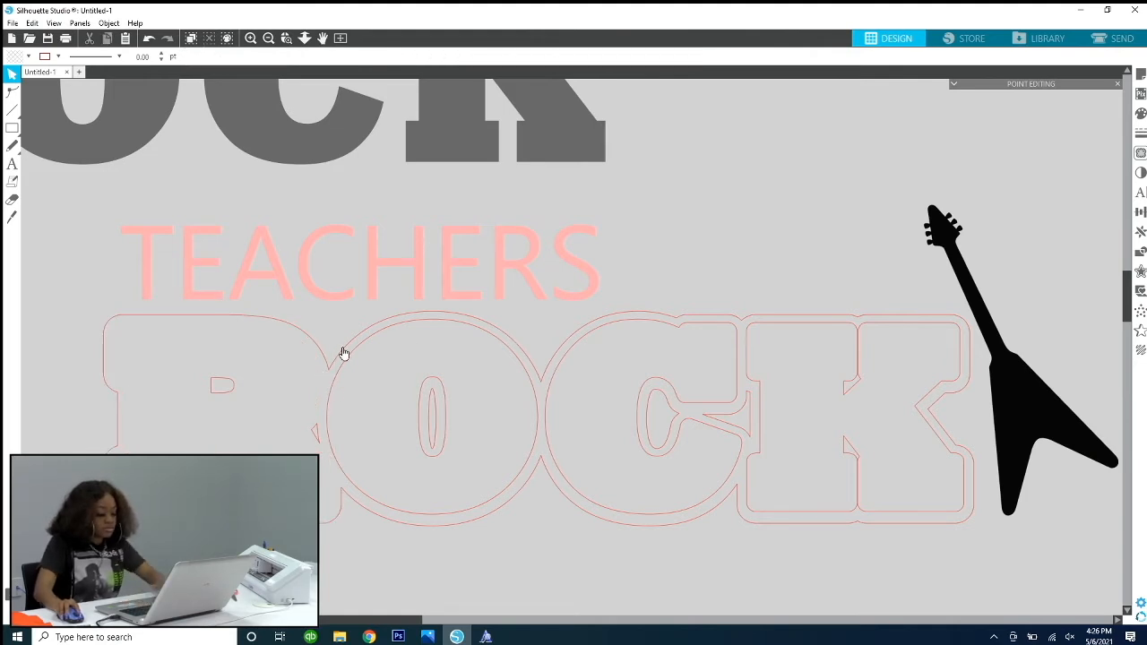
left_click(342, 357)
left_click(88, 369)
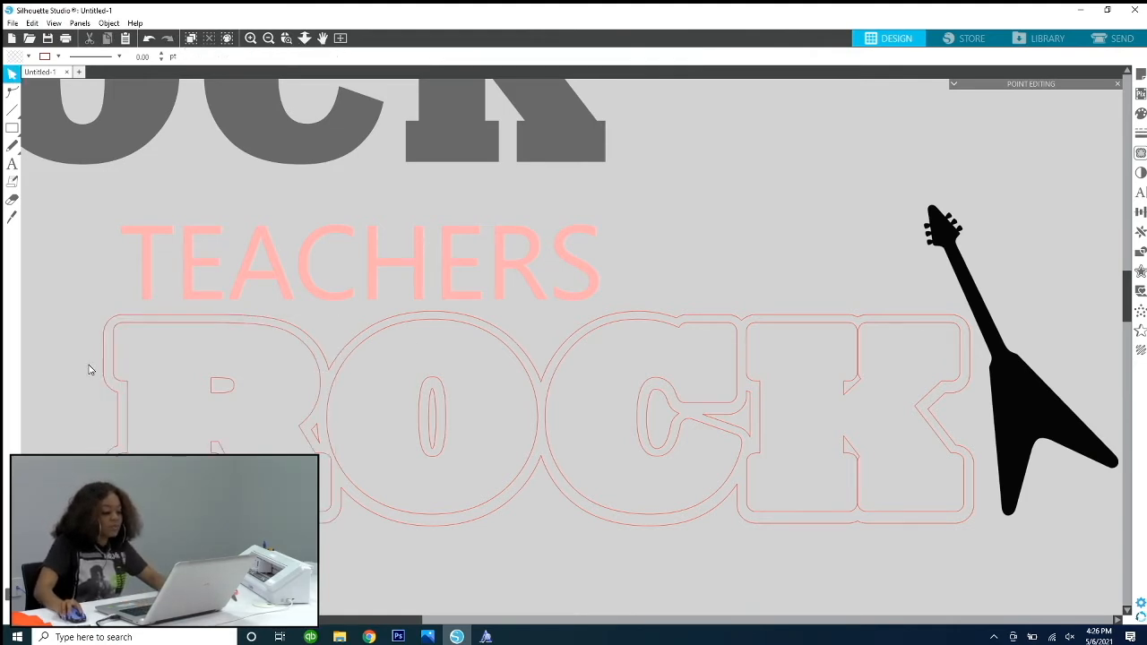
Step: Select all the released ROCK outline pieces and divide them
left_click_drag(212, 376, 842, 560)
left_click_drag(952, 544, 982, 540)
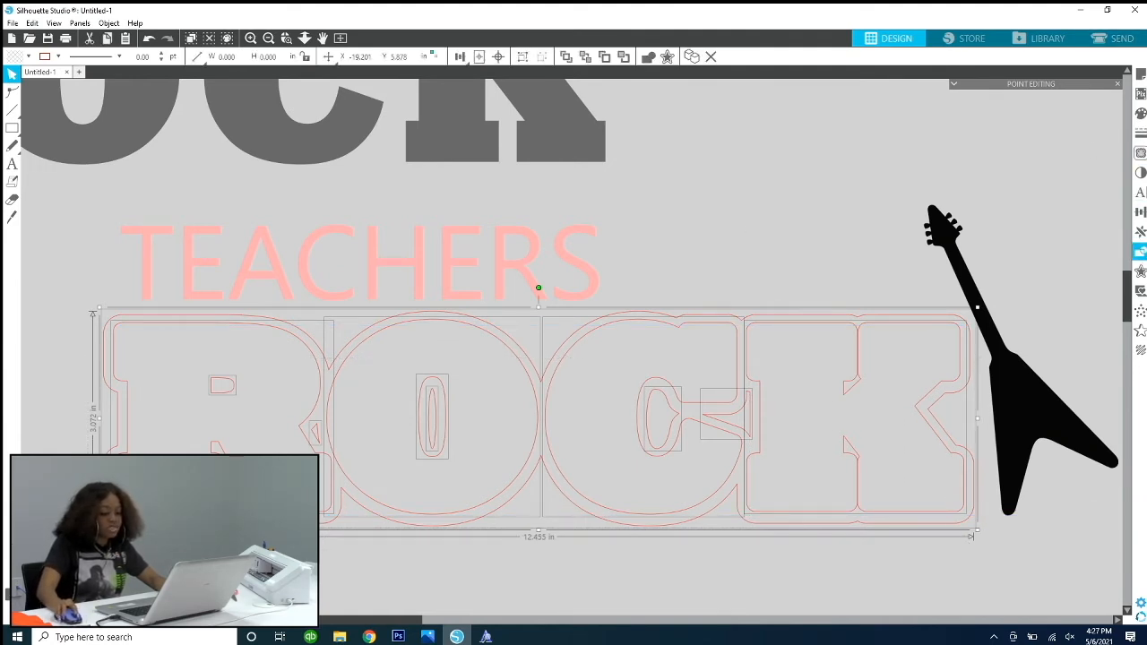
left_click(1141, 232)
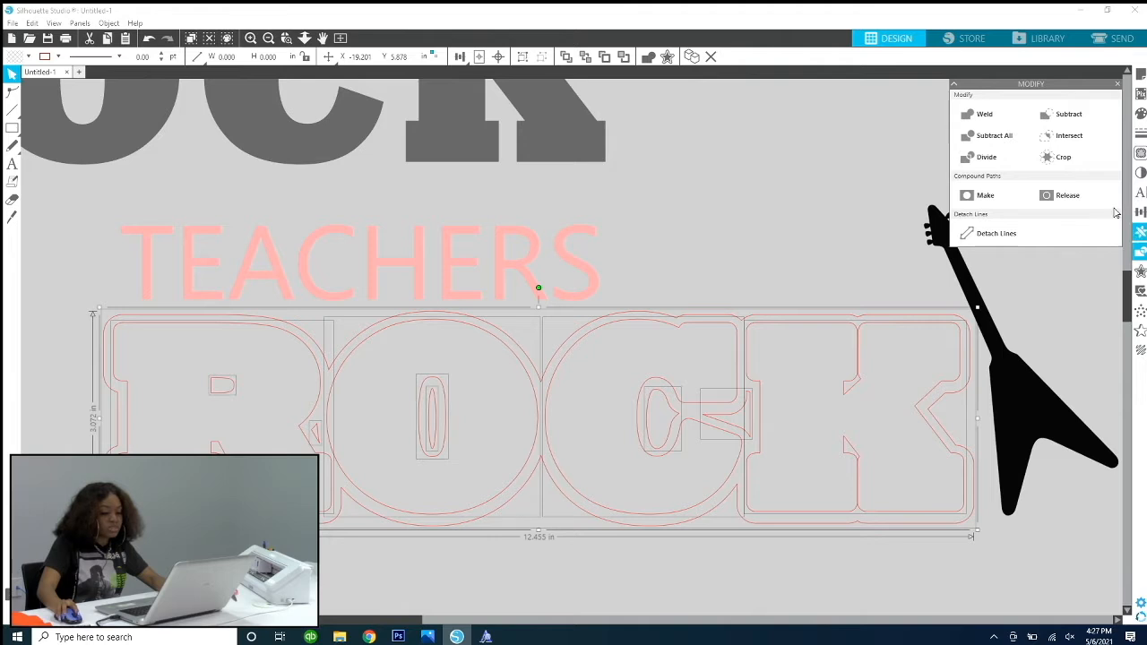
left_click(994, 156)
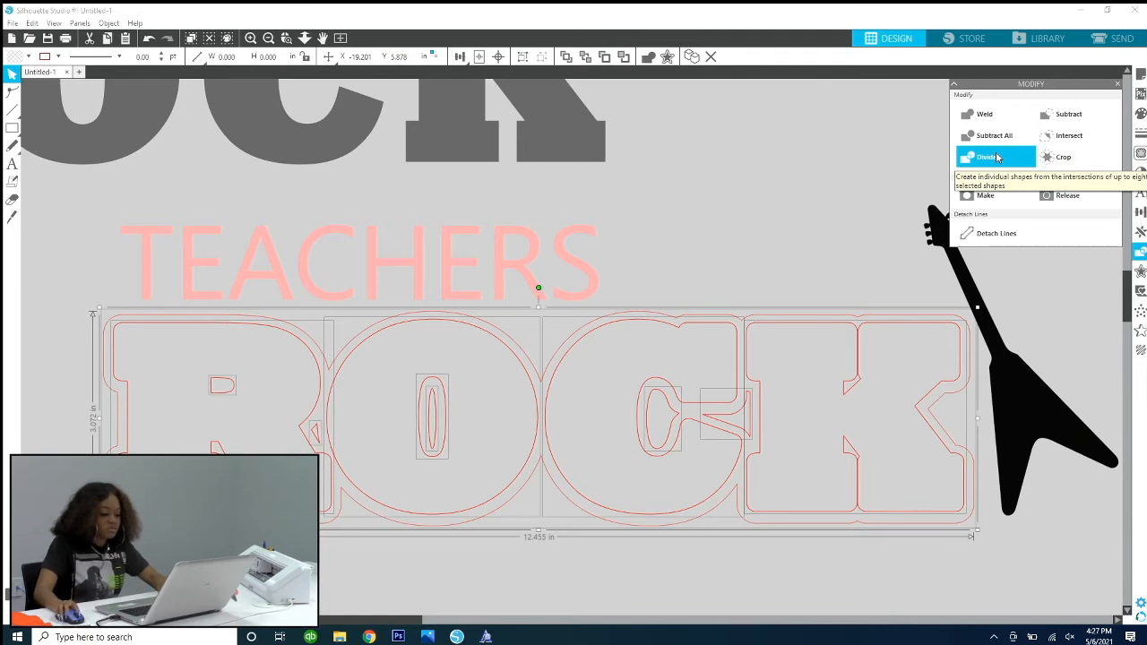
left_click(828, 210)
Step: Try selecting and moving the R outline, and undo back to the unreleased ROCK compound path
left_click(319, 372)
left_click_drag(293, 395, 318, 370)
key("ctrl+z")
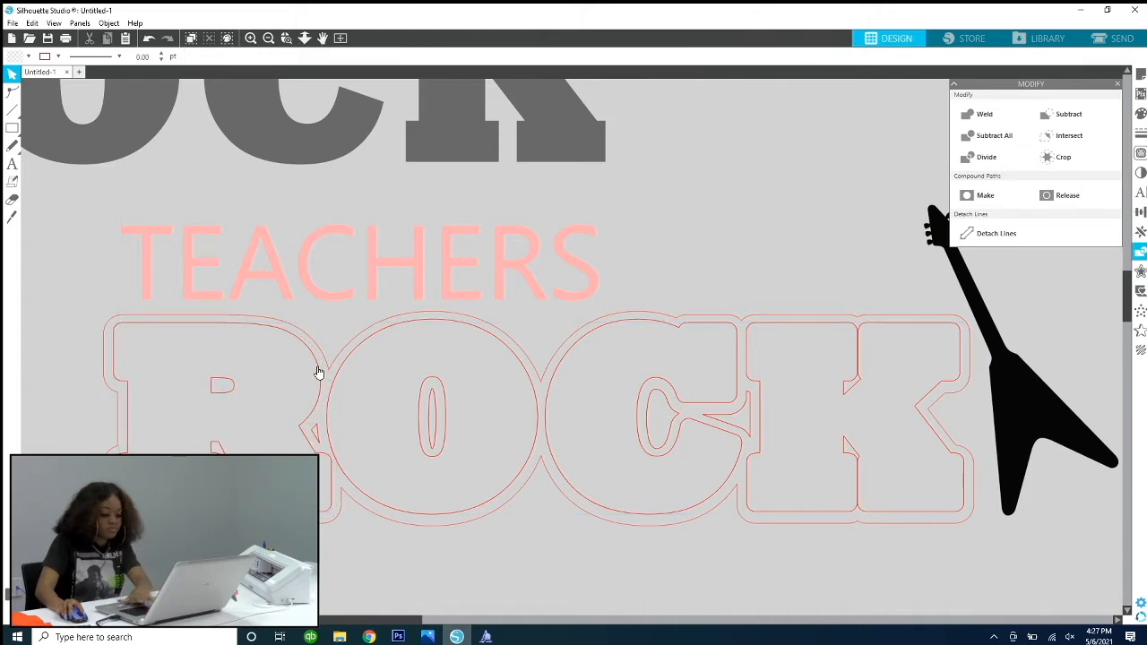
left_click(318, 371)
key("ctrl+z")
key("ctrl+z")
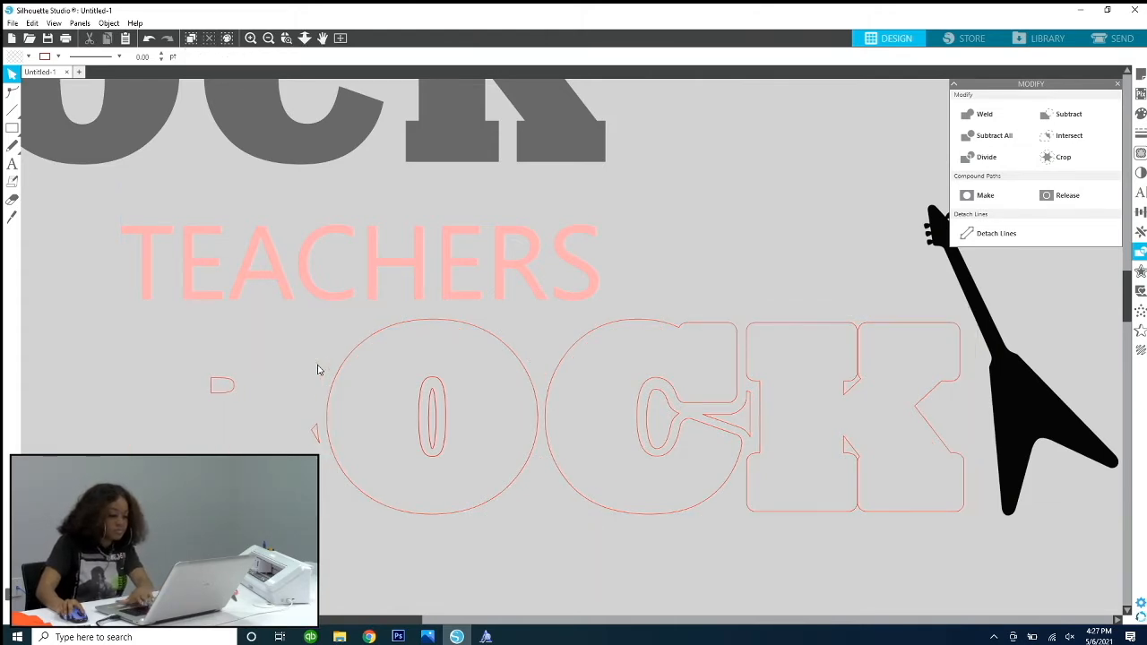
key("ctrl+z")
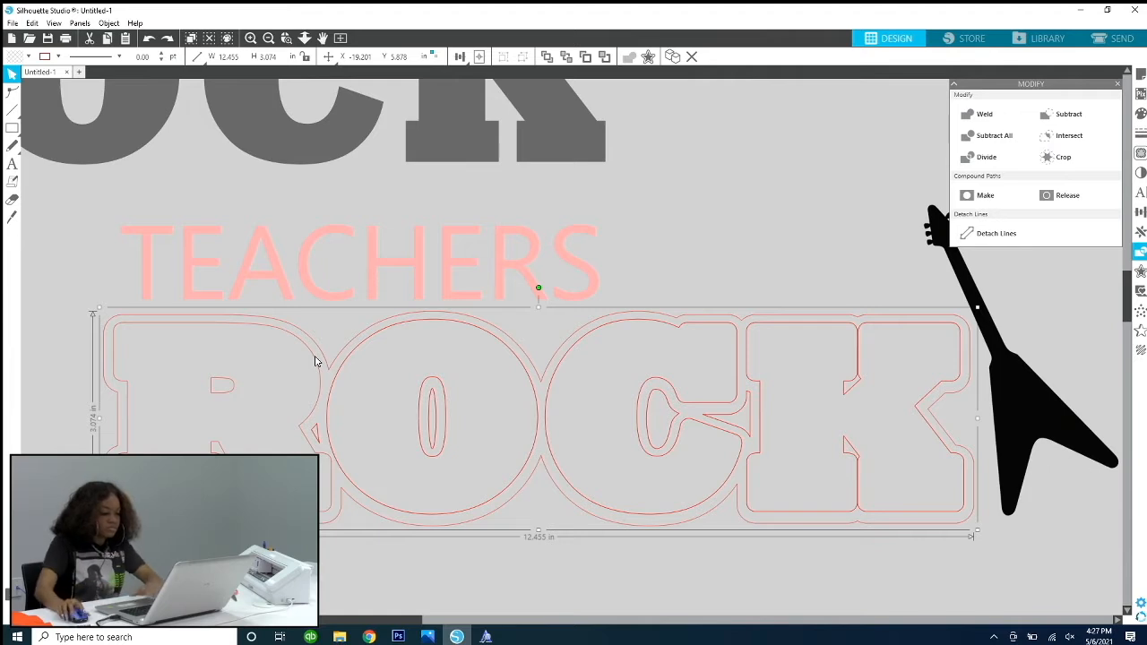
Step: Delete the wider of the two nested ovals in the centre of the O outline, keeping the narrow one
left_click(349, 333)
left_click(350, 356)
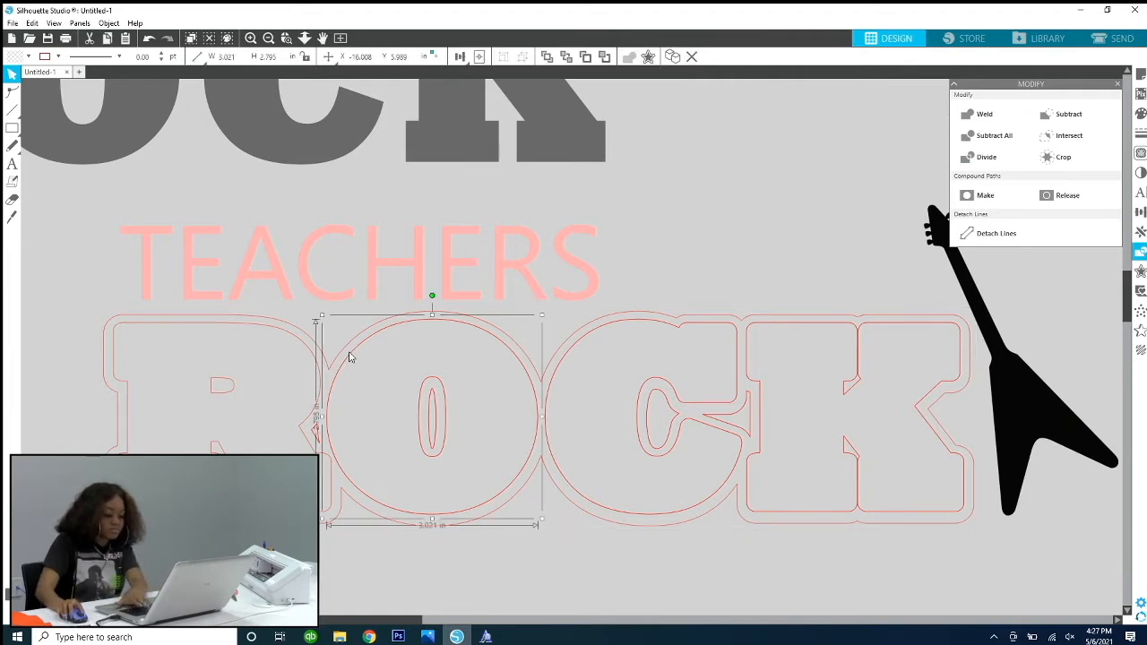
left_click(468, 374)
left_click(549, 390)
left_click(516, 405)
left_click(445, 431)
key("Delete")
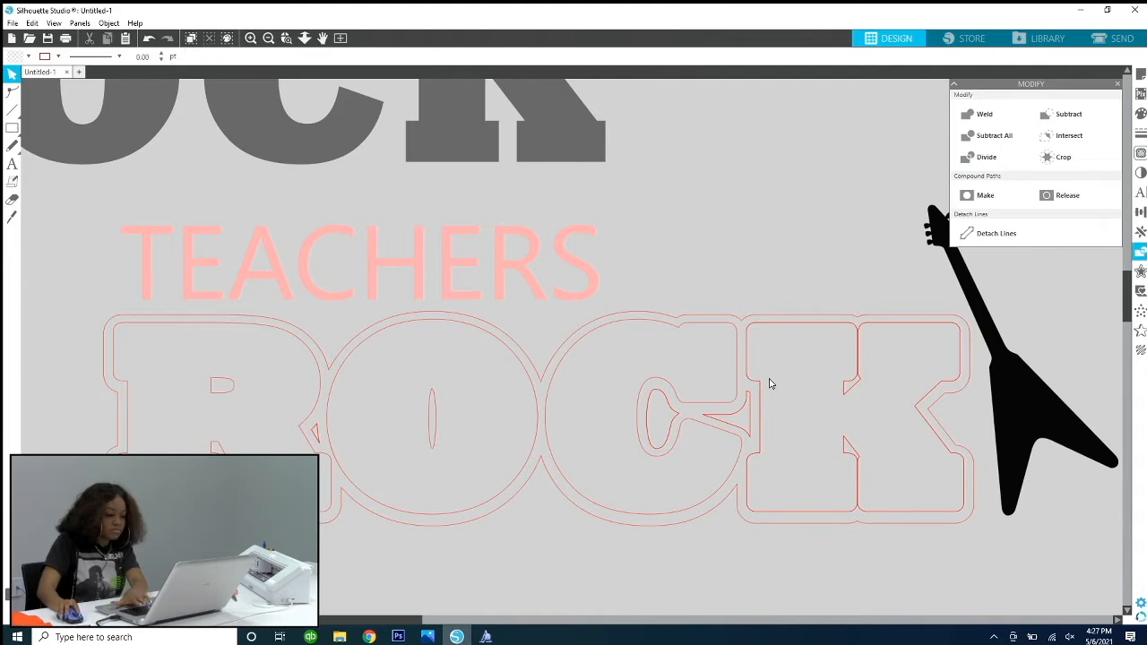
Step: Try moving the main ROCK outline away from its small inner pieces, and undo the move
left_click(758, 410)
left_click(760, 413)
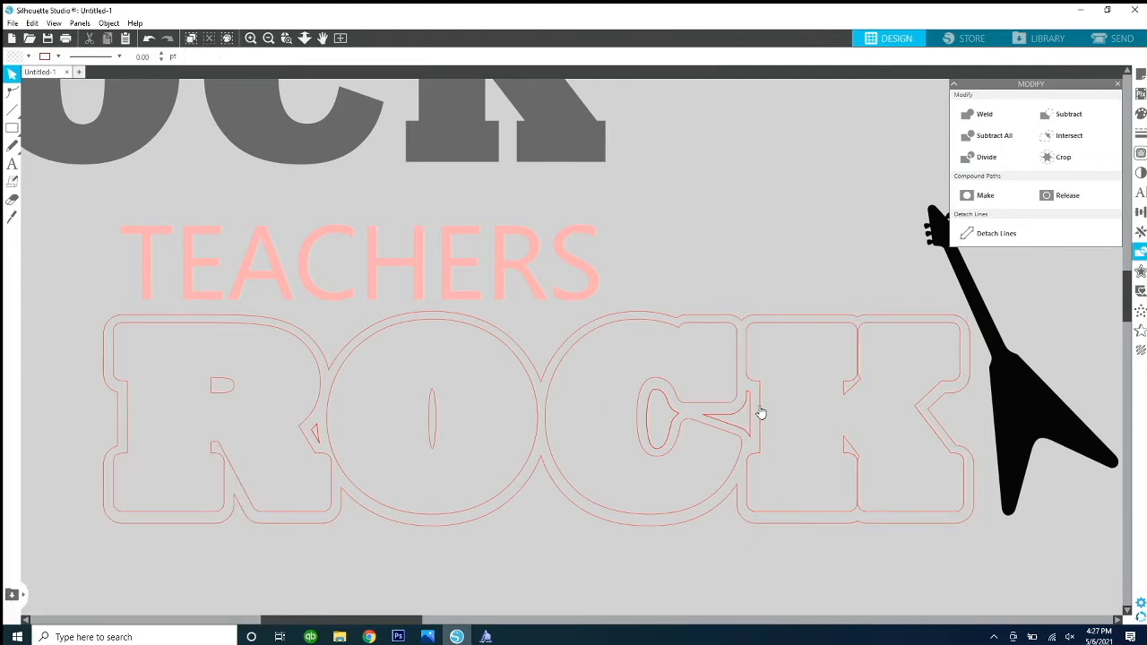
left_click(664, 455)
left_click(659, 460)
left_click(653, 456)
left_click(747, 511)
left_click_drag(747, 512, 806, 337)
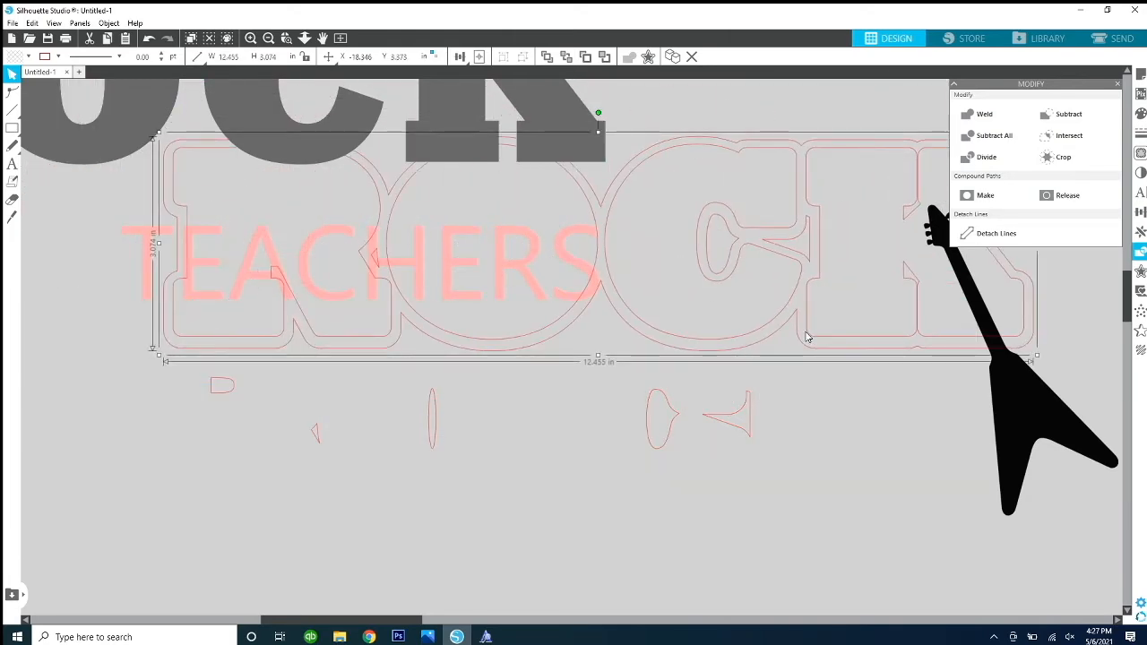
key("ctrl+z")
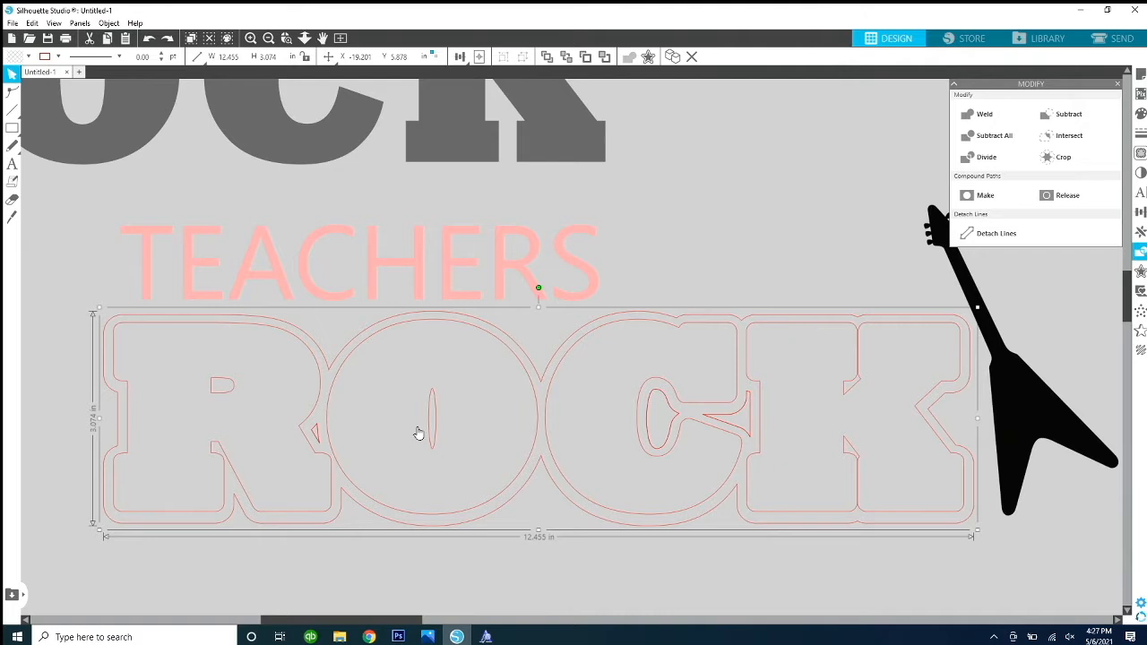
Step: Make all the ROCK outline pieces one compound path and move the grey ROCK text on top of it
left_click_drag(62, 329, 944, 584)
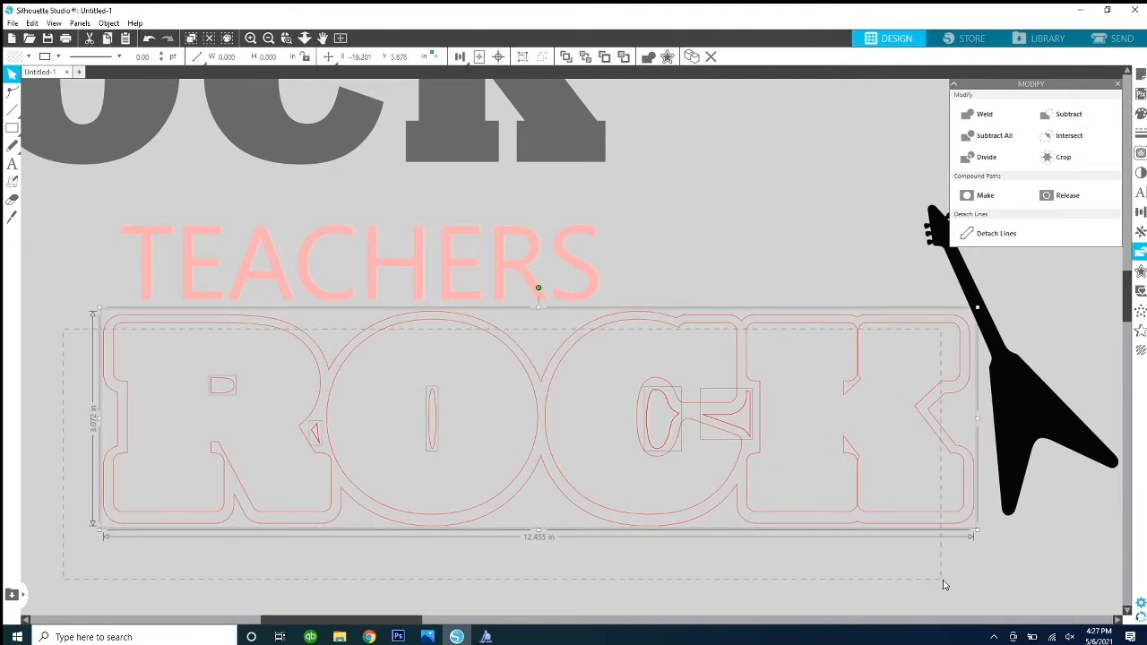
key("ctrl+e")
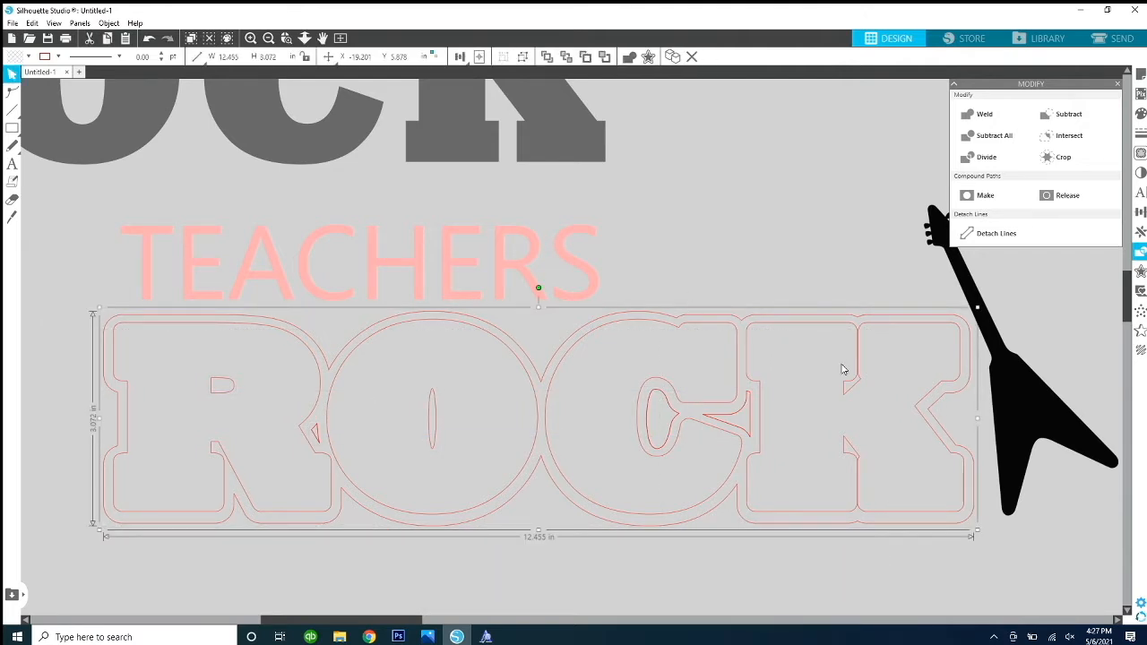
left_click_drag(288, 109, 651, 432)
left_click(694, 218)
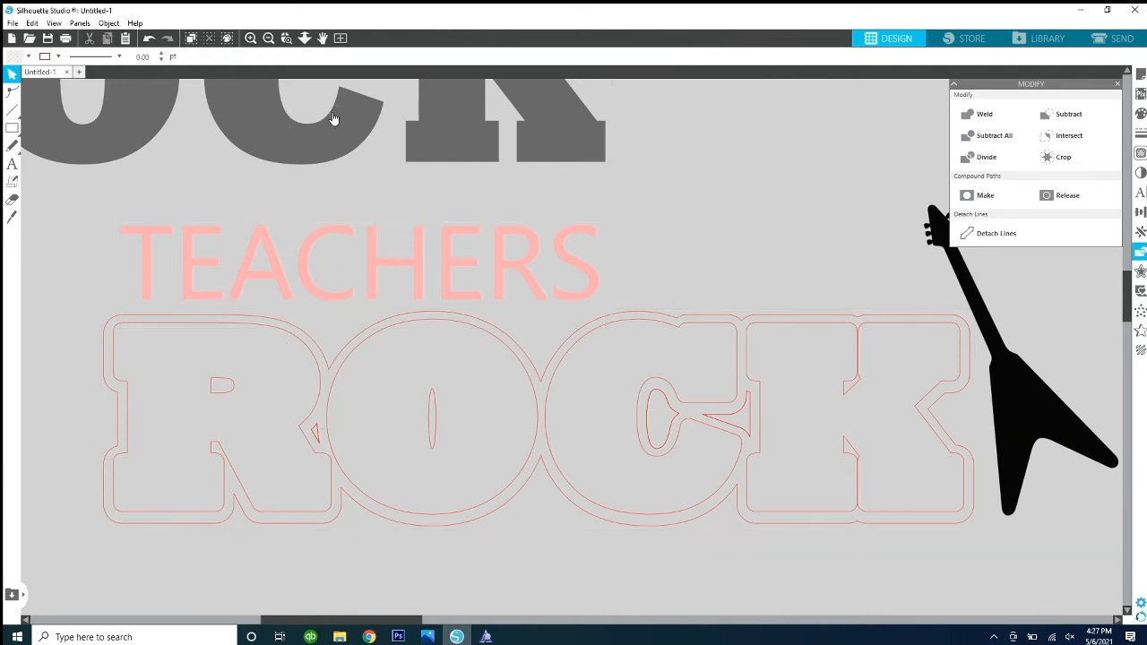
left_click_drag(266, 113, 617, 442)
left_click(80, 321)
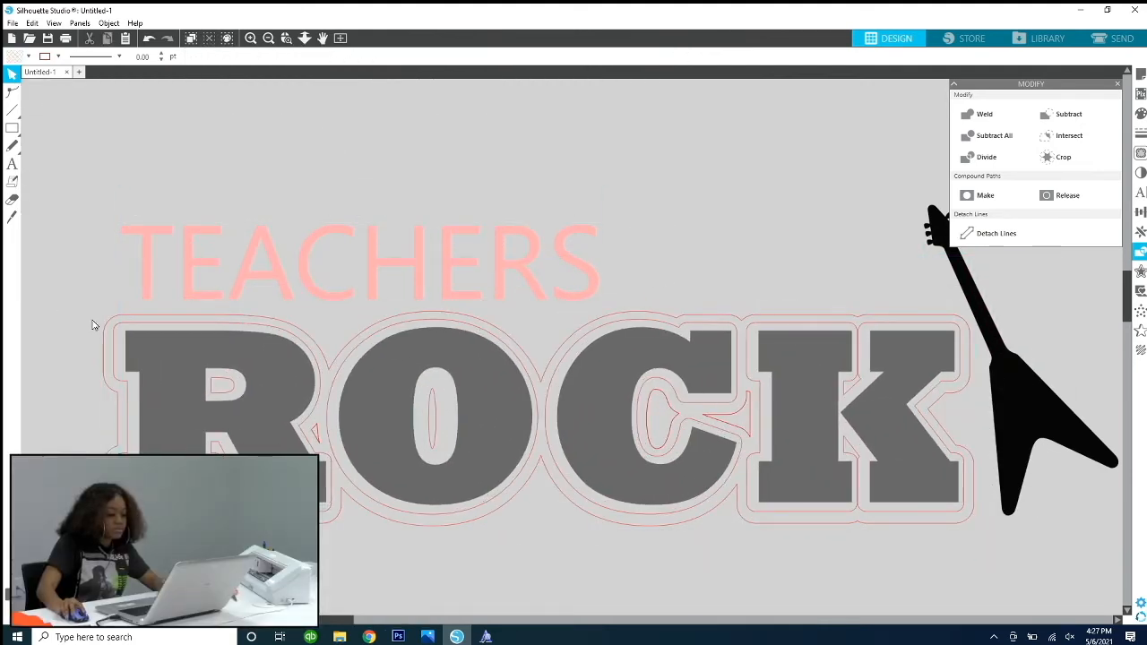
Step: Set both the line colour and the fill colour of the ROCK outline to black
left_click(107, 333)
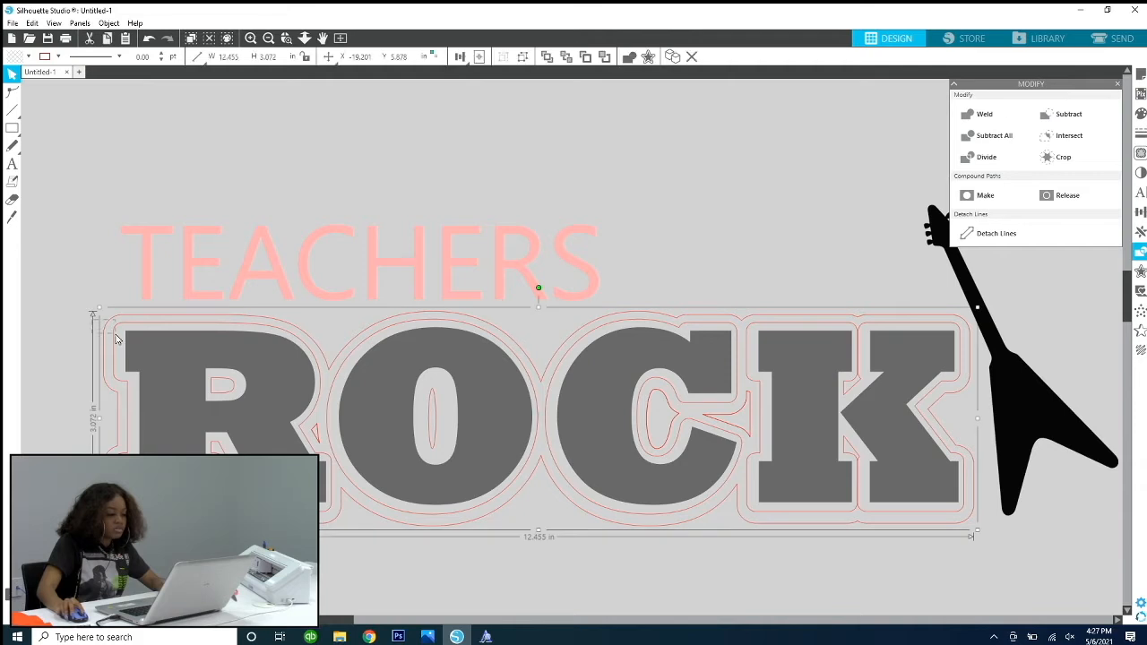
left_click(55, 57)
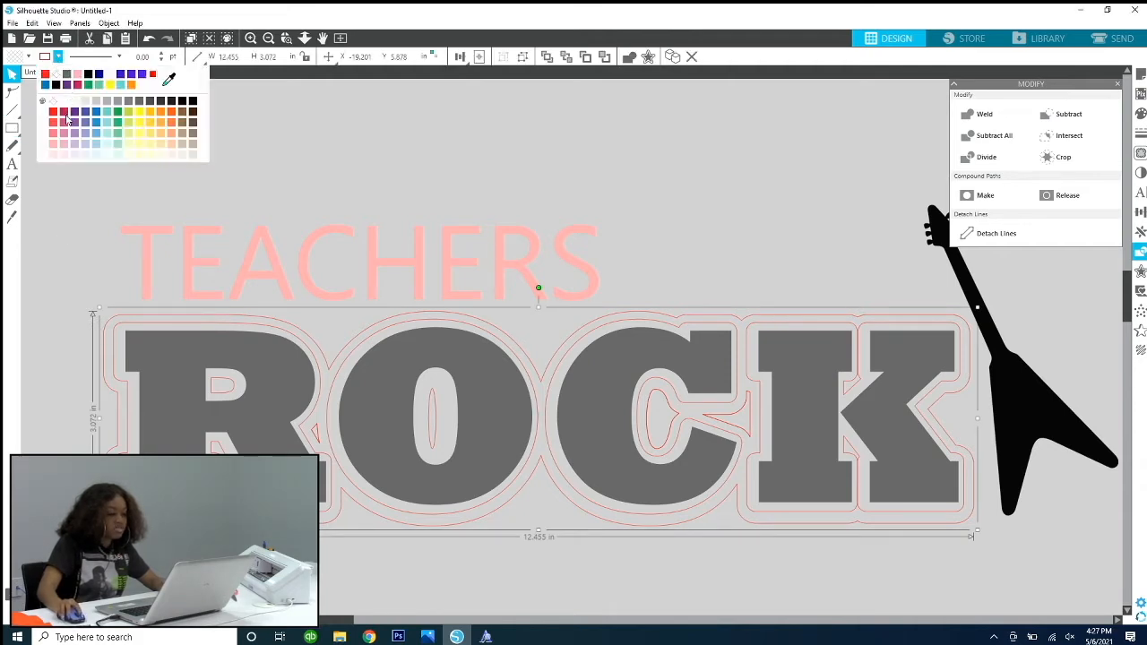
left_click(59, 92)
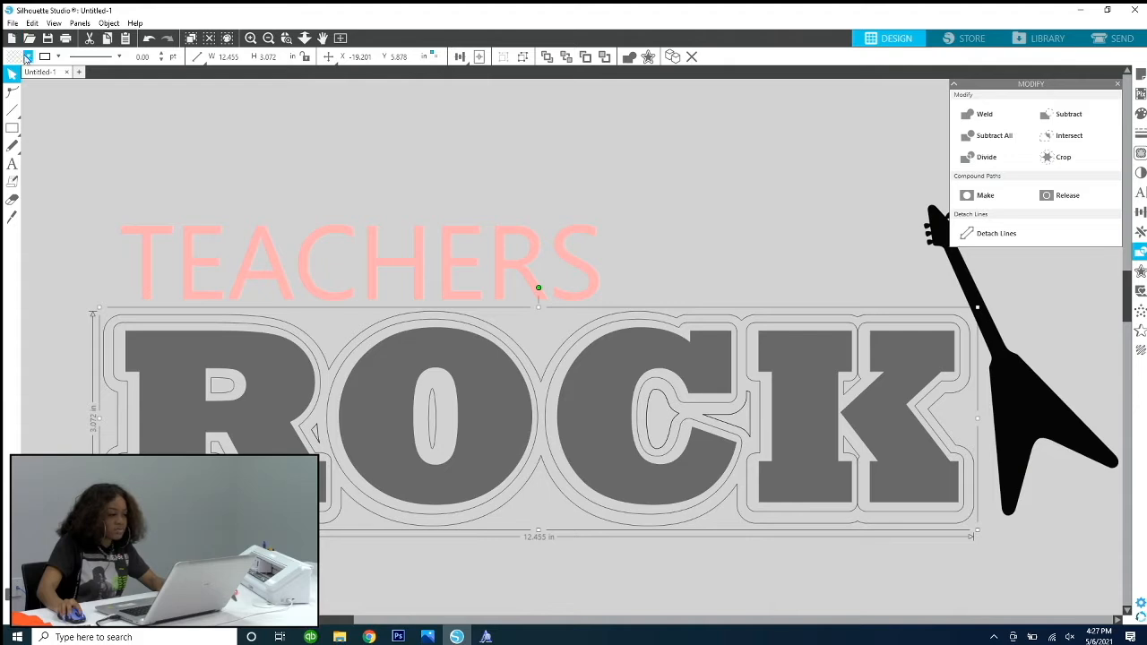
left_click(28, 56)
left_click(15, 74)
left_click(425, 197)
key("ctrl+minus")
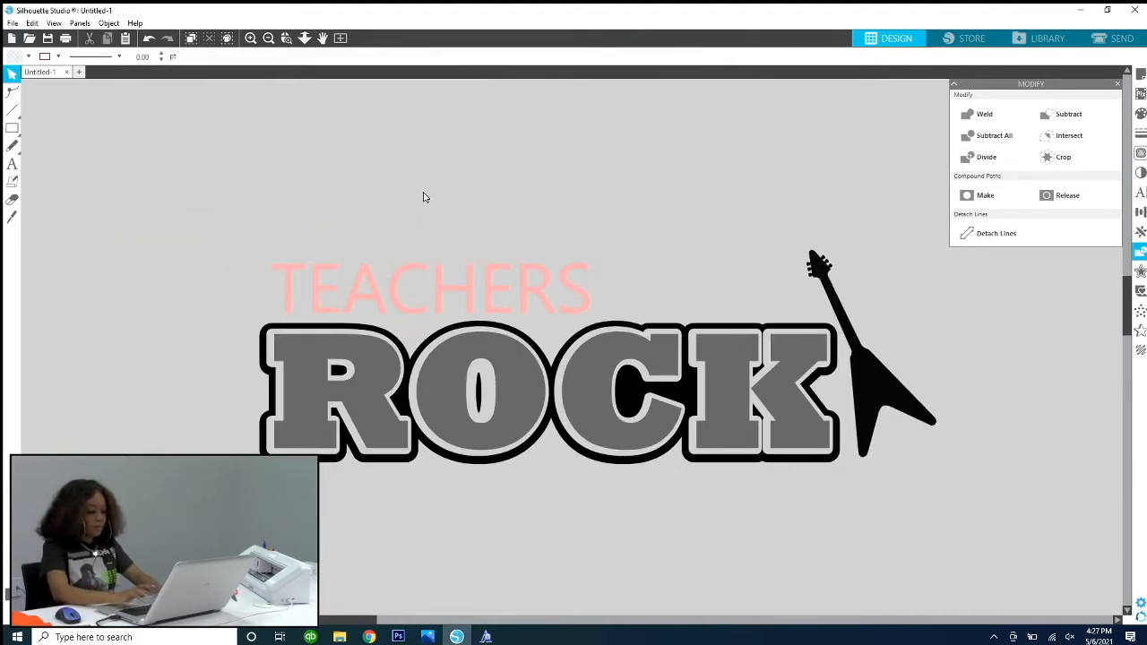
Step: Try to centre the grey ROCK text and its black outline on each other with the Center and middle alignment options
left_click(353, 387)
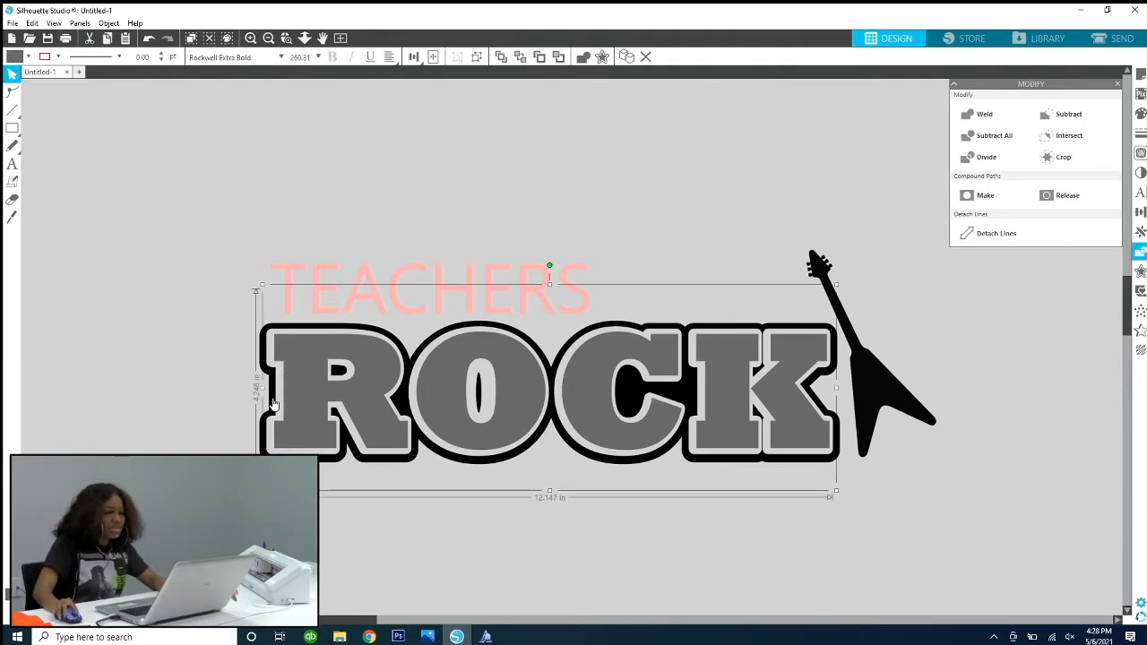
left_click(583, 461, "shift")
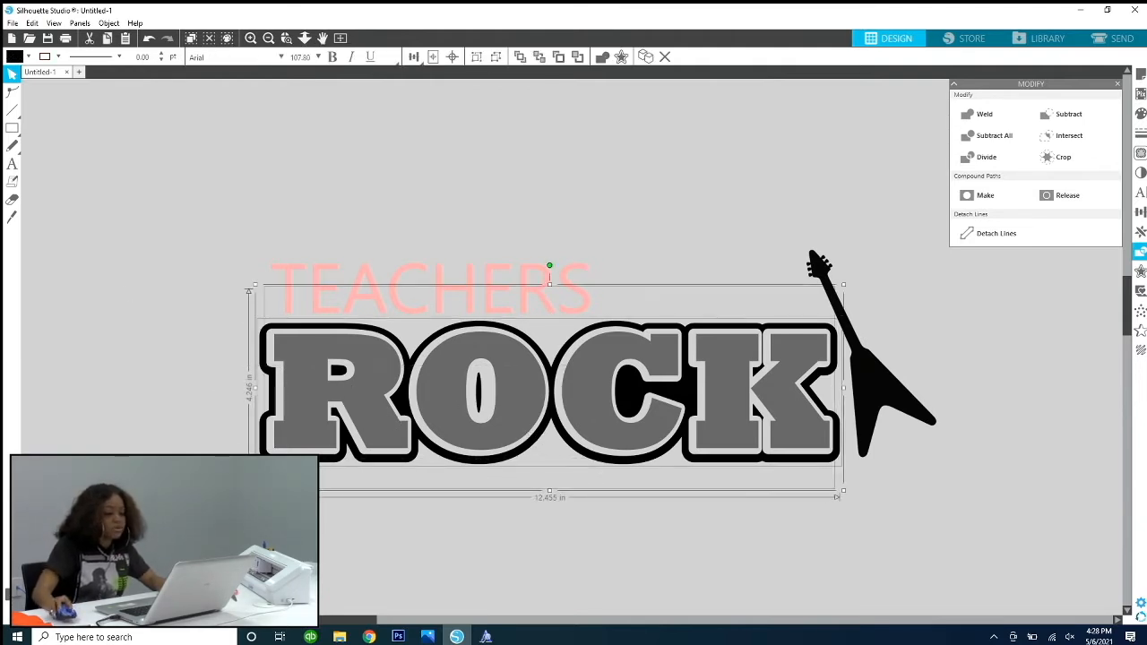
left_click(454, 56)
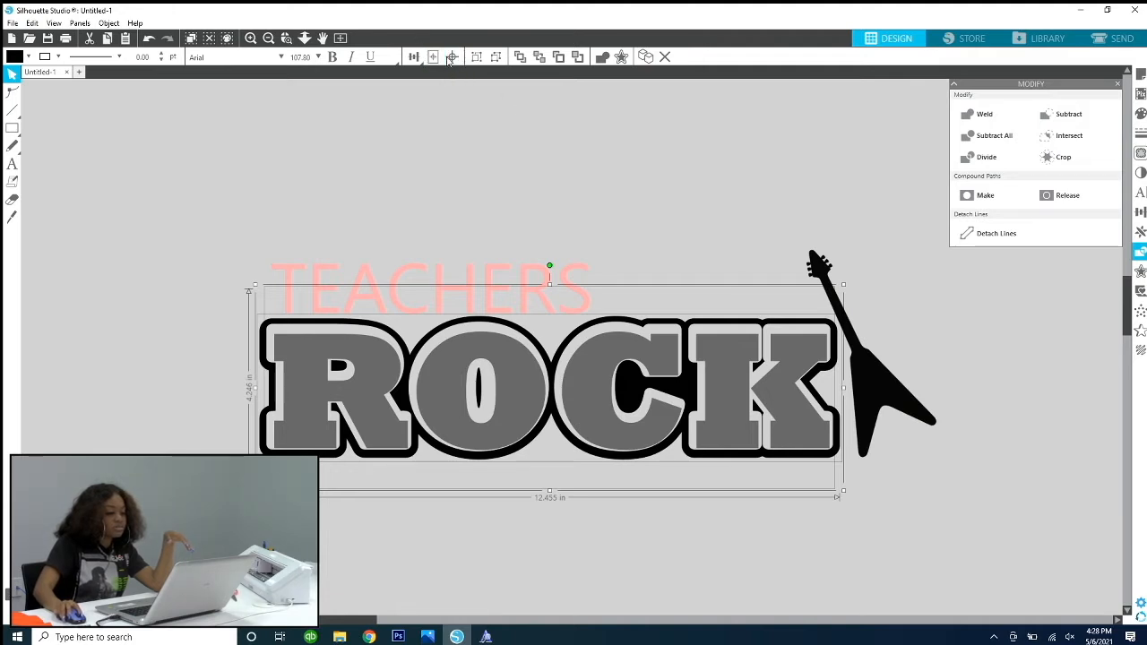
left_click(413, 58)
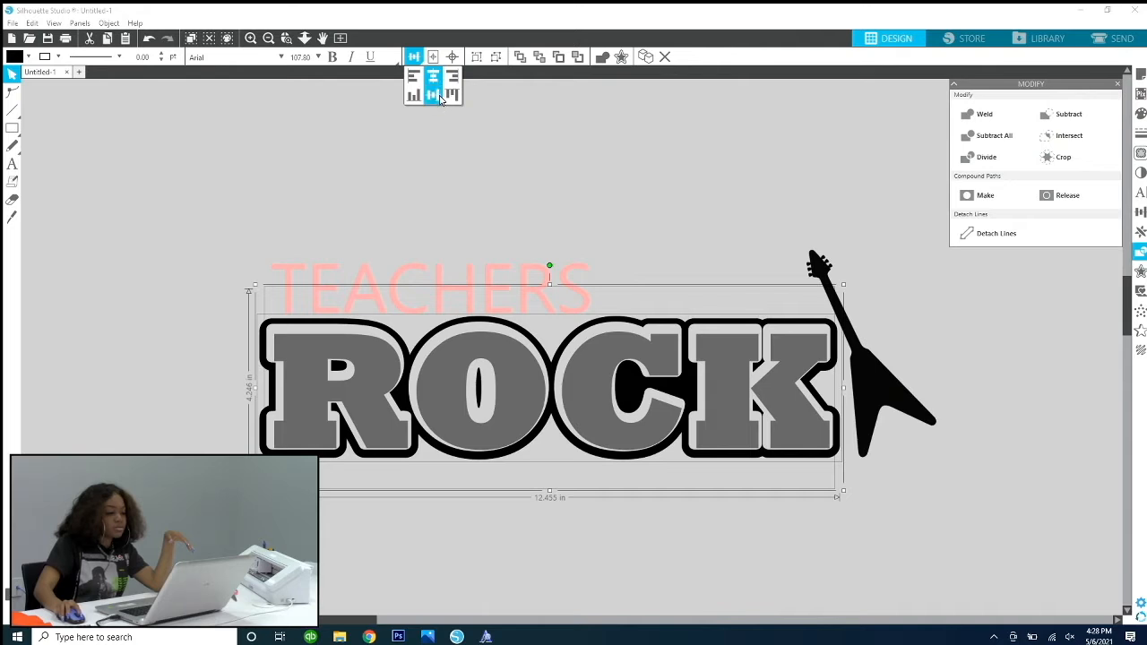
left_click(439, 98)
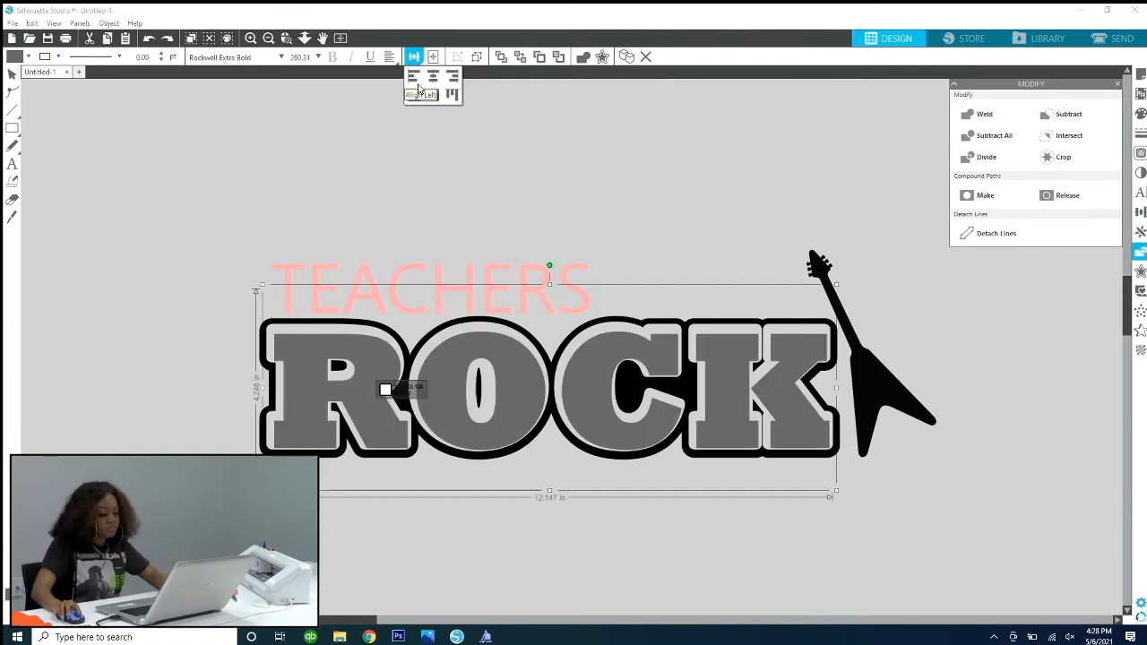
left_click(433, 79)
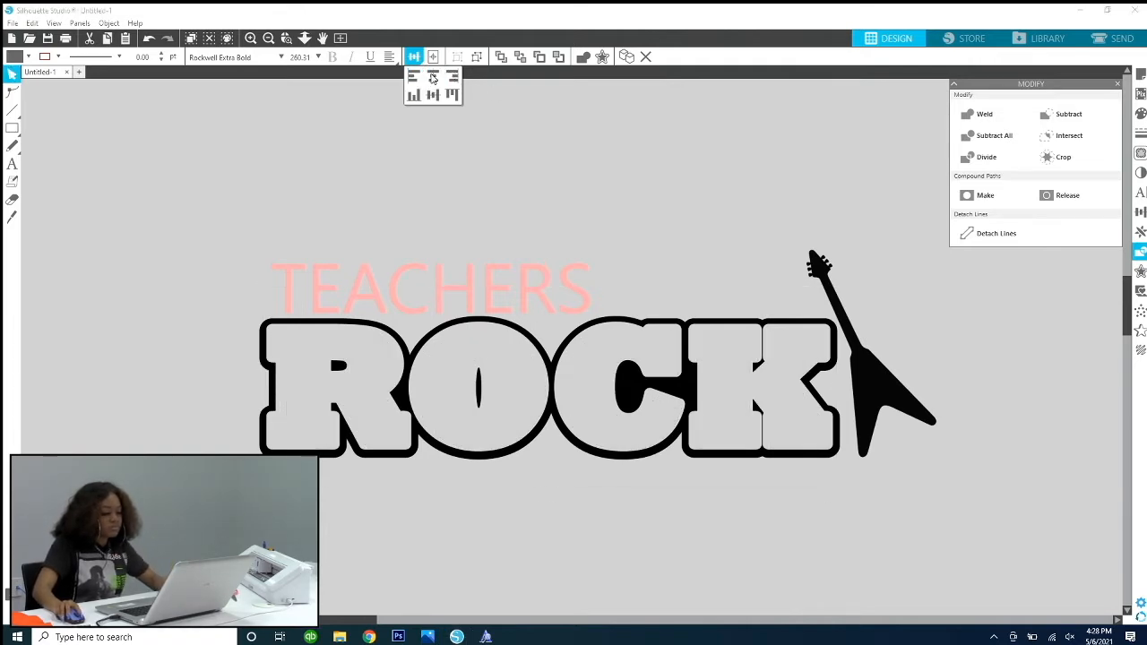
left_click(610, 137)
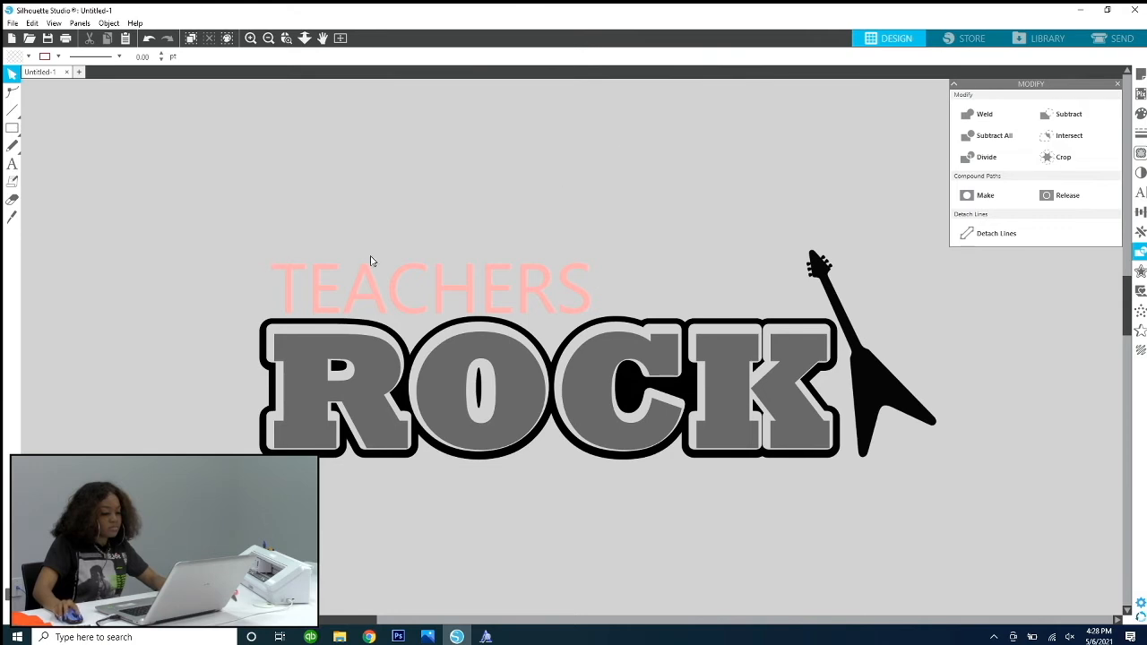
Step: Try aligning the grey ROCK text and its black outline along their left edges
left_click(358, 428)
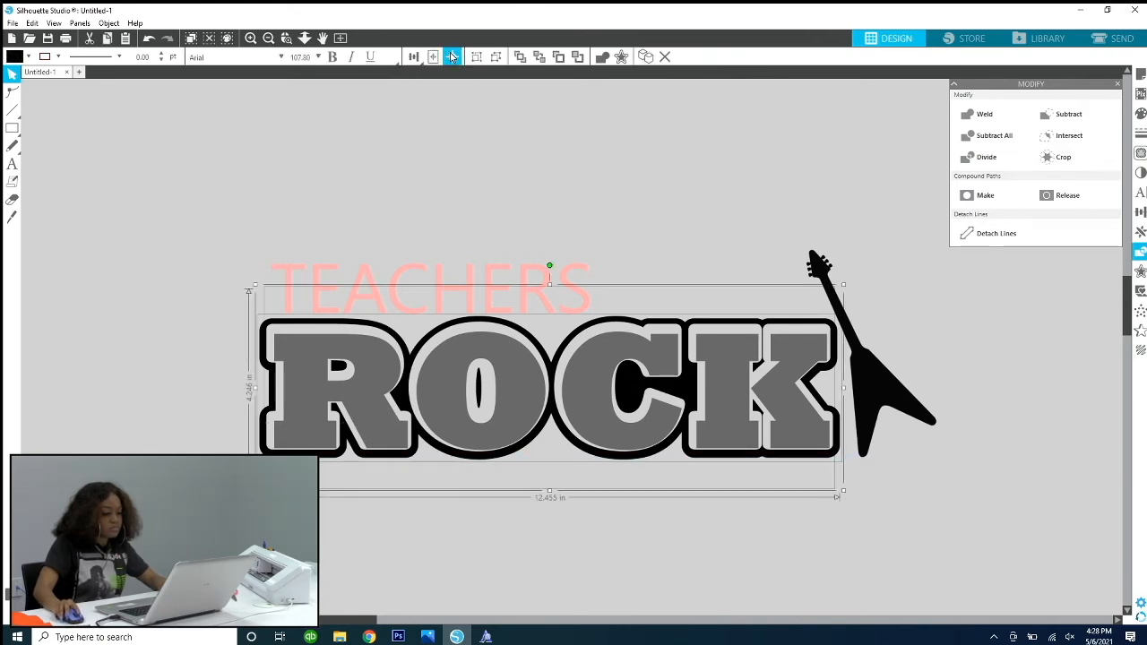
left_click(419, 57)
left_click(416, 78)
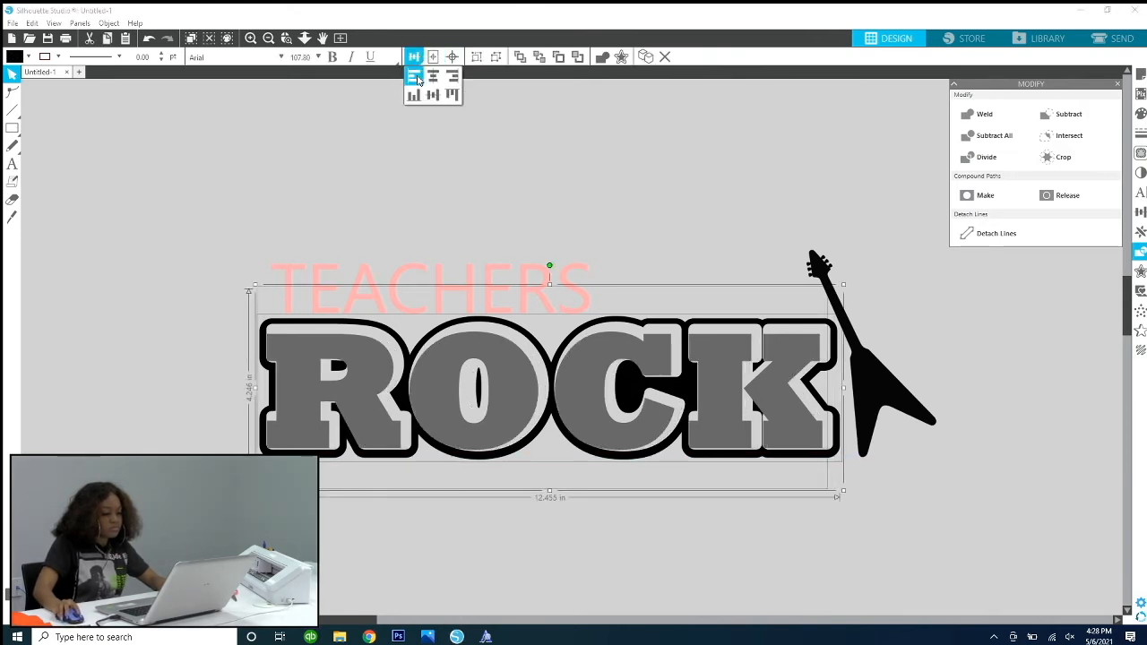
left_click(541, 147)
Step: Position the grey ROCK text by hand so it sits evenly inside the black outline
left_click_drag(708, 384, 608, 355)
key("Escape")
scroll(609, 353, "right", 1)
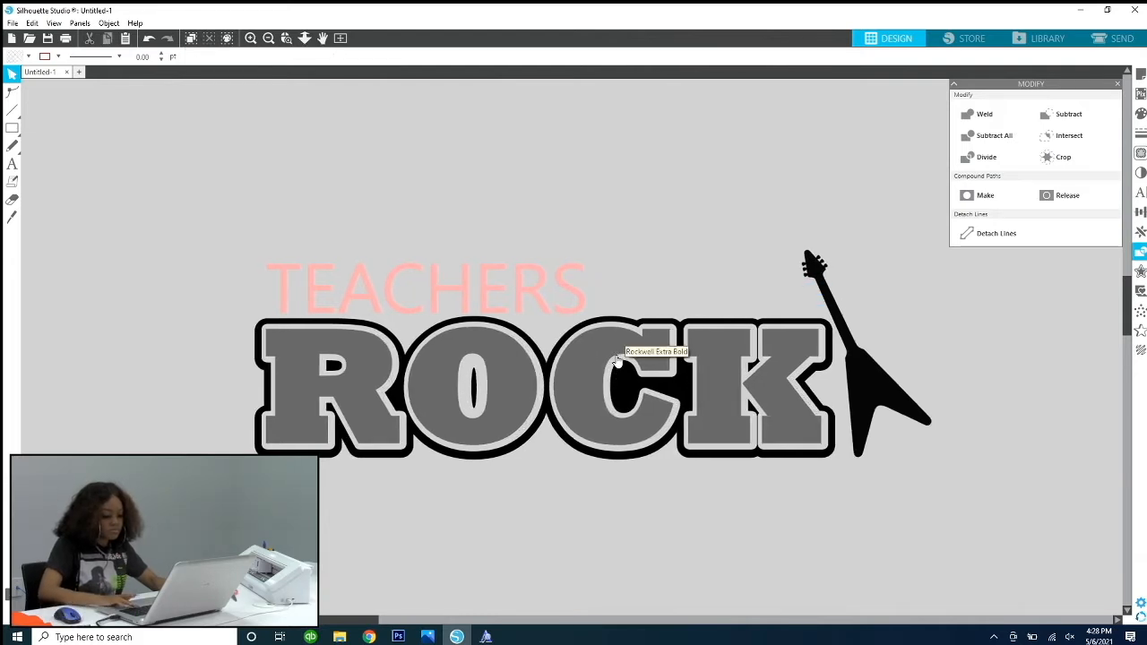
scroll(616, 361, "right", 1)
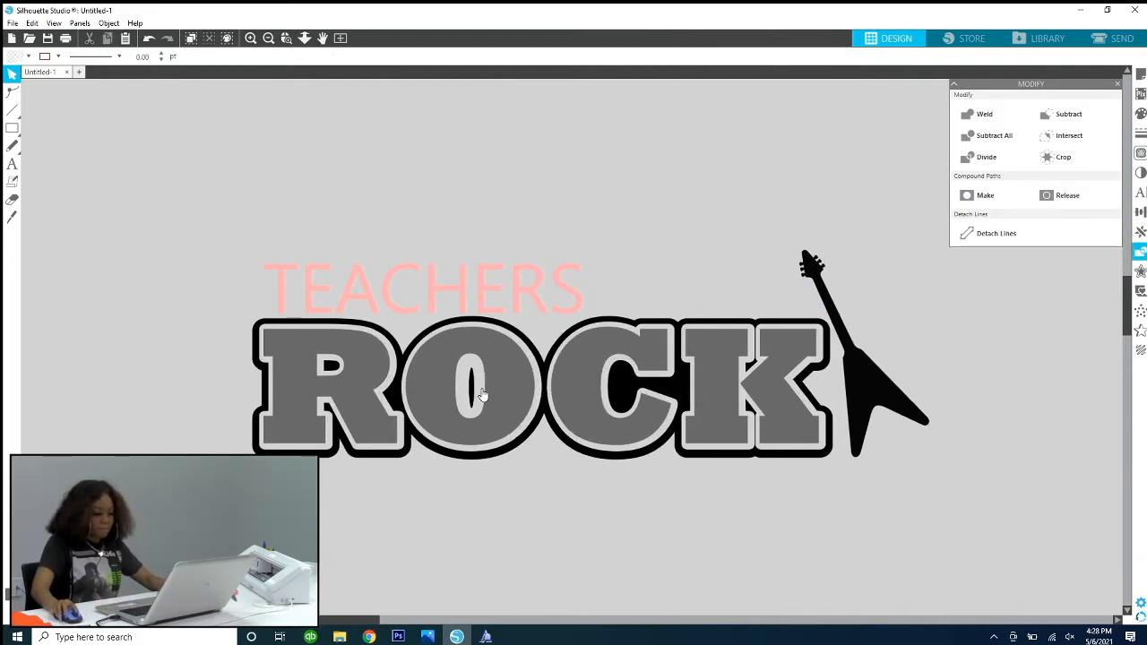
left_click(514, 384)
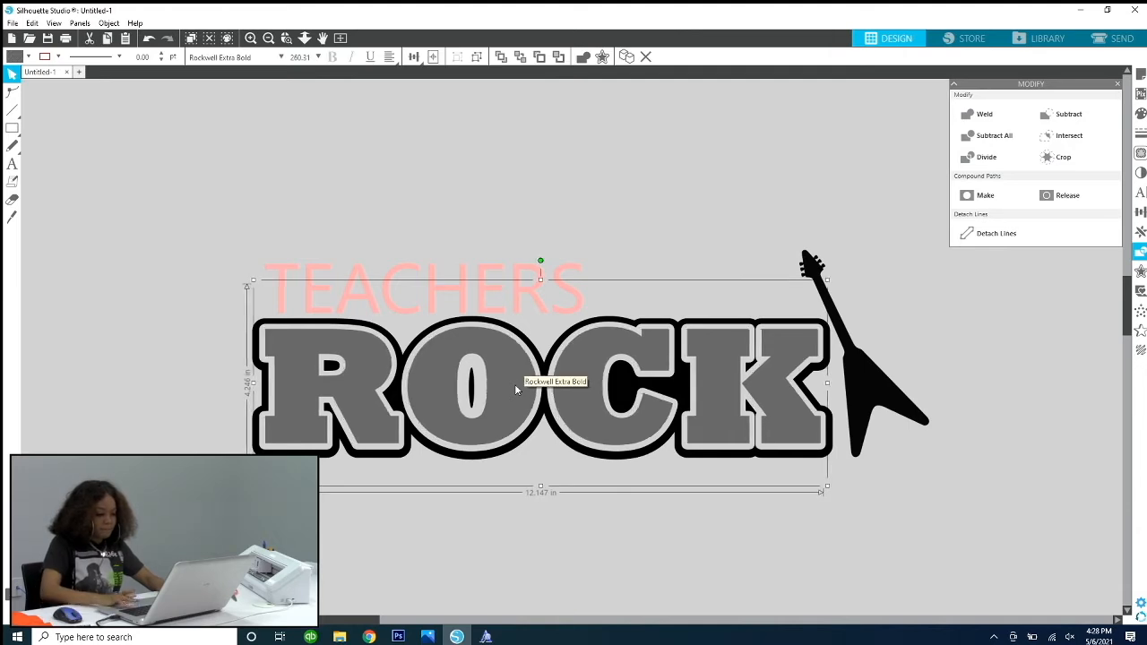
left_click(497, 211)
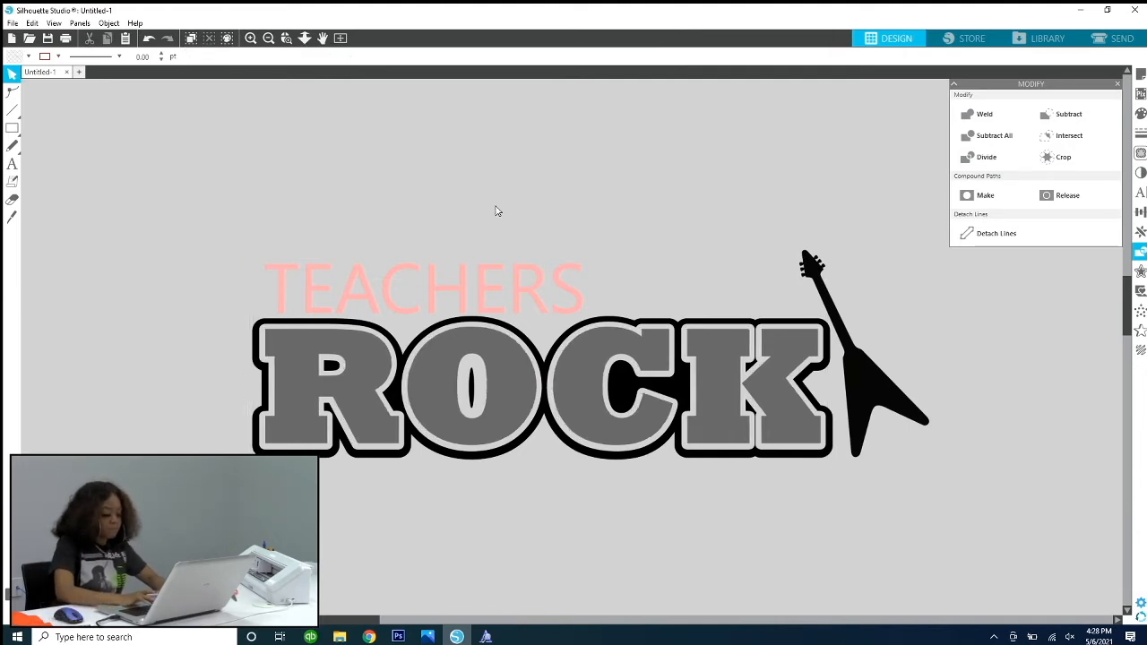
Step: Group the grey ROCK text with its black outline
key("ctrl+minus")
key("ctrl+minus")
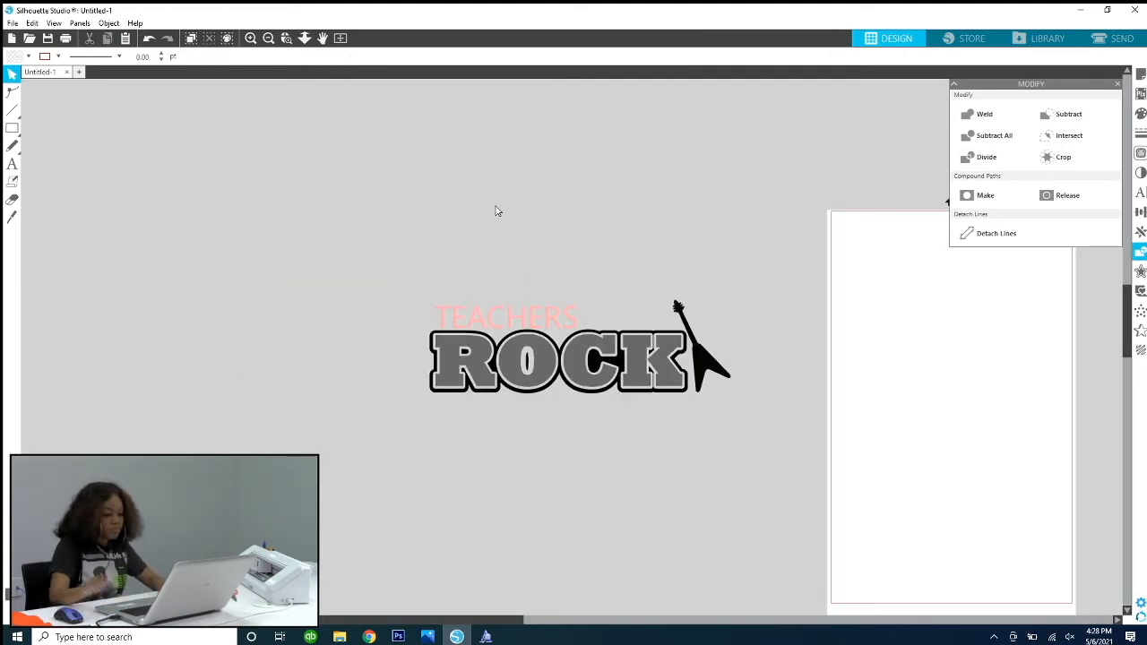
left_click(489, 318)
left_click_drag(410, 321, 681, 399)
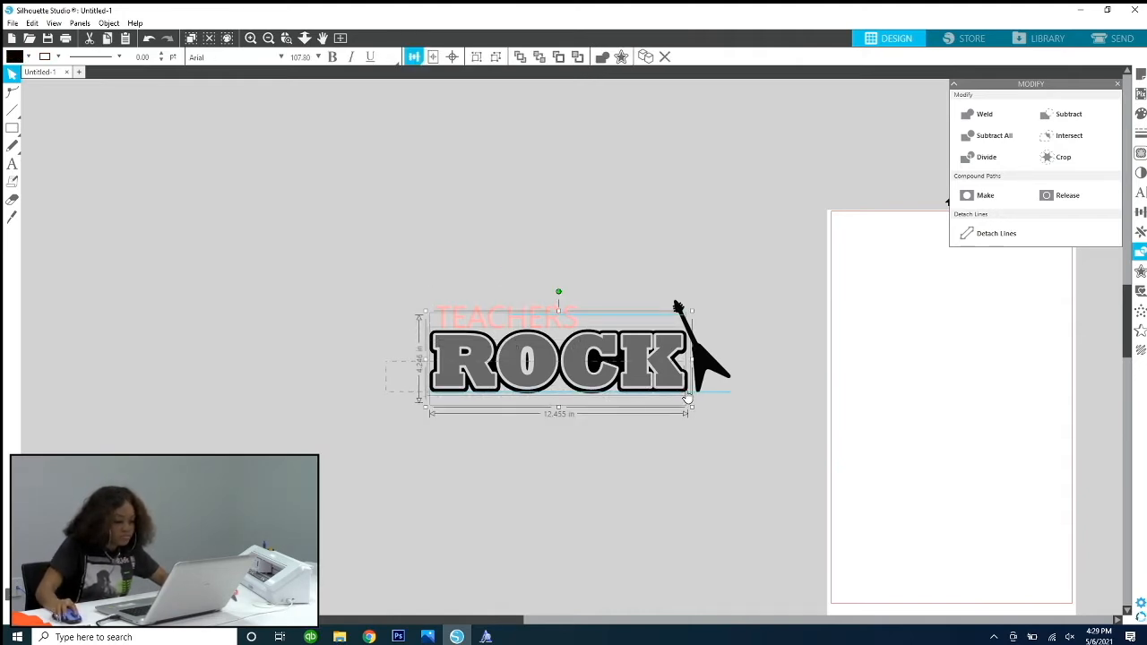
key("ctrl+g")
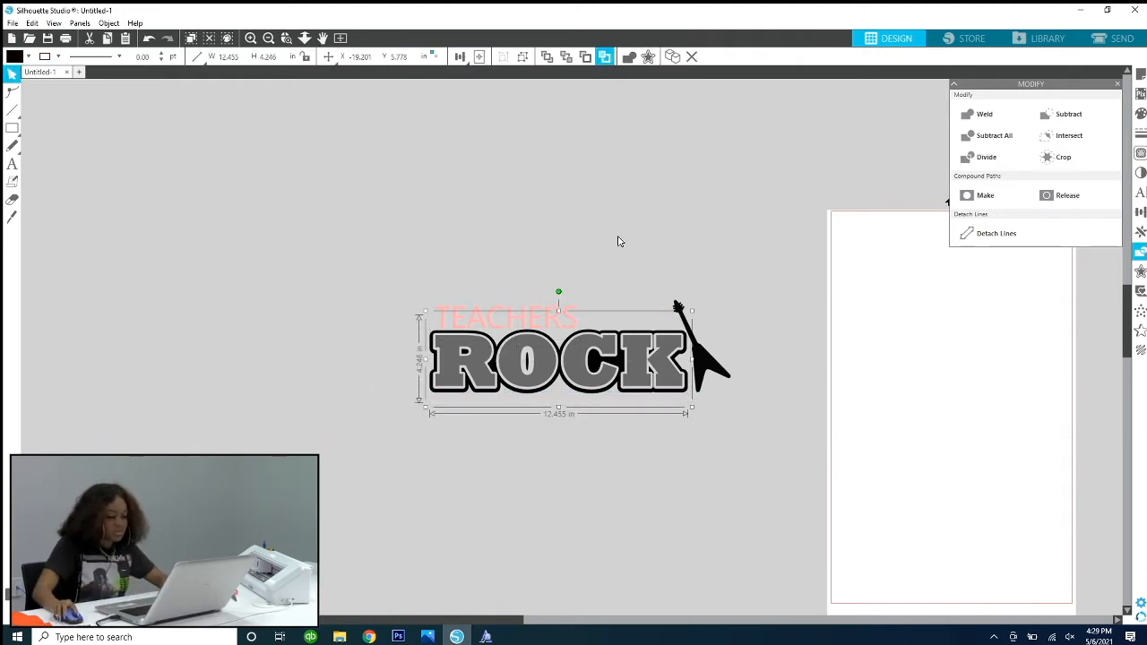
left_click(456, 158)
Step: Move the TEACHERS text slightly up above ROCK and enlarge it to a font size of 123.75
left_click(555, 328)
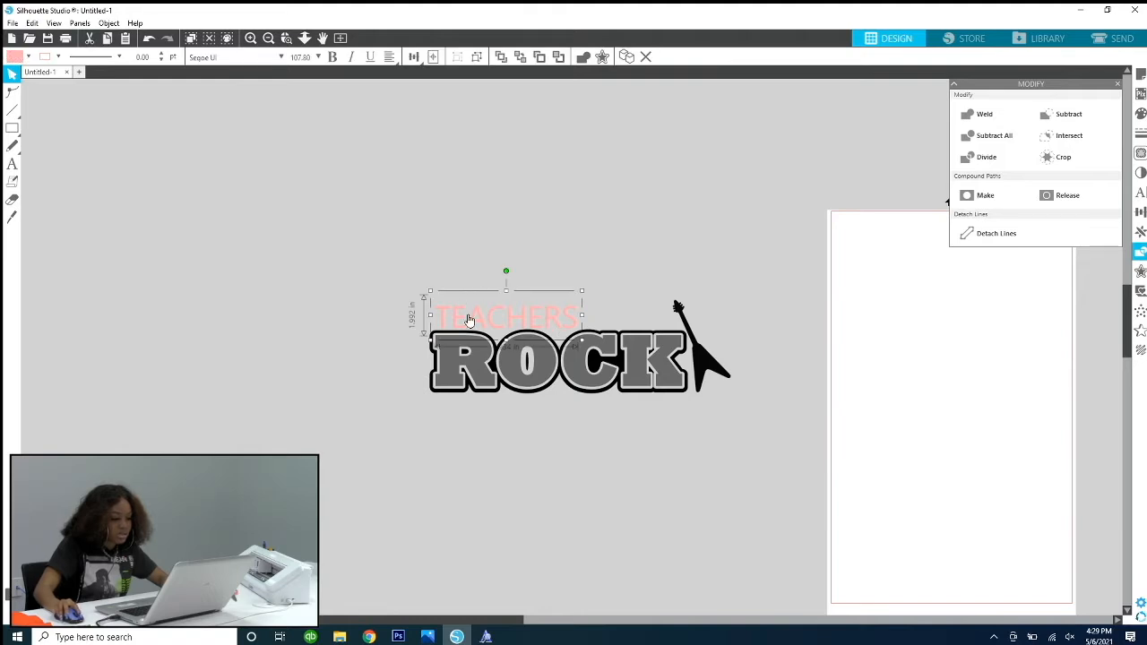
left_click_drag(469, 319, 464, 313)
left_click_drag(575, 283, 596, 276)
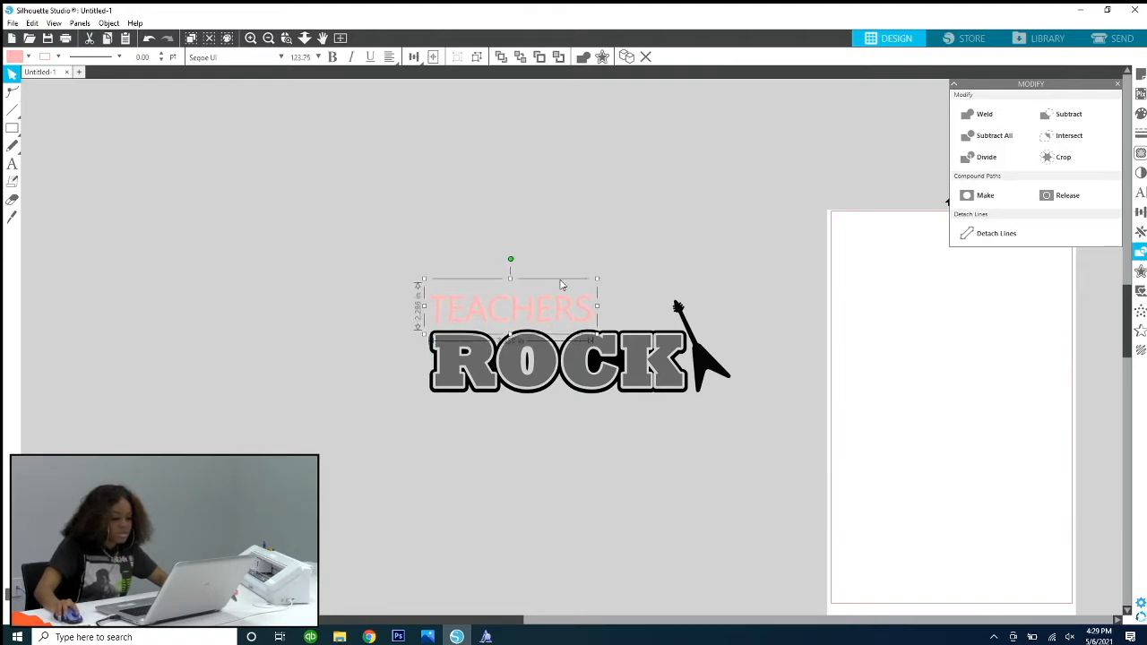
Step: Align the TEACHERS text and the grouped ROCK artwork along their left edges
left_click_drag(402, 262, 614, 464)
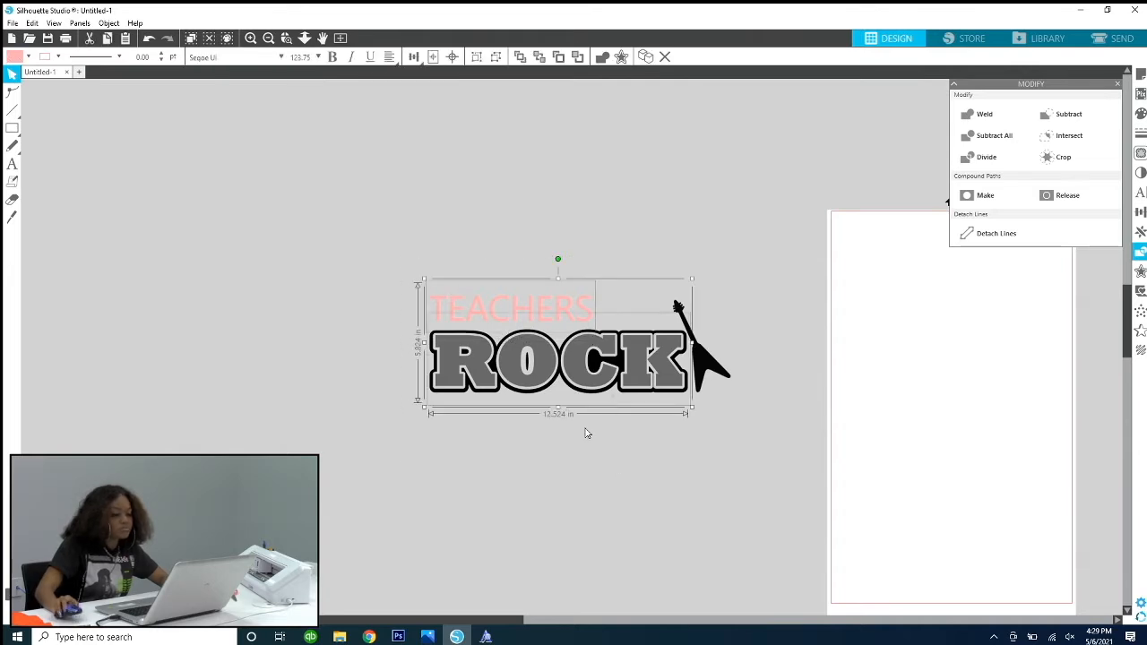
left_click(413, 56)
left_click(413, 76)
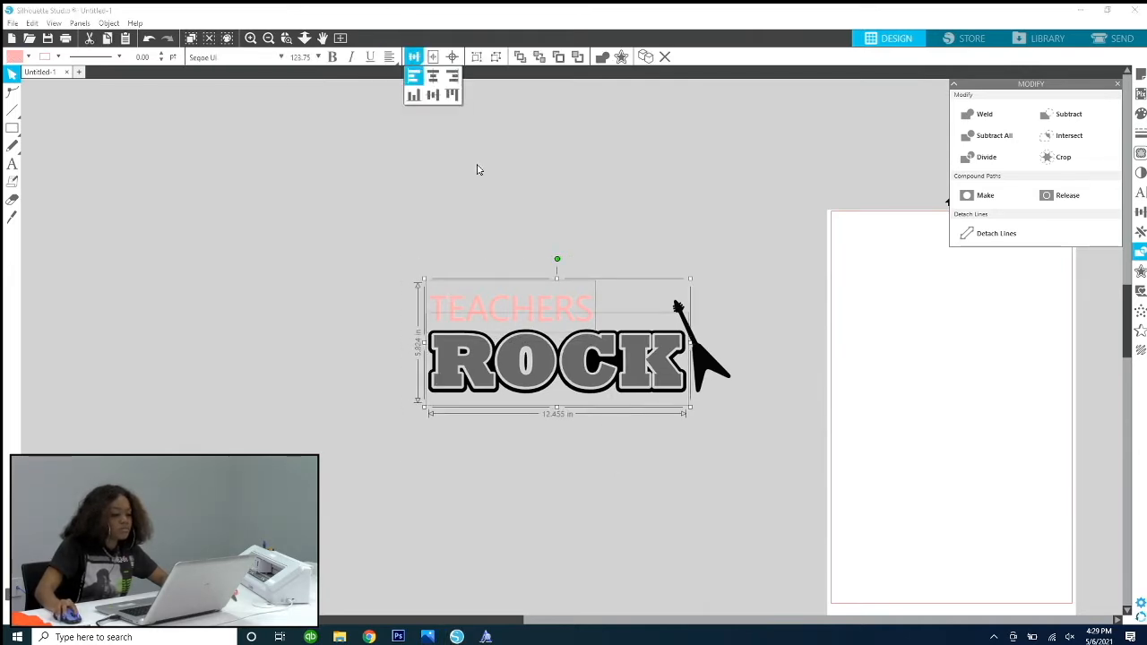
left_click(672, 247)
Step: Select the grouped ROCK artwork and zoom in on the whole TEACHERS ROCK design
left_click(657, 392)
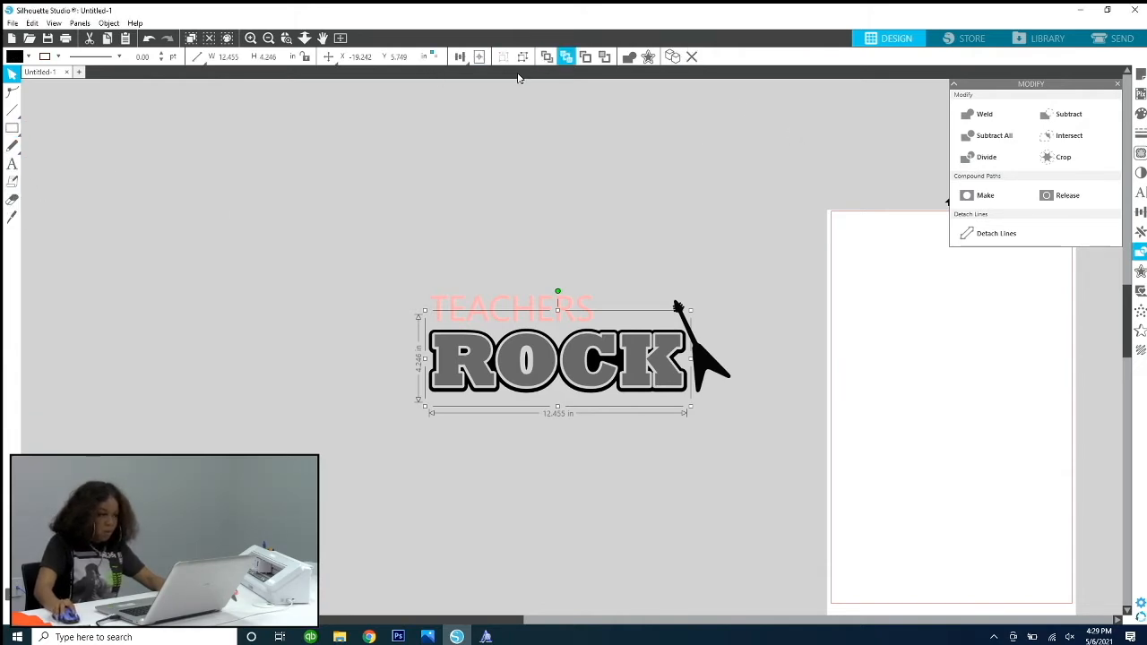
left_click(285, 38)
left_click(811, 516)
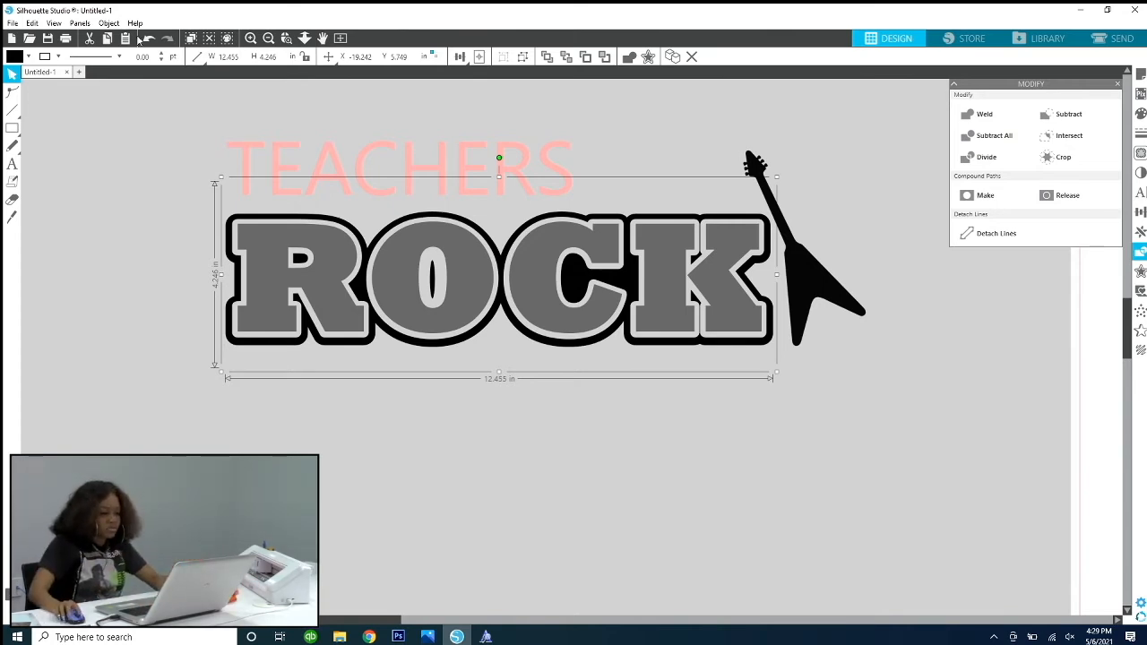
Step: Select the whole TEACHERS ROCK design with the guitar and scale it down proportionally to about 9.07 in wide
left_click_drag(162, 94, 892, 415)
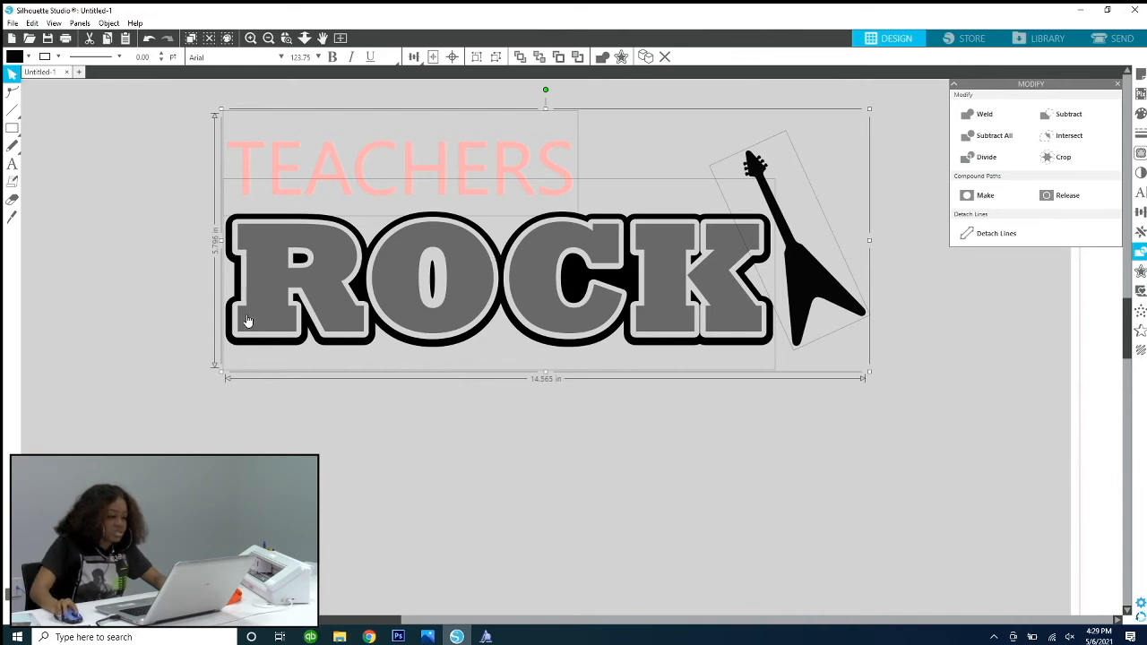
left_click_drag(224, 377, 454, 255)
left_click(525, 417)
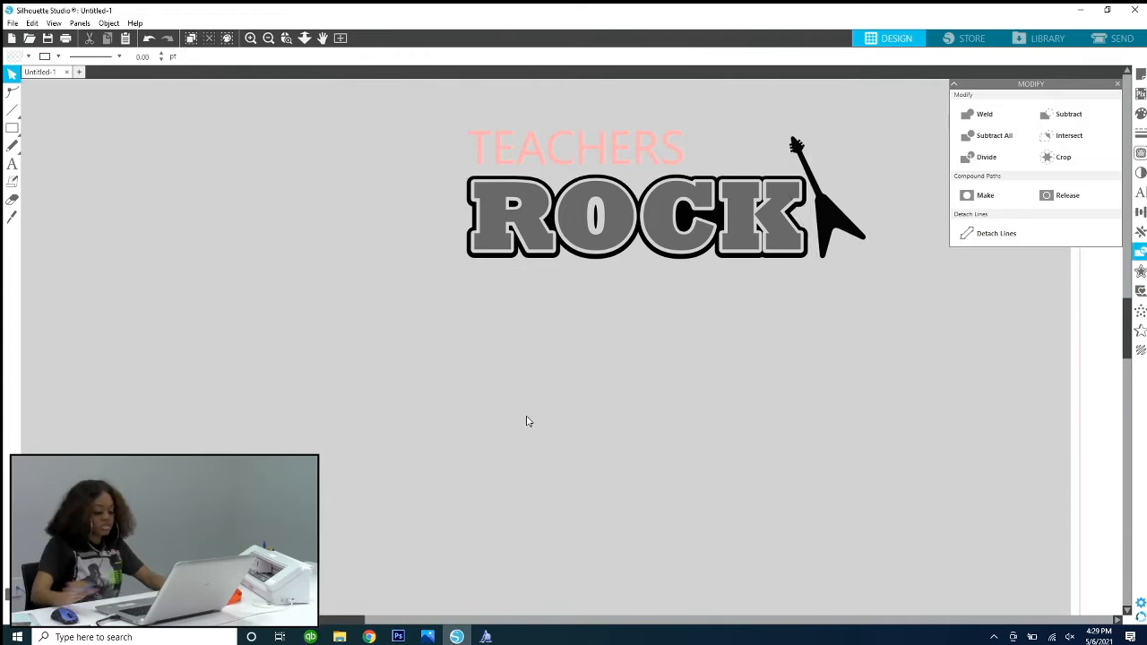
Step: Move the whole TEACHERS ROCK design with the guitar onto the top of the page, inside the cut border, and deselect it
key("F3")
key("F3")
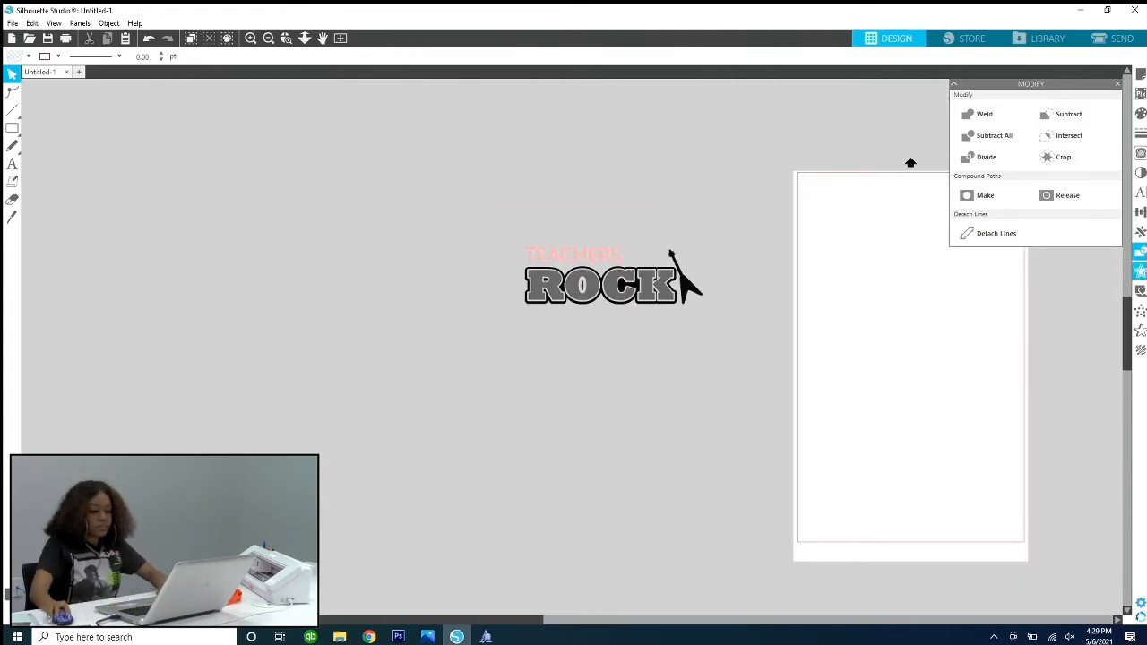
left_click_drag(501, 219, 948, 223)
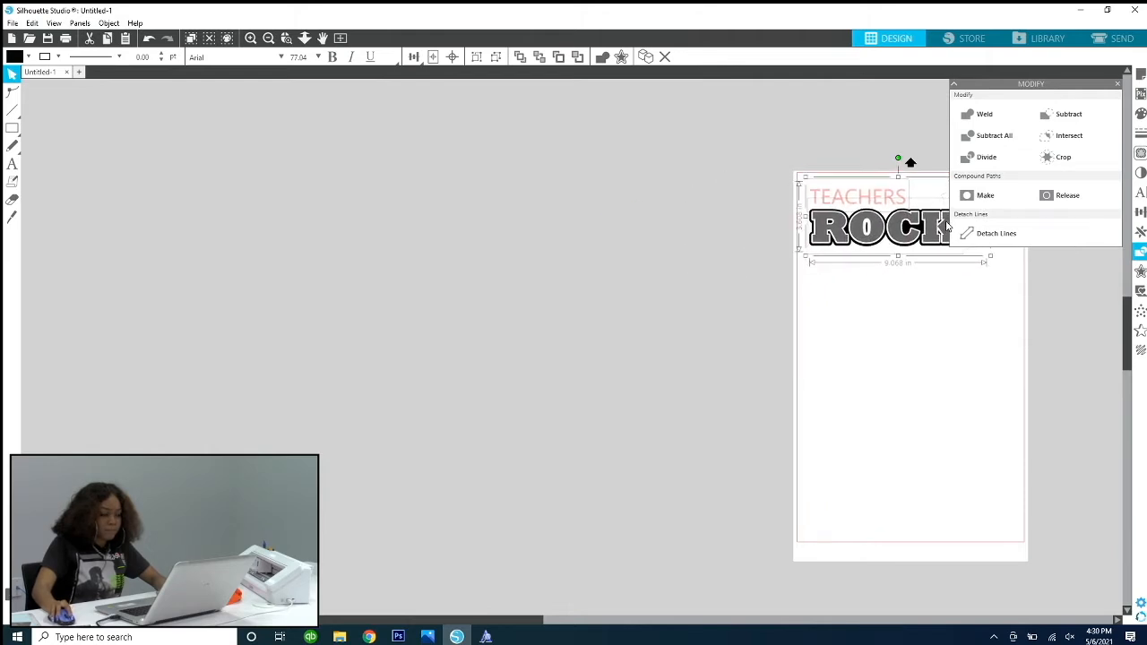
left_click(1118, 86)
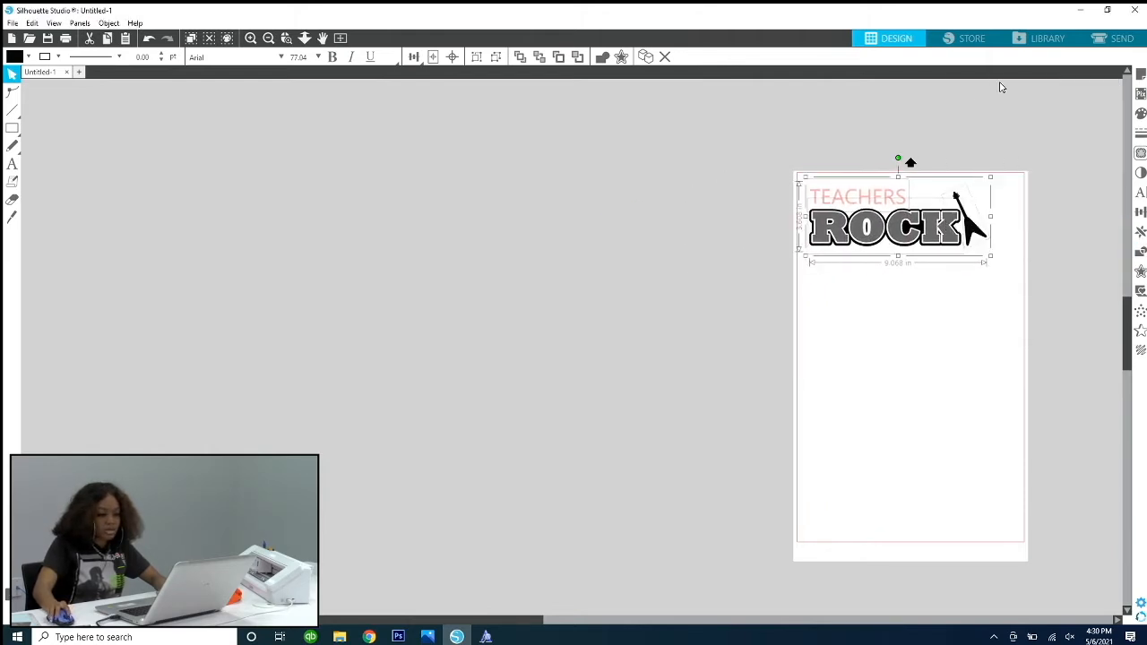
left_click(286, 38)
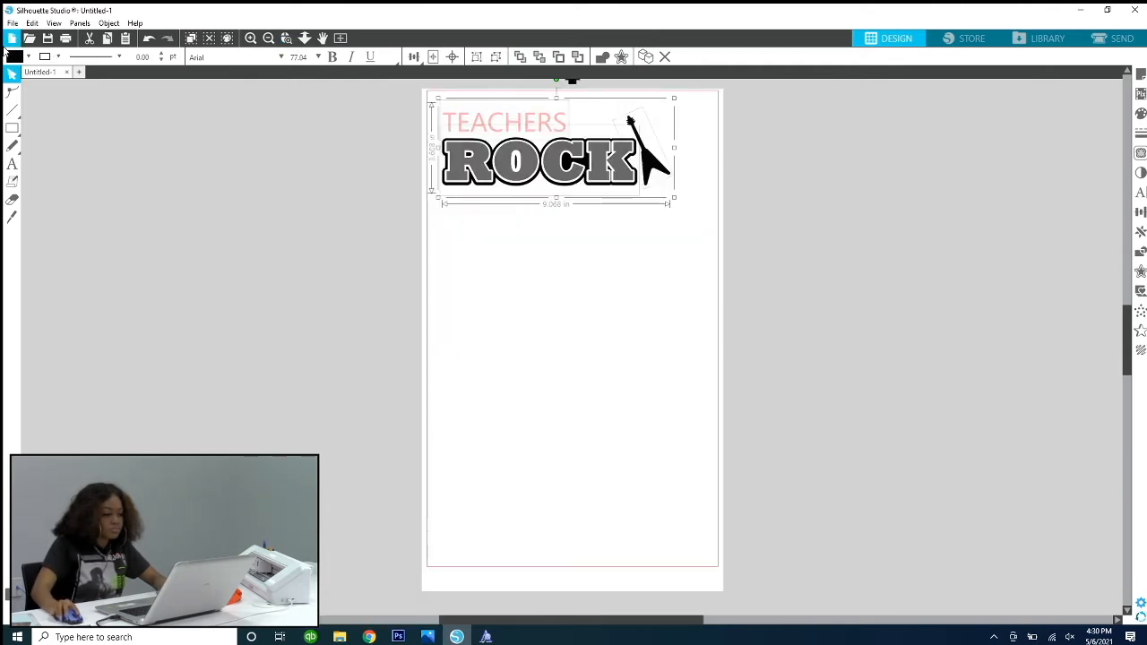
left_click(9, 74)
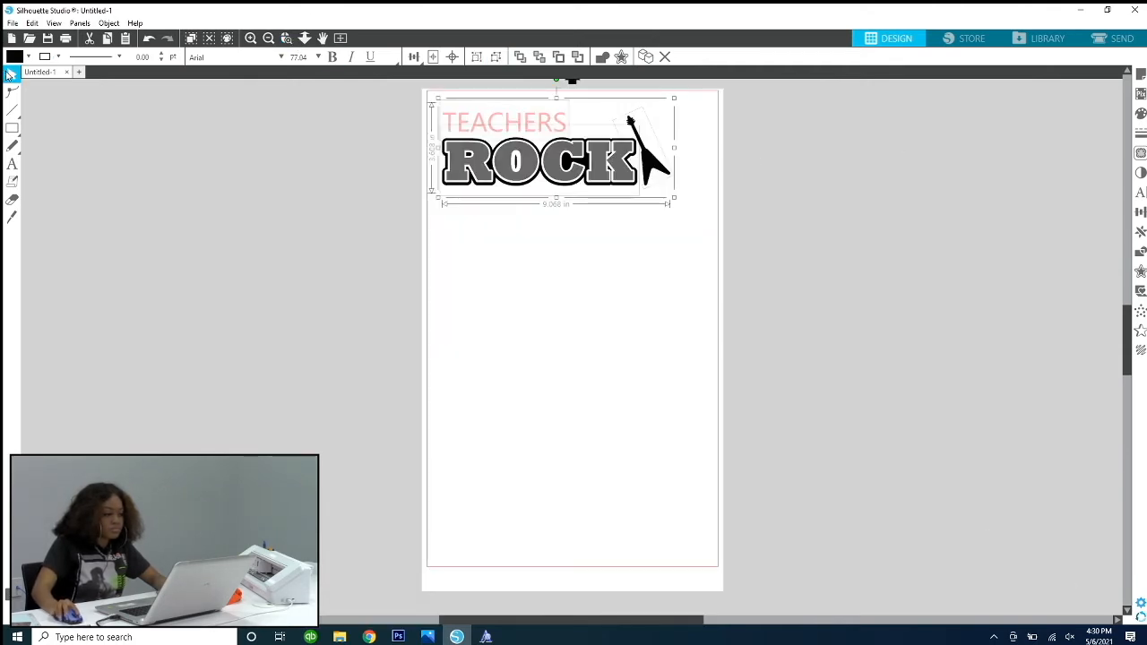
left_click(146, 192)
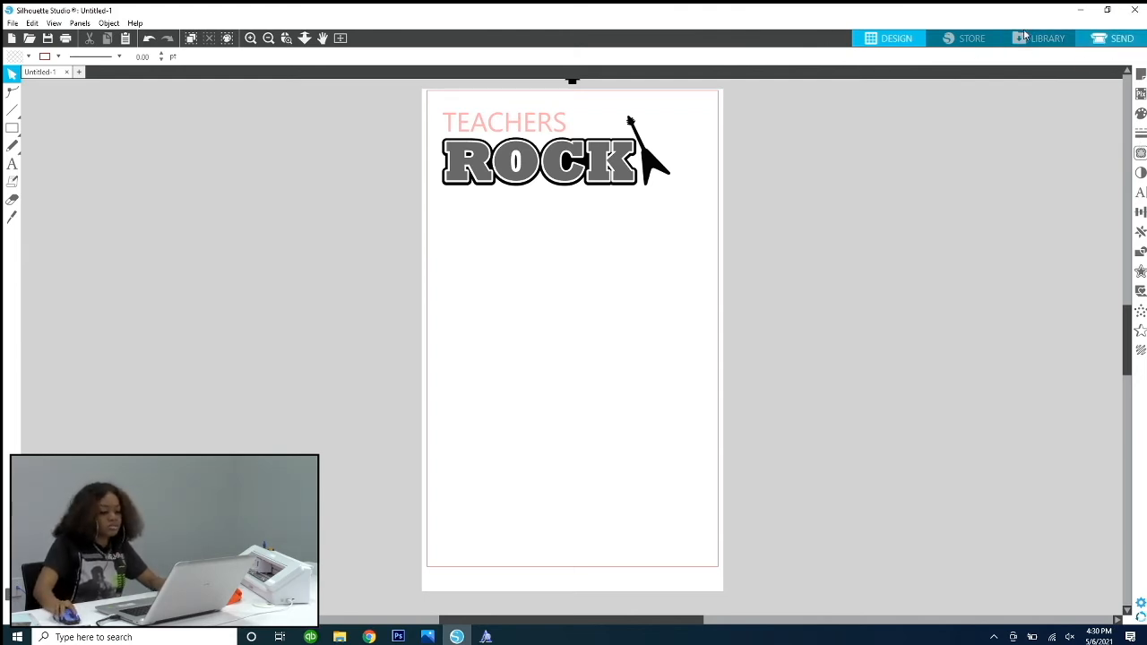
Step: Set up the cut job by fill color and turn off both black fills and the grey fill, leaving only the pink TEACHERS fill enabled
left_click(1125, 39)
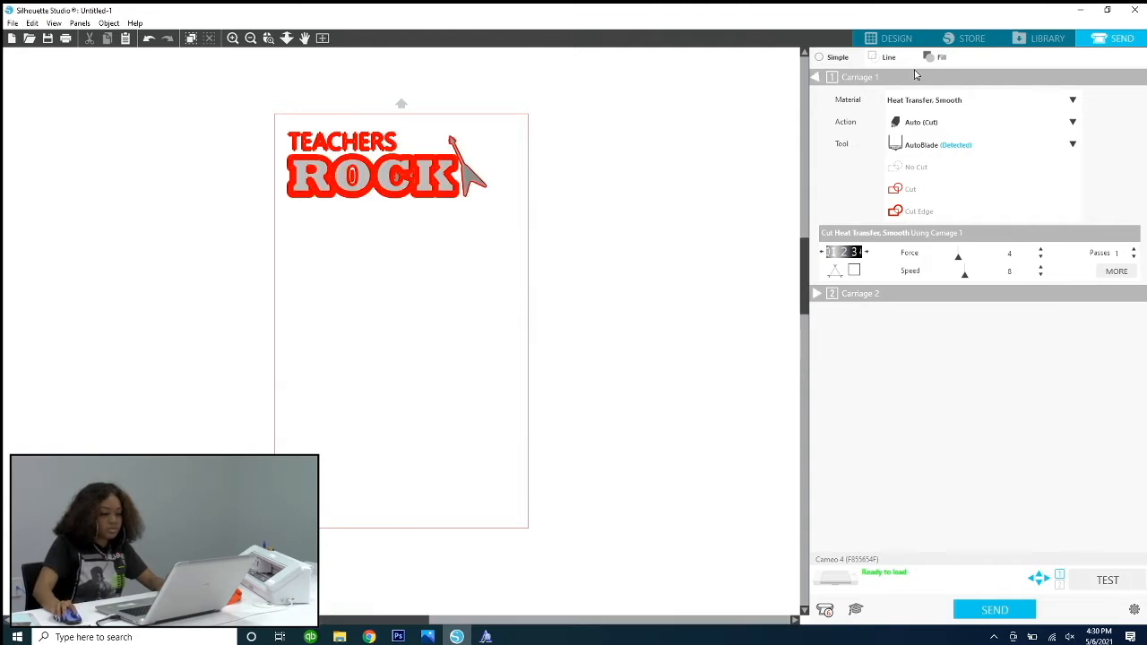
left_click(928, 58)
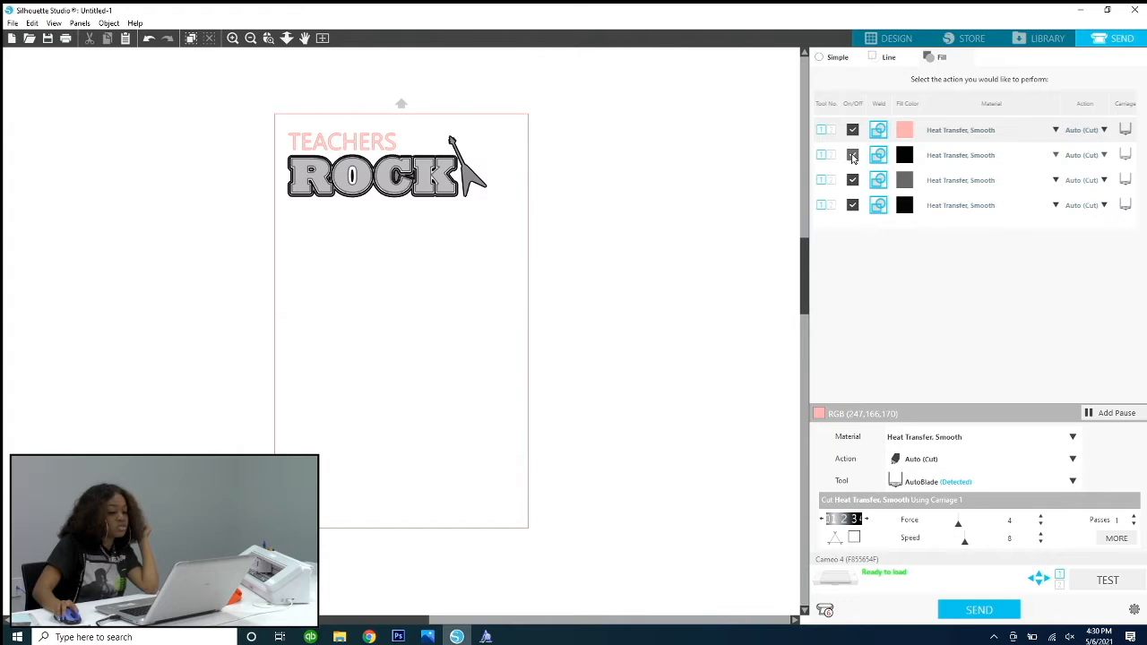
left_click(852, 156)
left_click(851, 184)
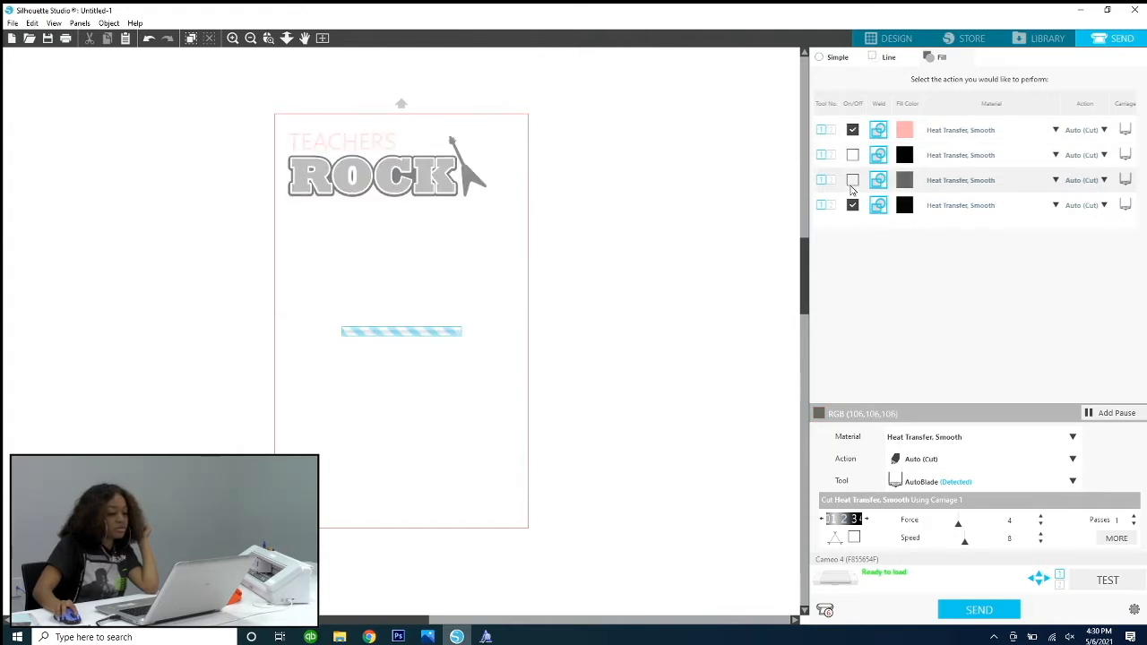
left_click(852, 206)
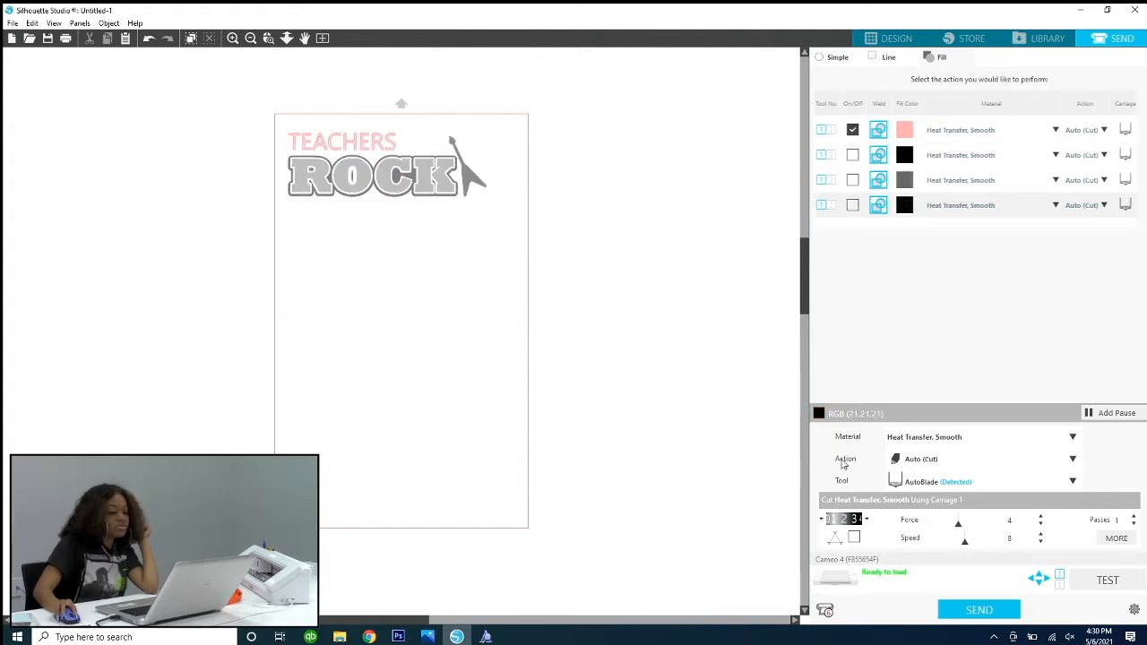